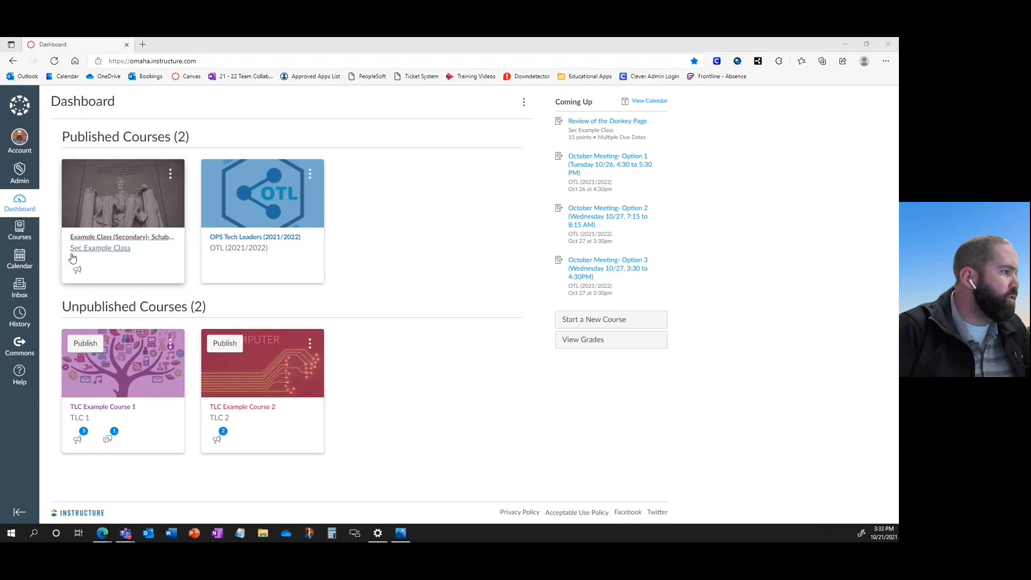
# Open the Sec Example Class course and go to its Modules page
pyautogui.click(109, 244)
pyautogui.click(109, 244)
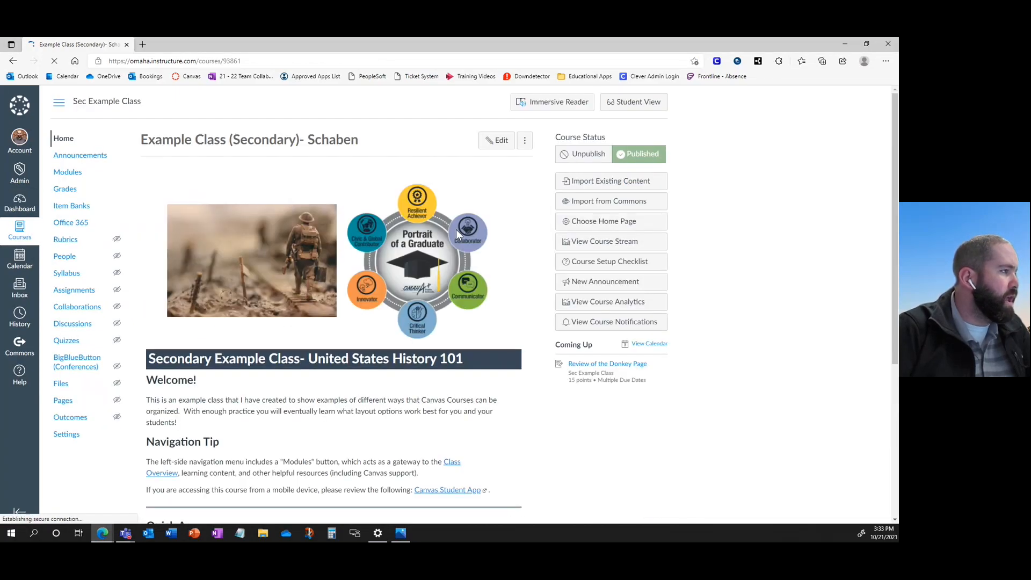
pyautogui.click(90, 178)
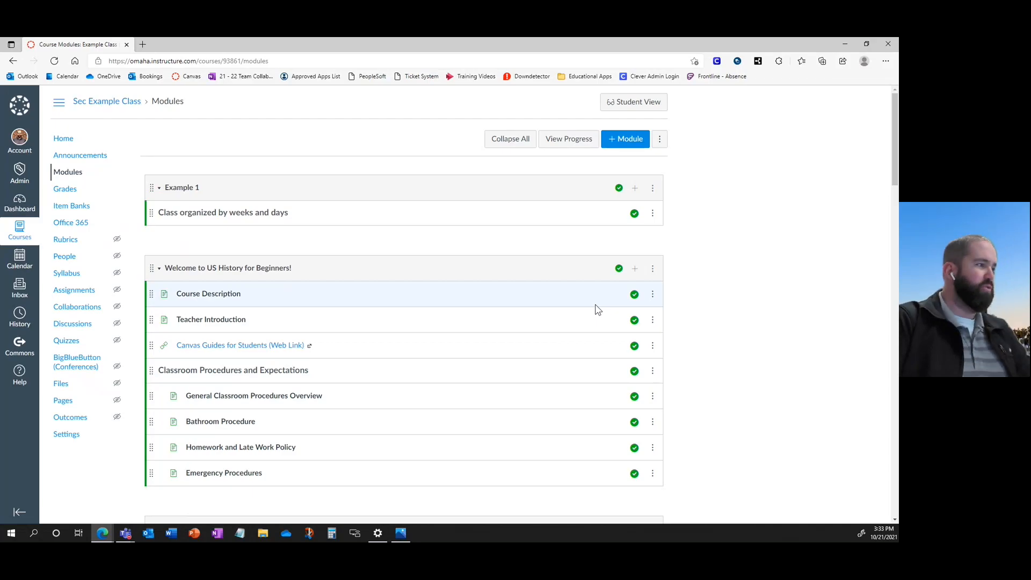
# Start adding an item to the "Week 2: The War of 1812" module and set its type to Discussion
pyautogui.scroll(-5, 345, 347)
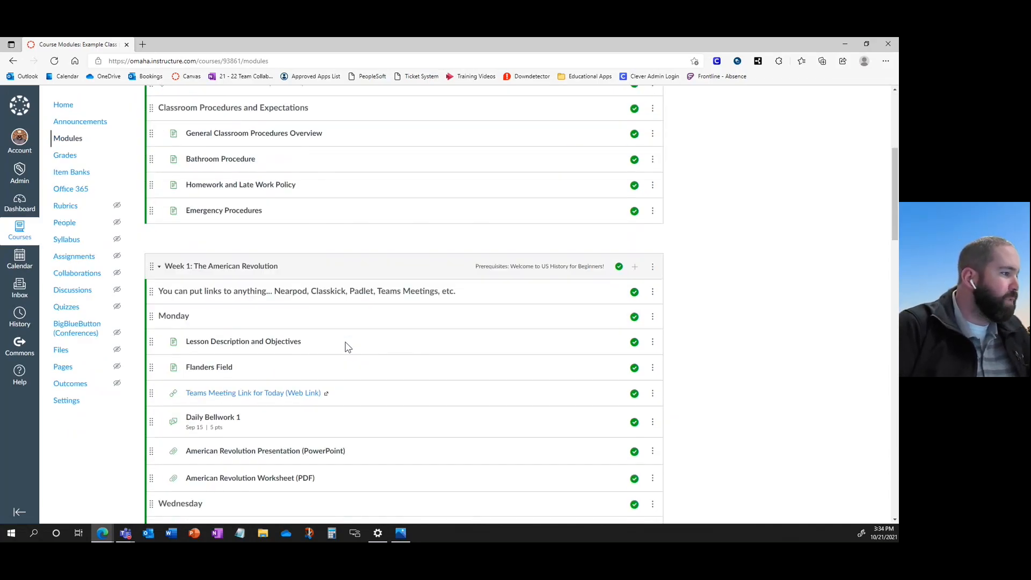
pyautogui.scroll(-4, 345, 347)
pyautogui.scroll(-4, 421, 361)
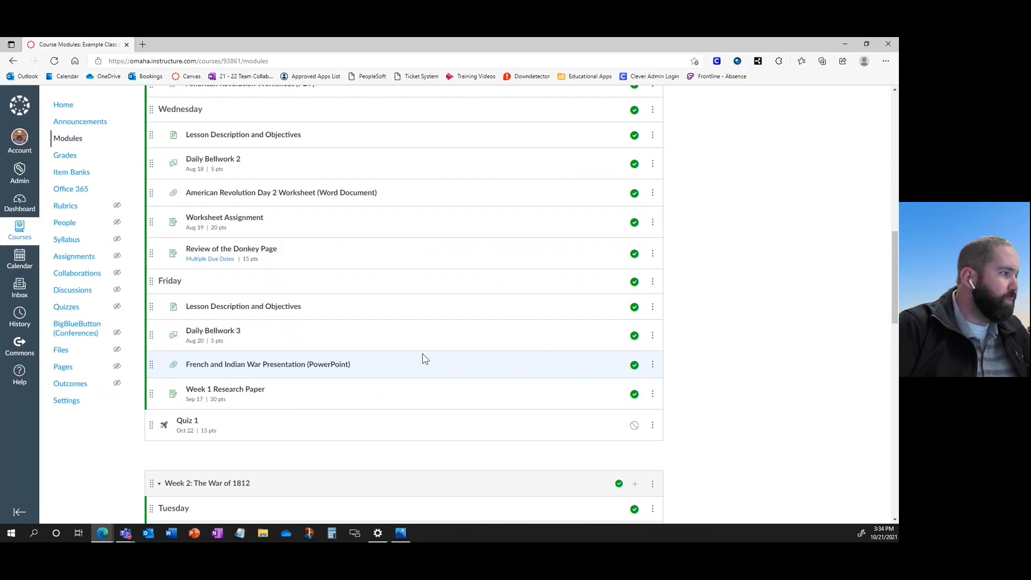
pyautogui.scroll(-3, 424, 358)
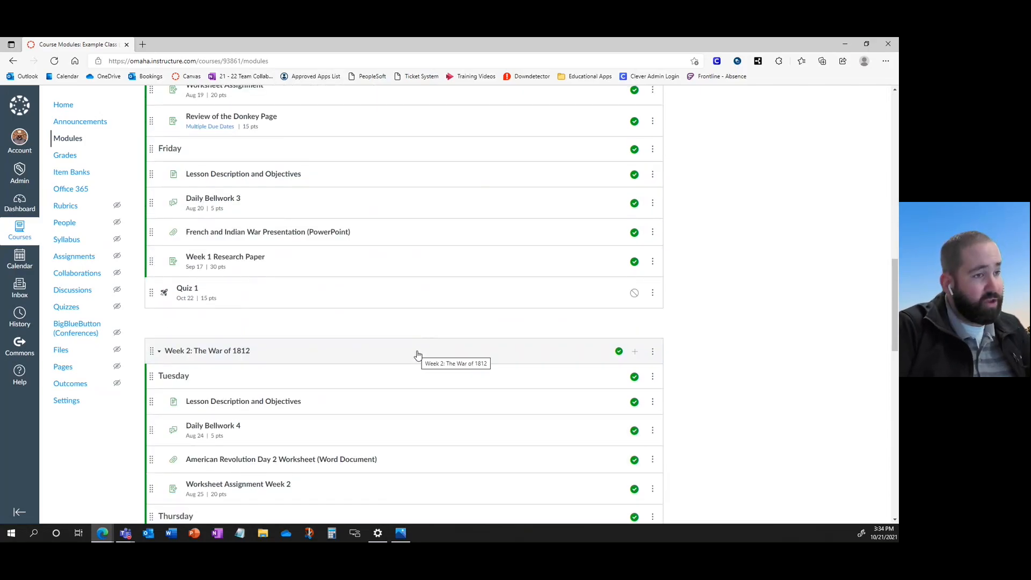
pyautogui.scroll(-5, 474, 362)
pyautogui.scroll(3, 474, 364)
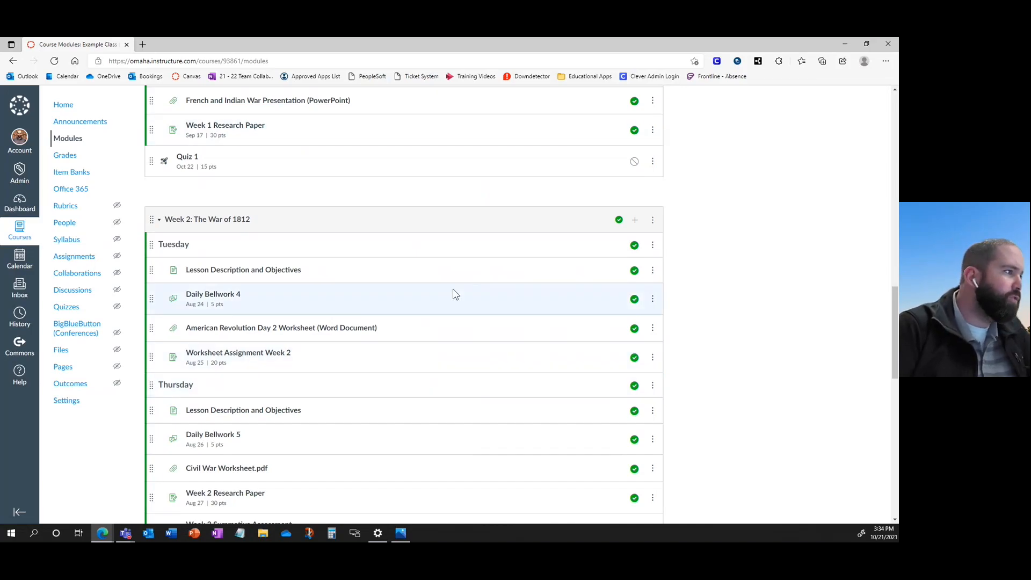
pyautogui.scroll(-1, 453, 292)
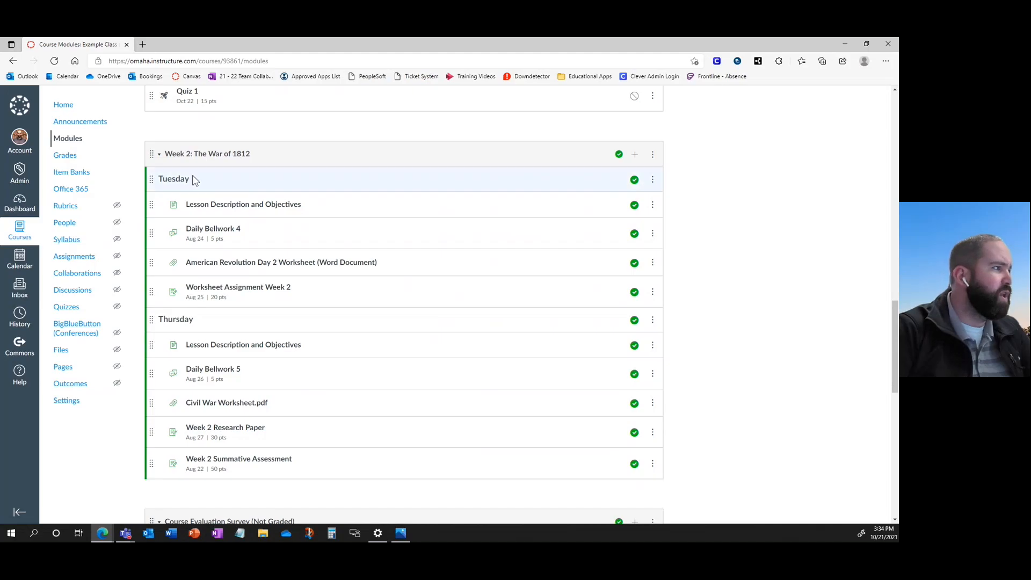
pyautogui.click(634, 155)
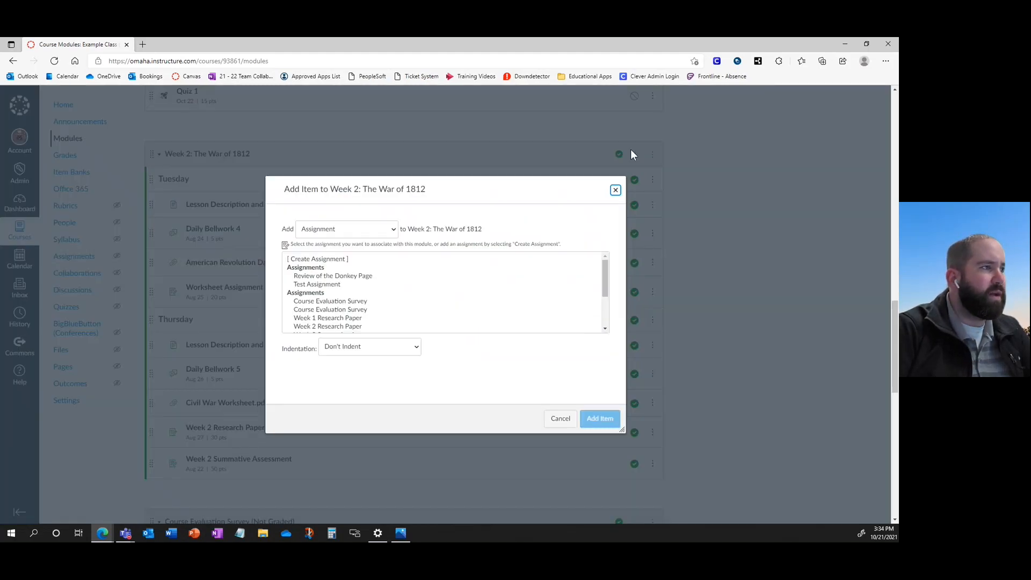
pyautogui.click(321, 231)
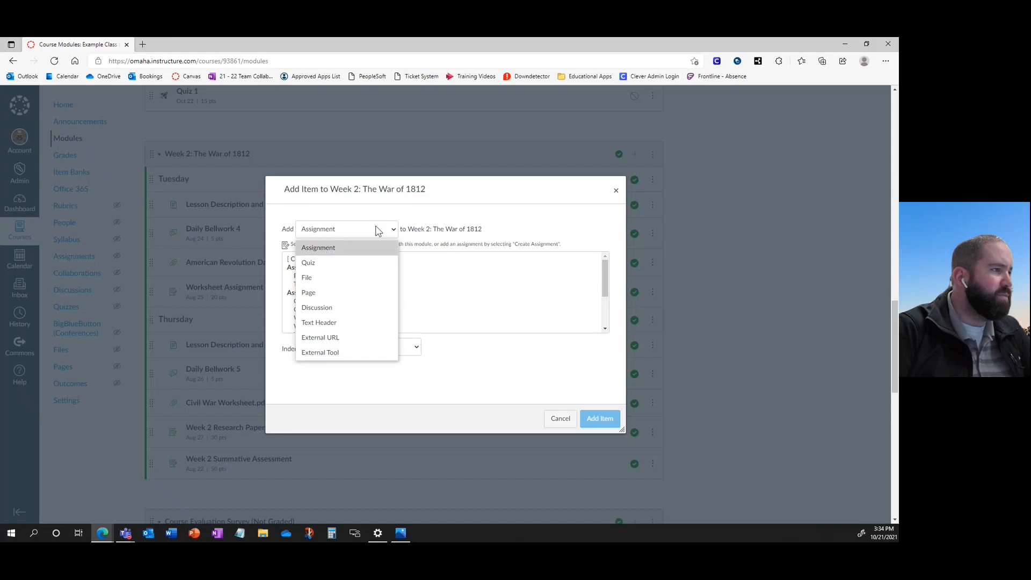
pyautogui.click(367, 308)
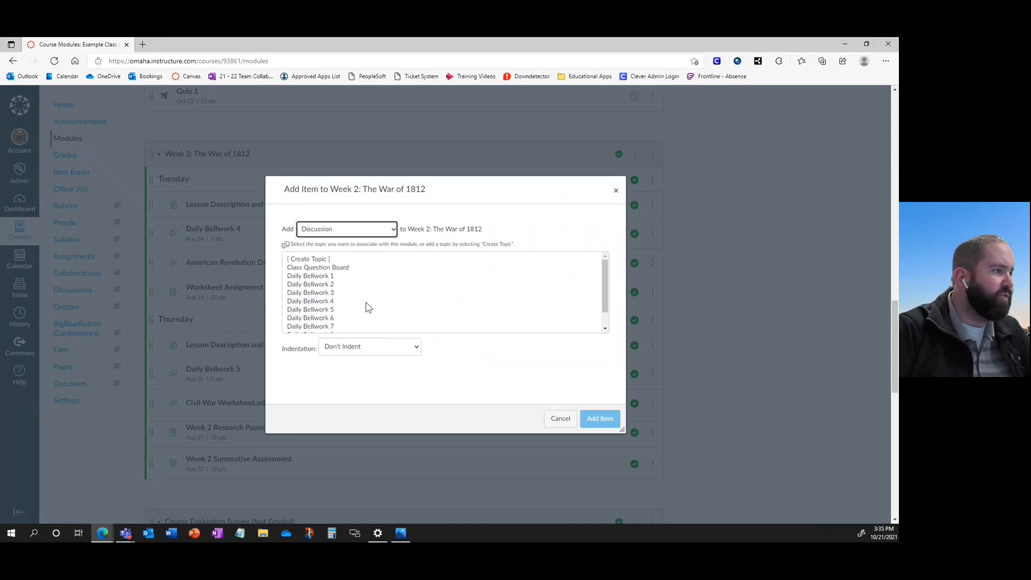
# Create a new discussion topic named "Movie Discussion" without indentation and add it to the Week 2 module
pyautogui.scroll(-1, 344, 260)
pyautogui.scroll(1, 339, 260)
pyautogui.scroll(-1, 321, 305)
pyautogui.scroll(3, 321, 291)
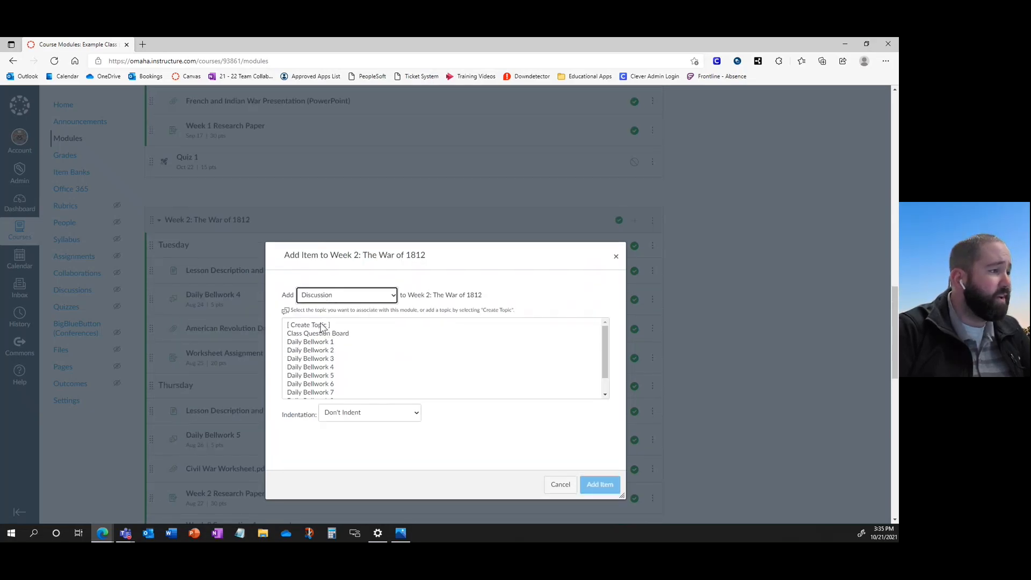
pyautogui.click(323, 325)
pyautogui.click(378, 416)
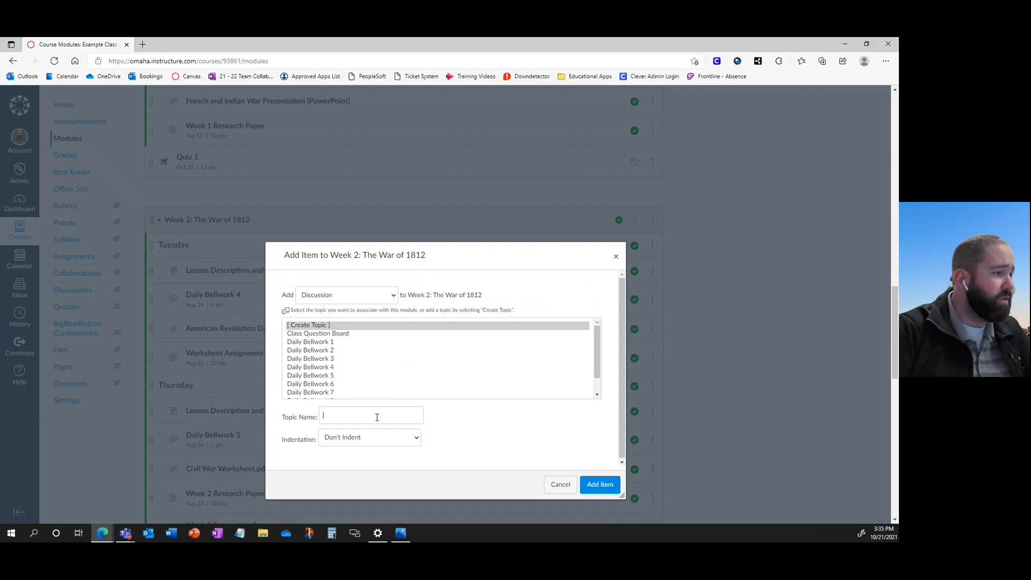
pyautogui.write('d')
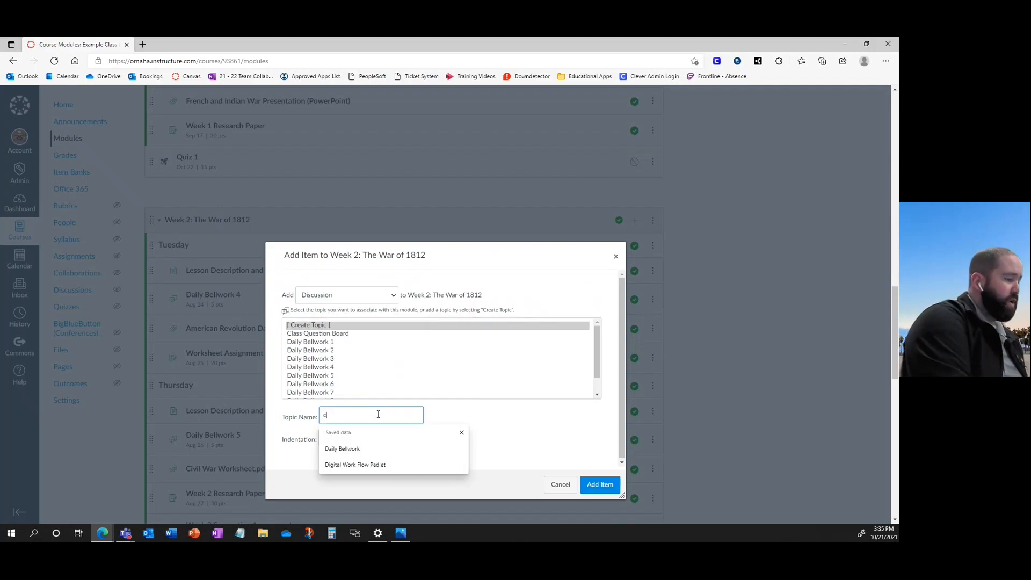
pyautogui.press('BackSpace')
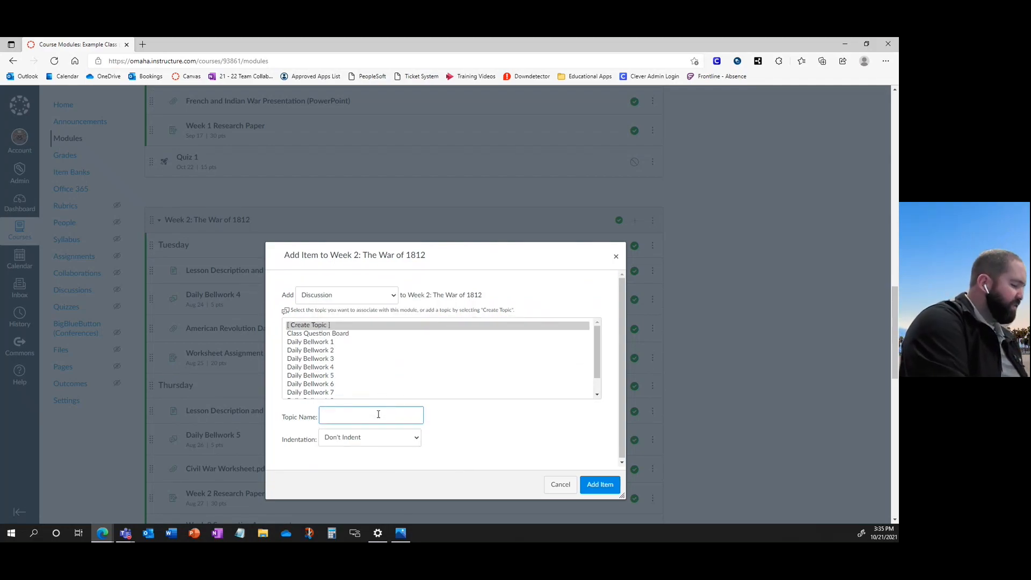
pyautogui.write('Movie Discussion')
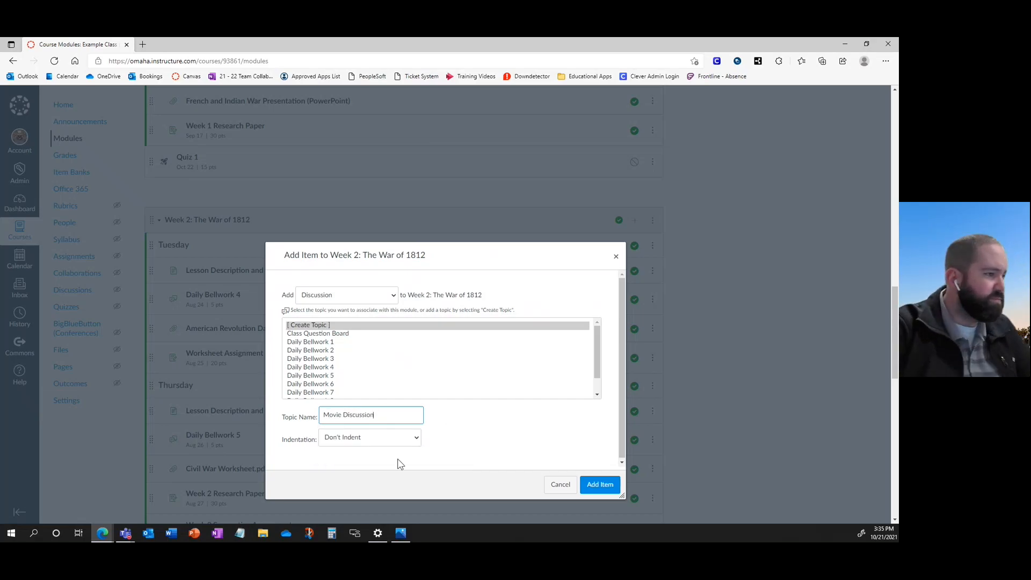
pyautogui.click(600, 486)
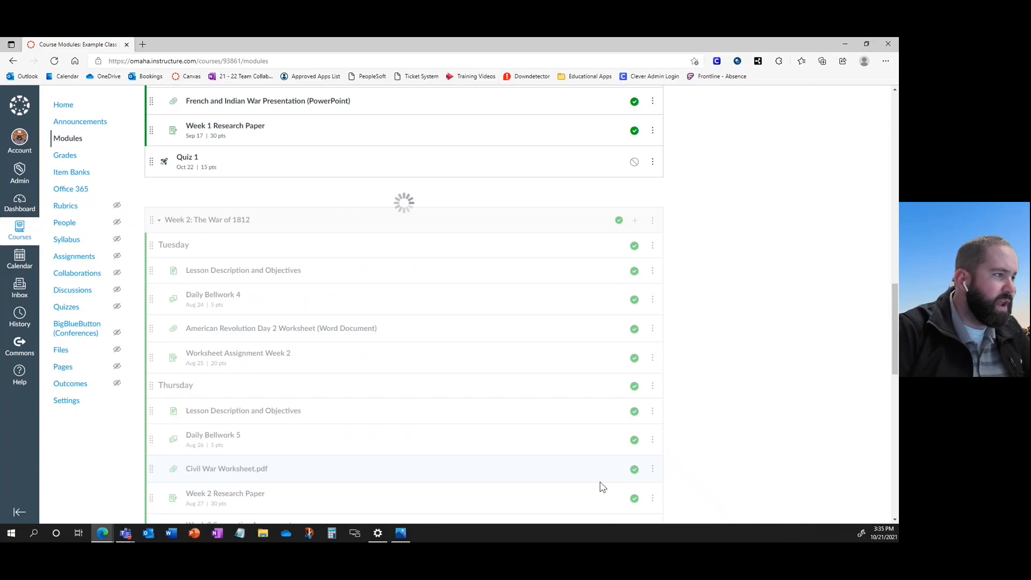
# Move Movie Discussion to the end of the Tuesday section, below Worksheet Assignment Week 2, and indent it one level
pyautogui.scroll(-4, 555, 448)
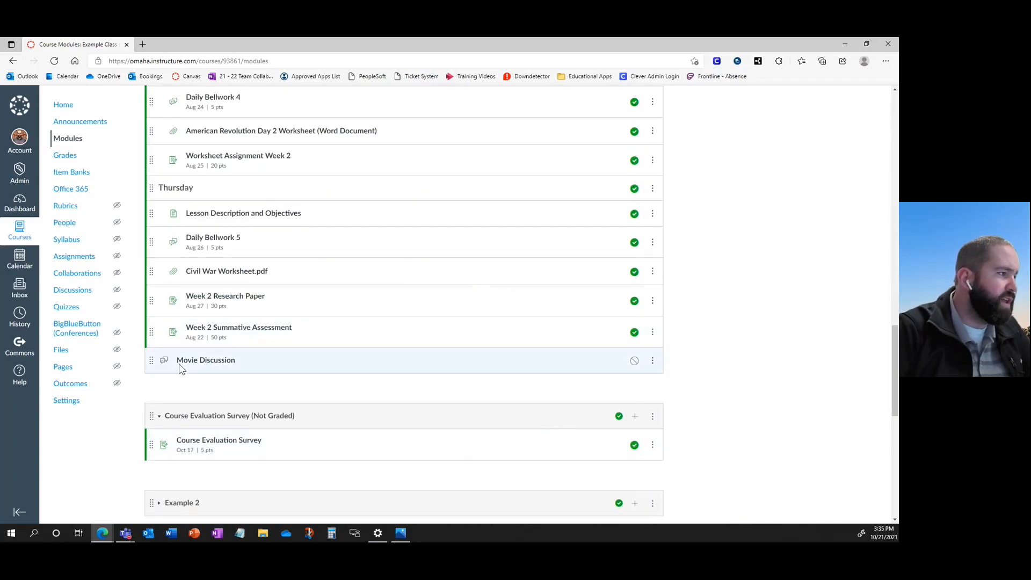
pyautogui.scroll(3, 225, 367)
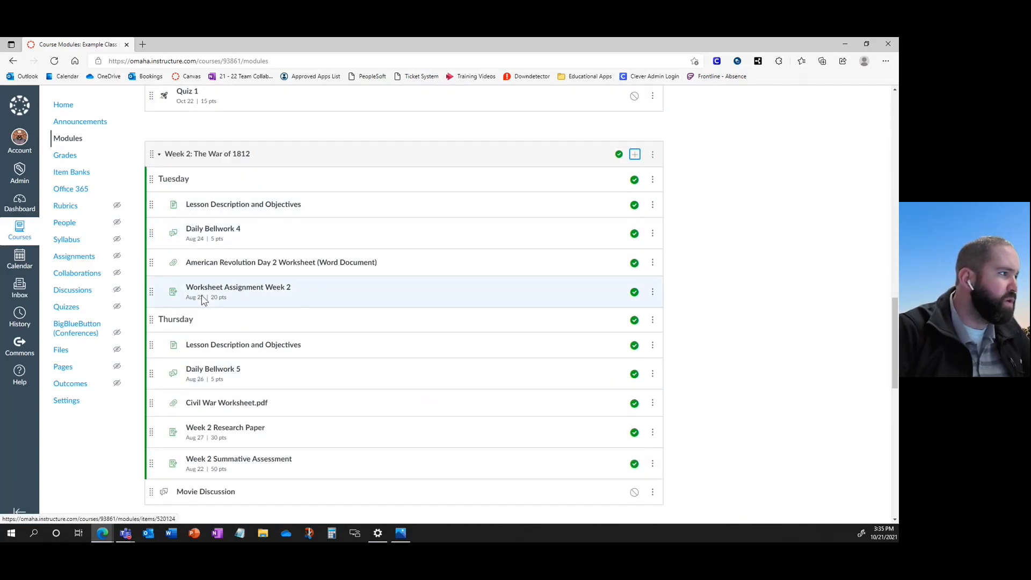
pyautogui.scroll(-1, 221, 470)
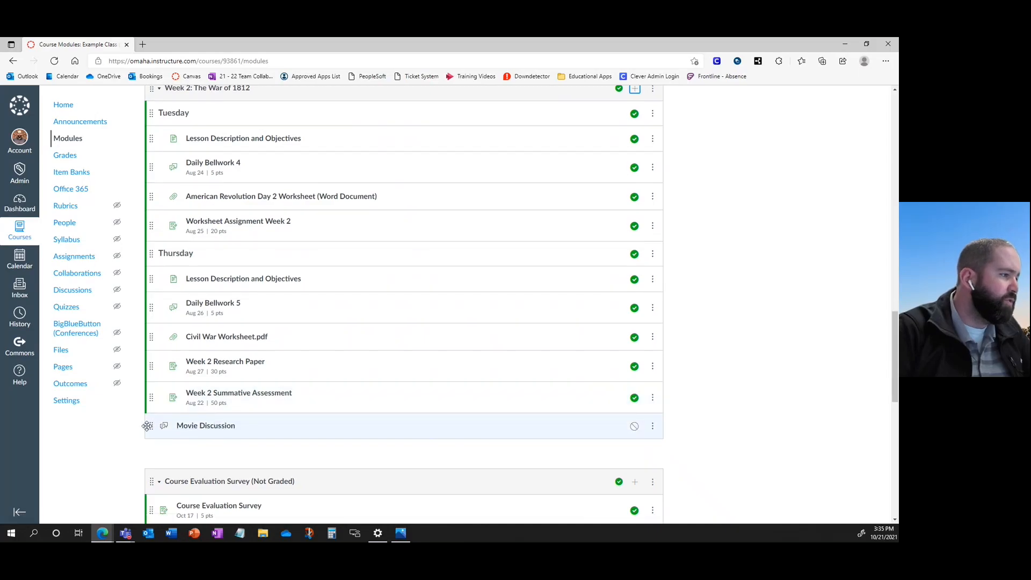
pyautogui.moveTo(150, 426); pyautogui.dragTo(272, 265)
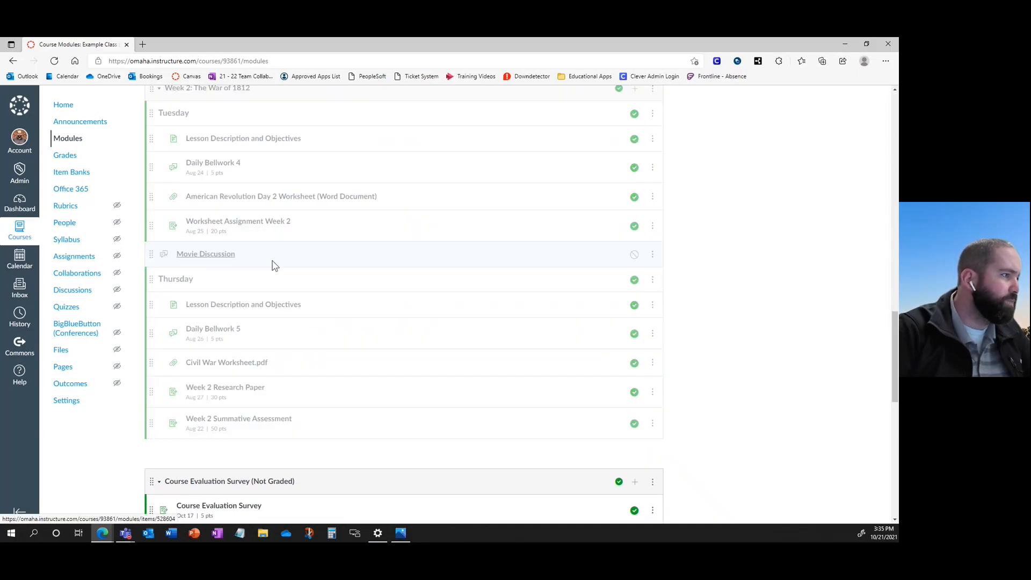
pyautogui.click(652, 254)
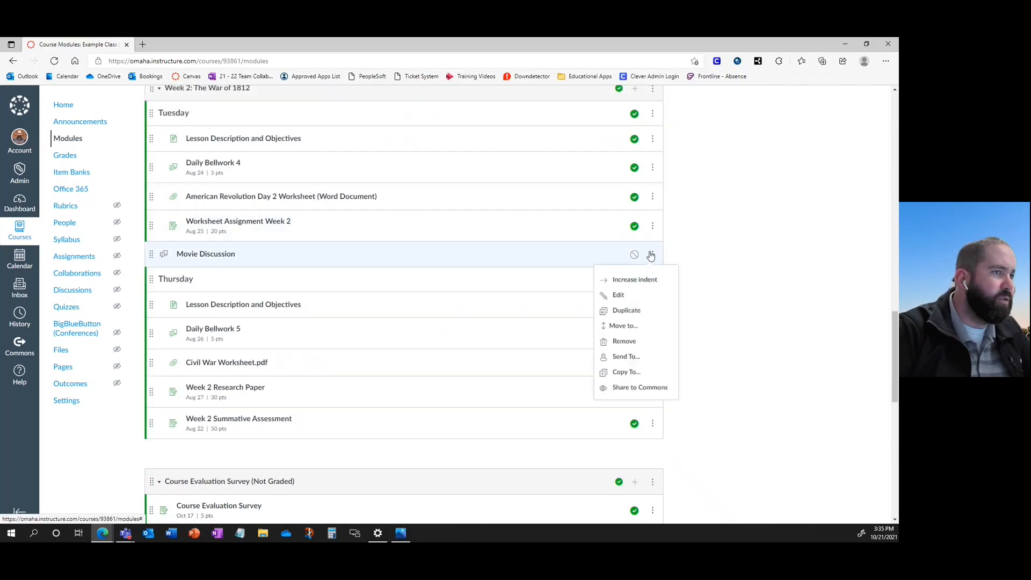
pyautogui.click(651, 280)
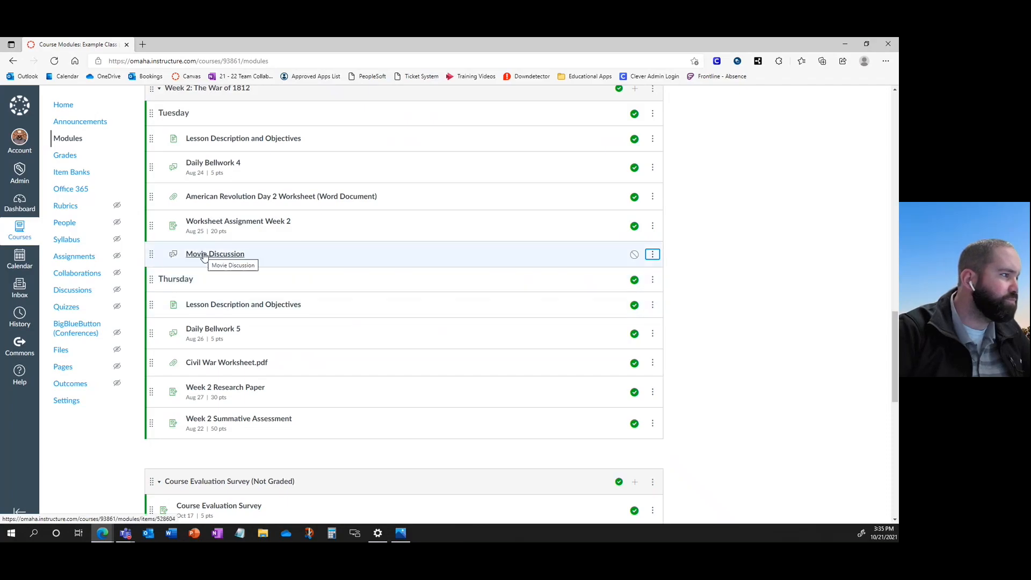
# Open Movie Discussion for editing and enter the prompt "What movie would be made better if it were turned into a musical?"
pyautogui.click(204, 256)
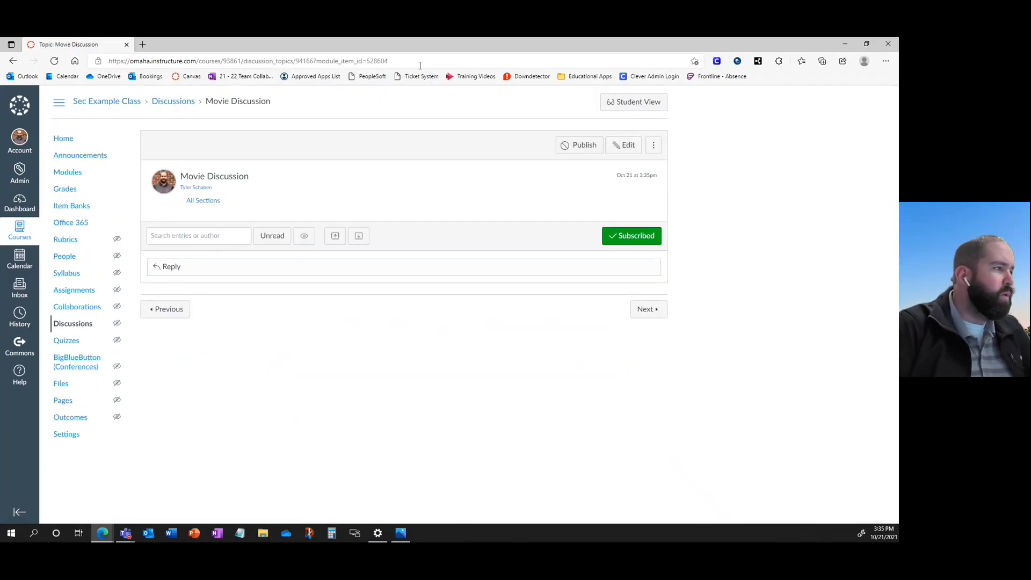
pyautogui.click(639, 149)
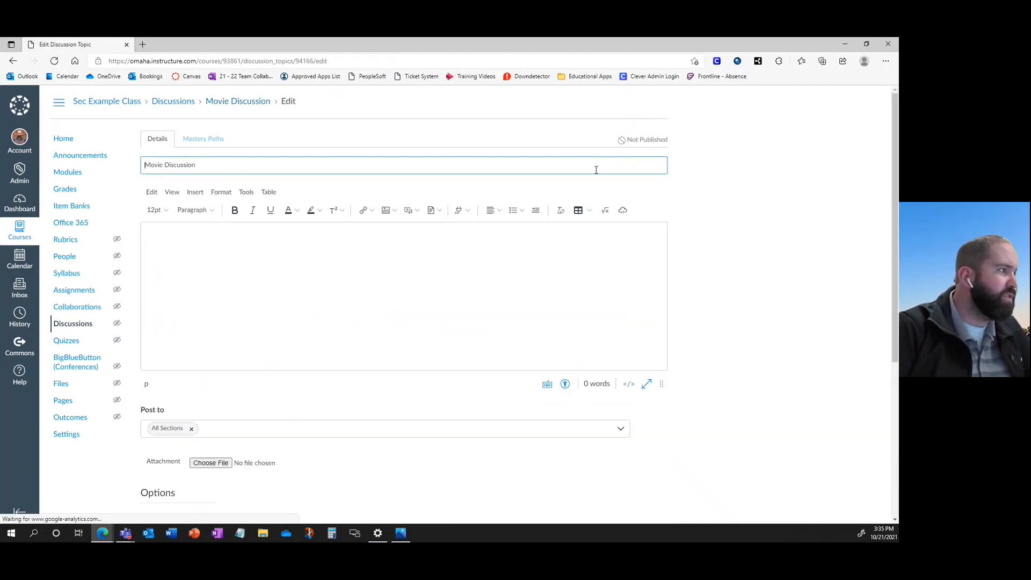
pyautogui.click(256, 244)
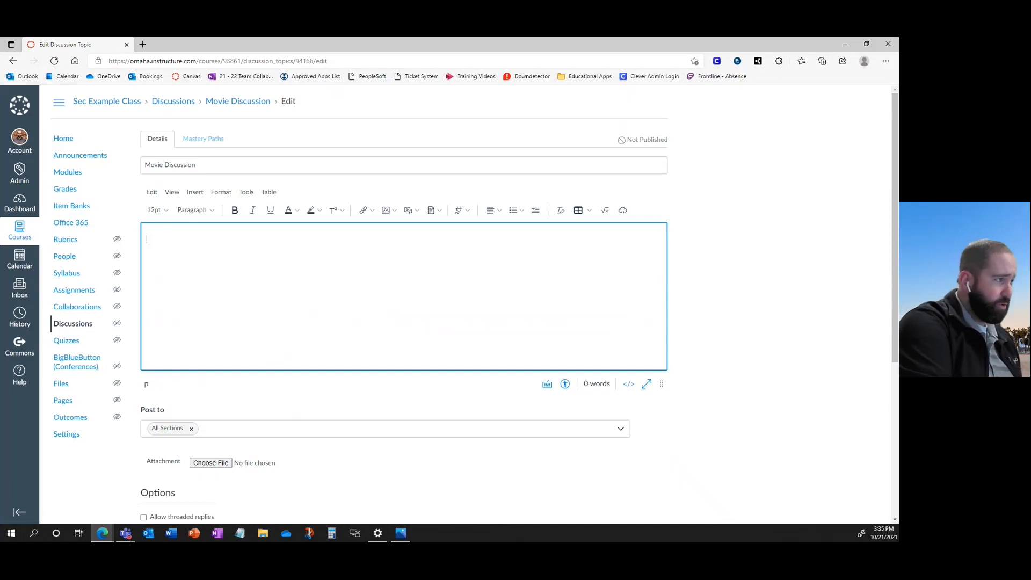
pyautogui.write('What is you')
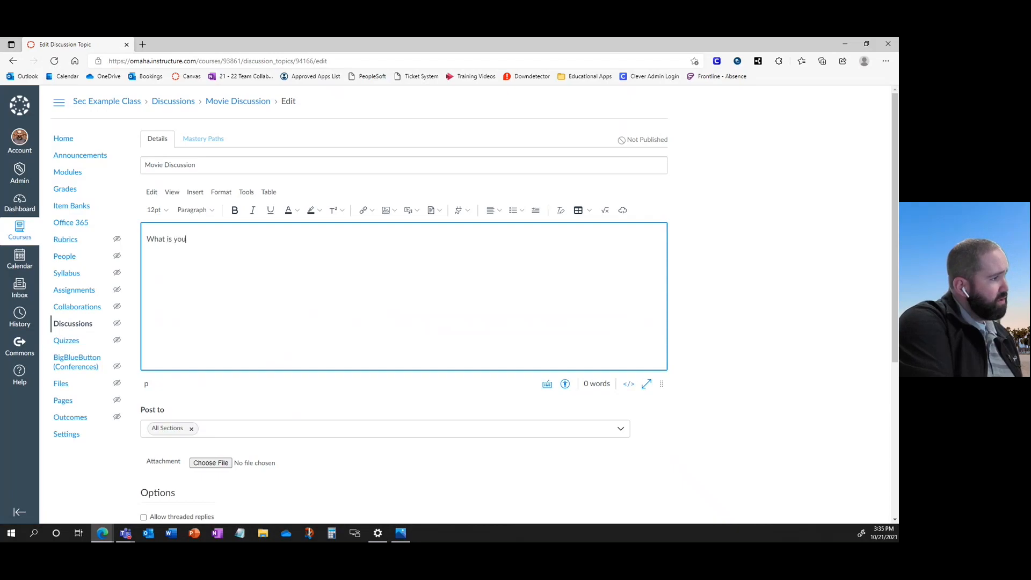
pyautogui.press('BackSpace')
pyautogui.press('BackSpace')
pyautogui.press('BackSpace')
pyautogui.press('BackSpace')
pyautogui.press('BackSpace')
pyautogui.press('BackSpace')
pyautogui.press('BackSpace')
pyautogui.press('BackSpace')
pyautogui.press('BackSpace')
pyautogui.press('BackSpace')
pyautogui.press('BackSpace')
pyautogui.press('BackSpace')
pyautogui.write('what')
pyautogui.press('BackSpace')
pyautogui.press('BackSpace')
pyautogui.write('What movie would be made better if it were ')
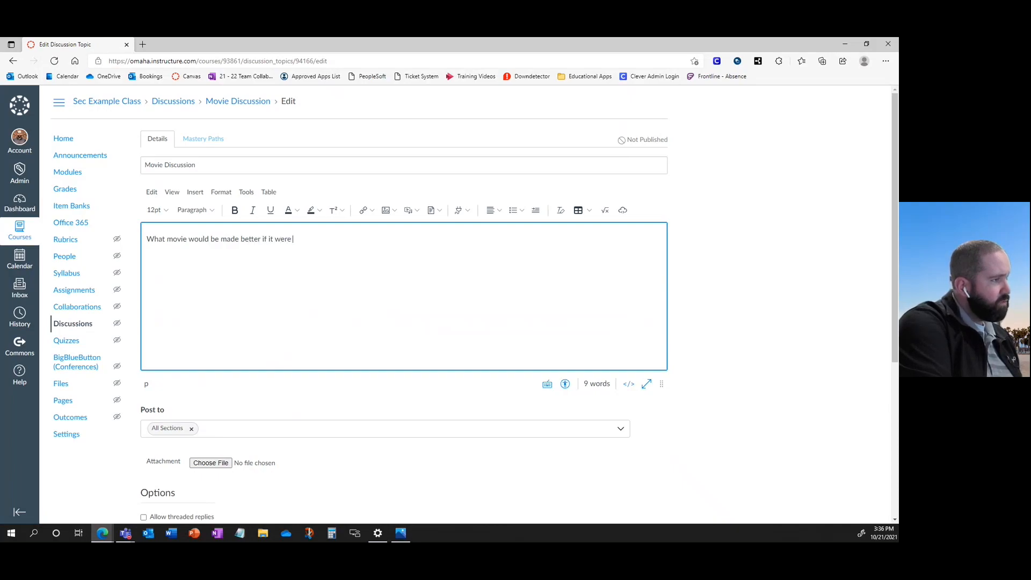
pyautogui.write('turned into a ')
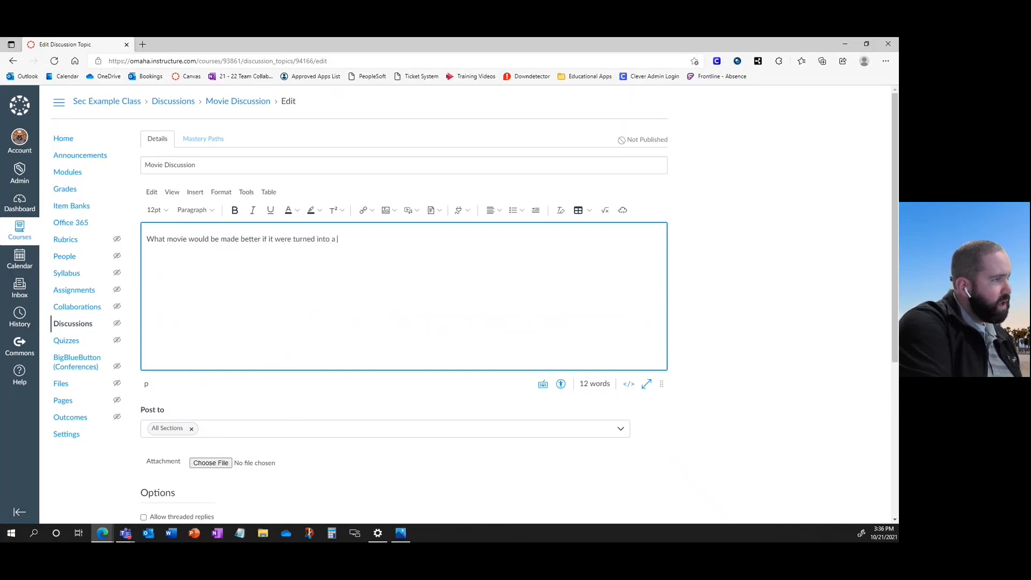
pyautogui.write('musical?')
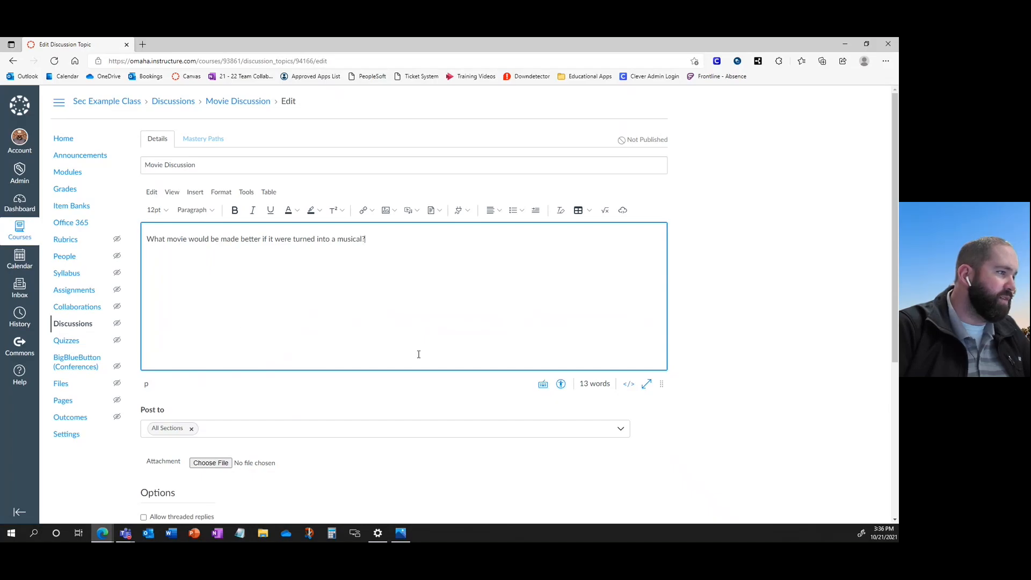
# Allow threaded replies in the options of the Movie Discussion
pyautogui.scroll(-3, 486, 454)
pyautogui.scroll(3, 618, 402)
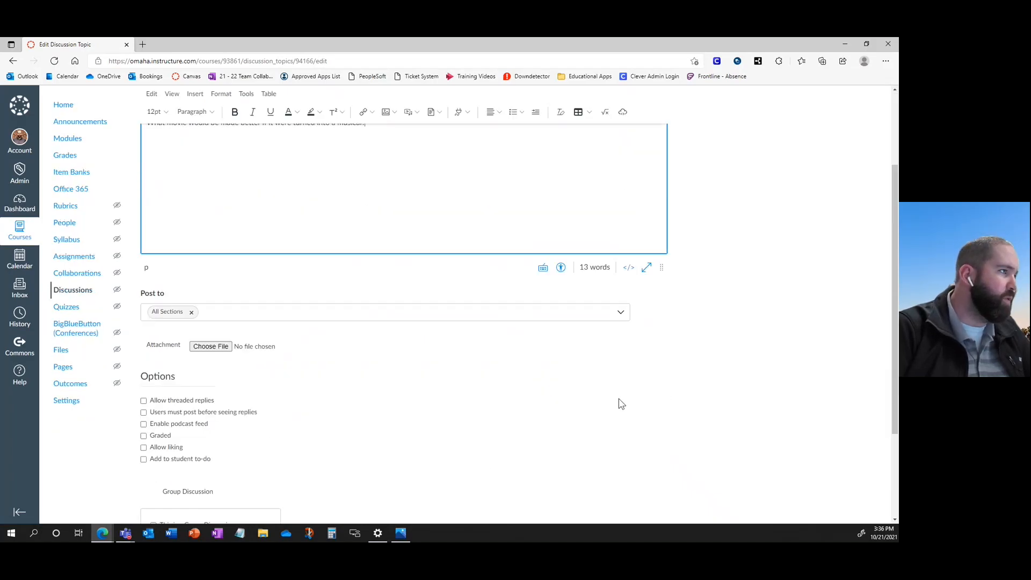
pyautogui.scroll(-1, 621, 404)
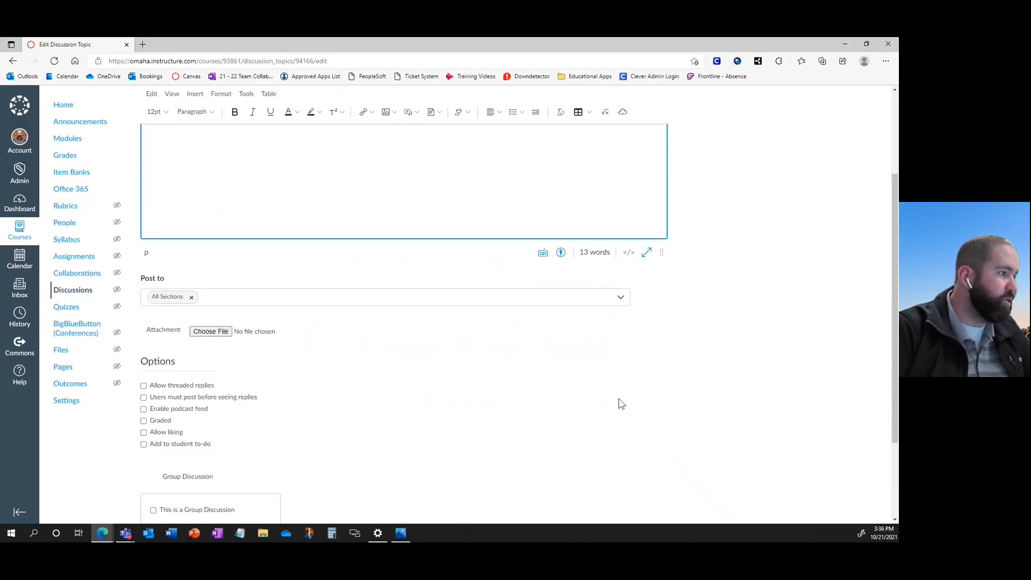
pyautogui.scroll(-2, 442, 402)
pyautogui.scroll(1, 444, 402)
pyautogui.scroll(2, 444, 401)
pyautogui.scroll(-1, 448, 399)
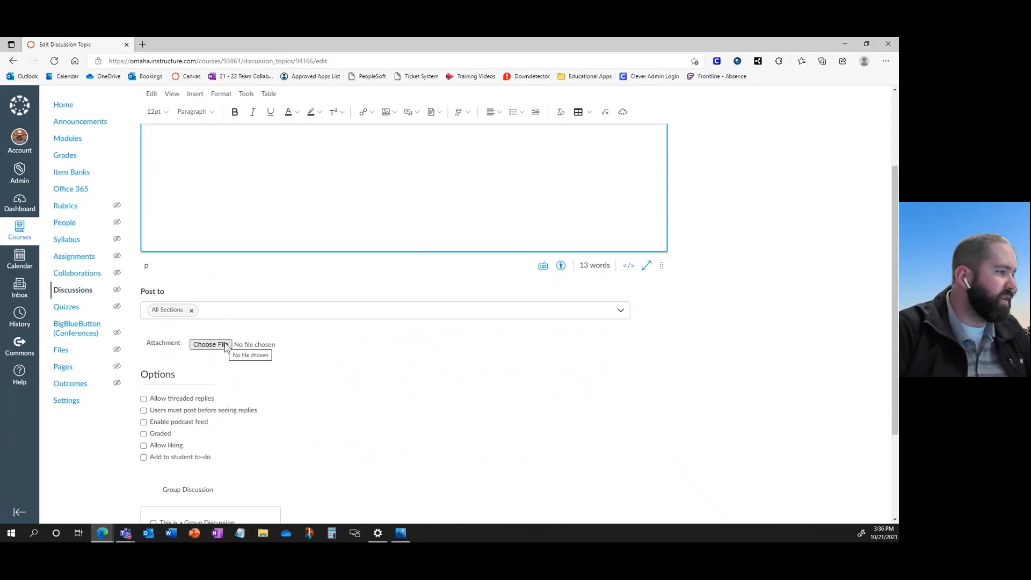
pyautogui.scroll(-1, 492, 331)
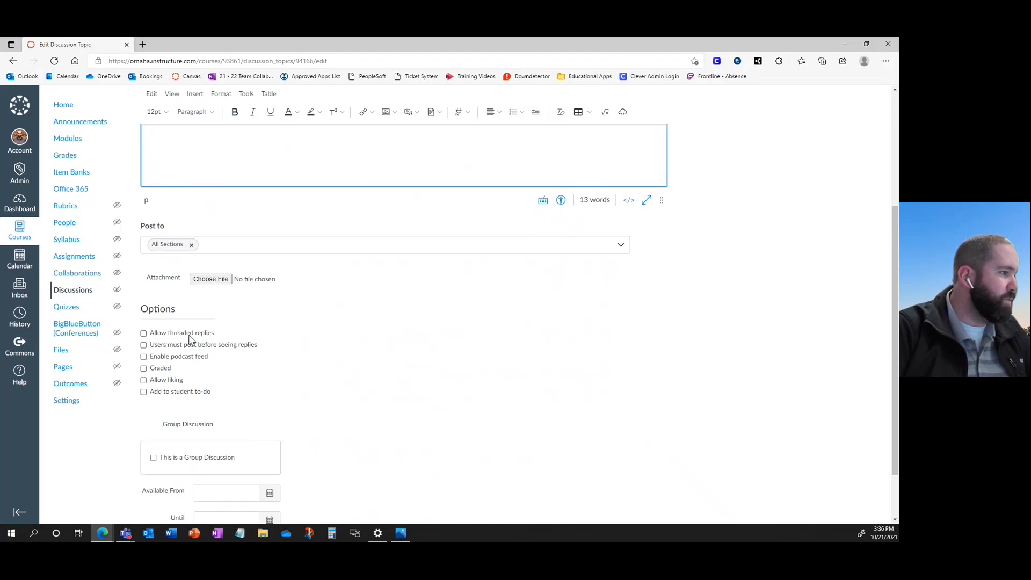
pyautogui.click(144, 334)
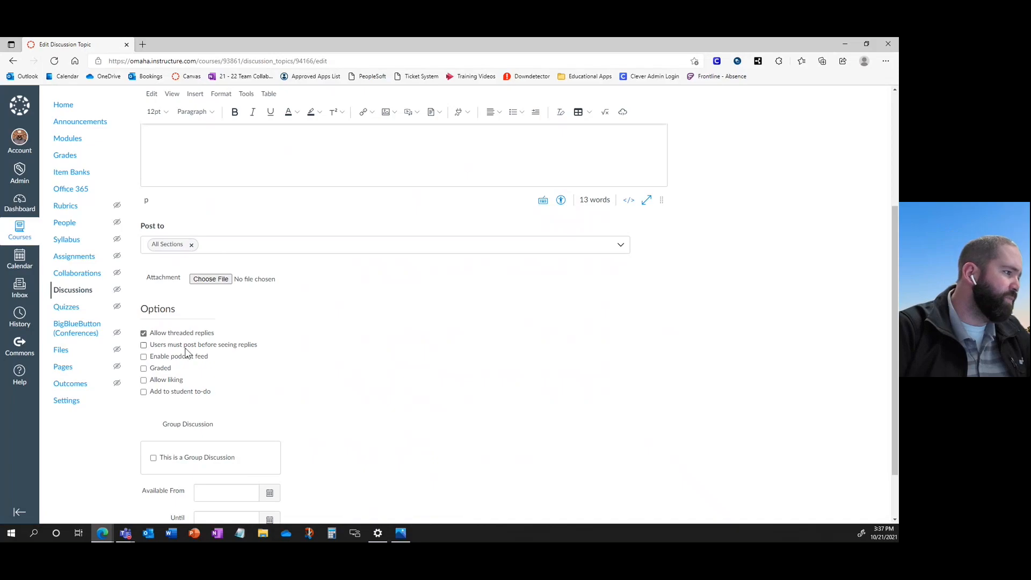
pyautogui.moveTo(150, 346); pyautogui.dragTo(234, 354)
pyautogui.click(257, 363)
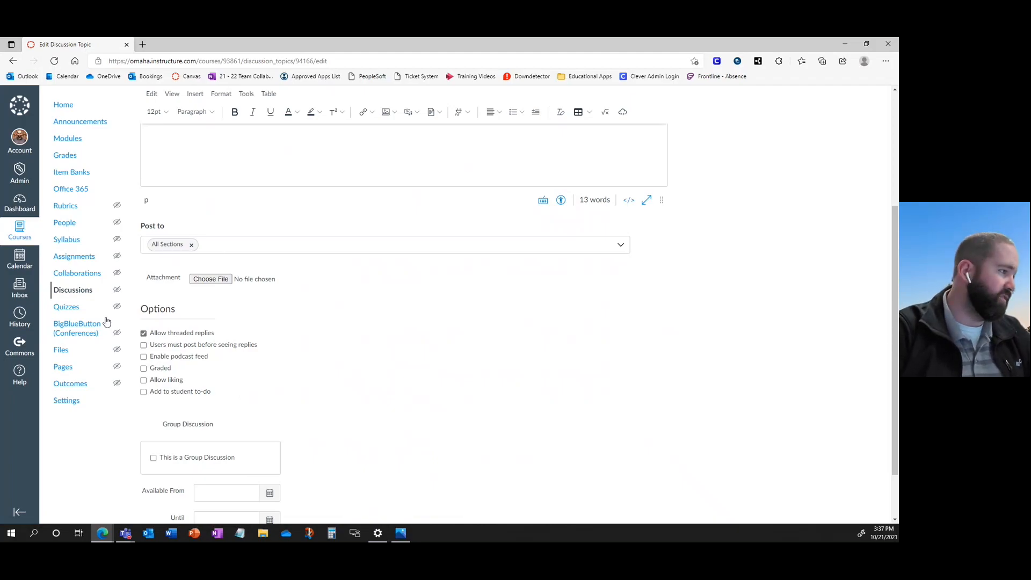
# Require users to post before seeing replies and make the Movie Discussion graded
pyautogui.click(143, 345)
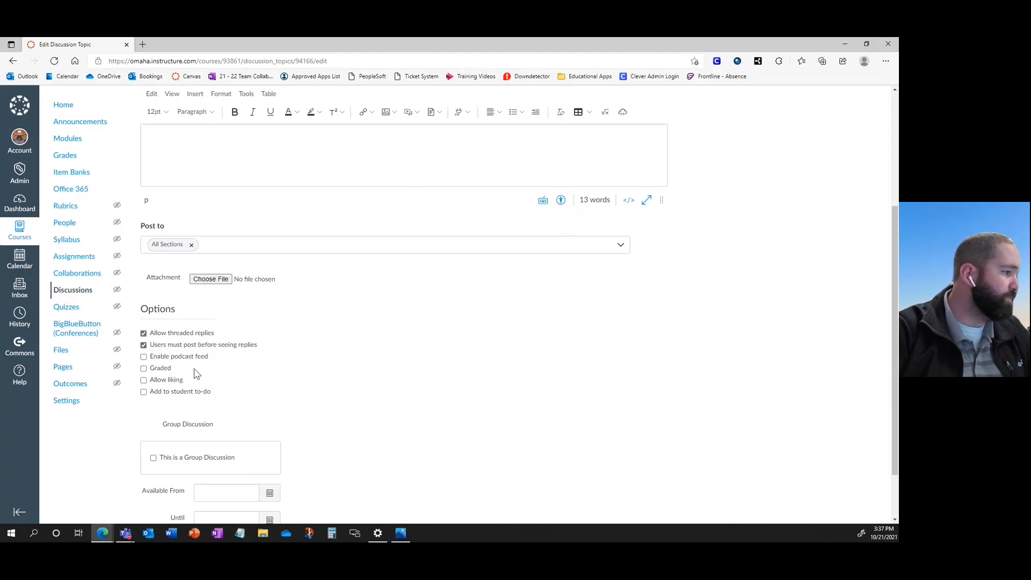
pyautogui.scroll(-2, 288, 437)
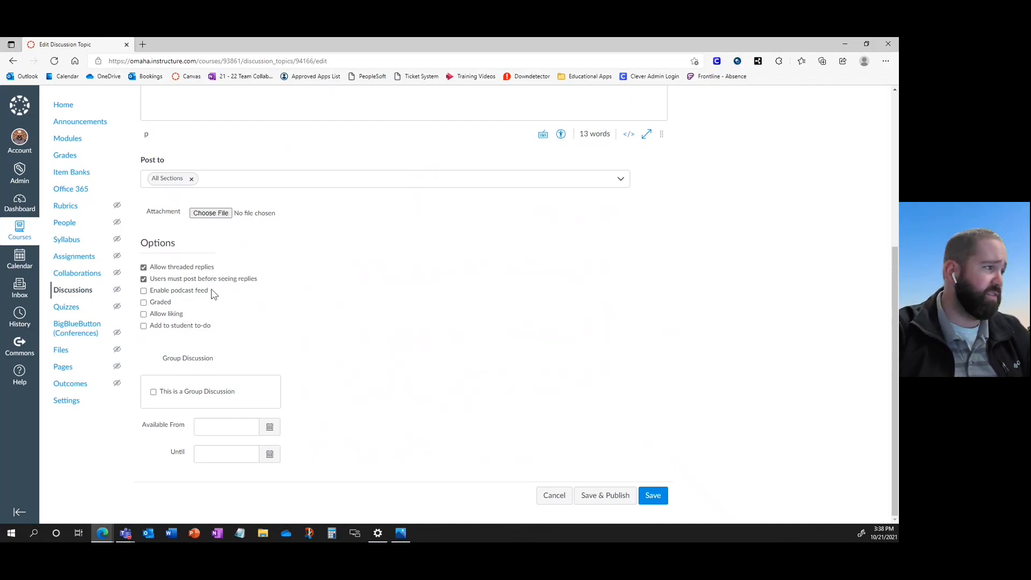
pyautogui.click(142, 303)
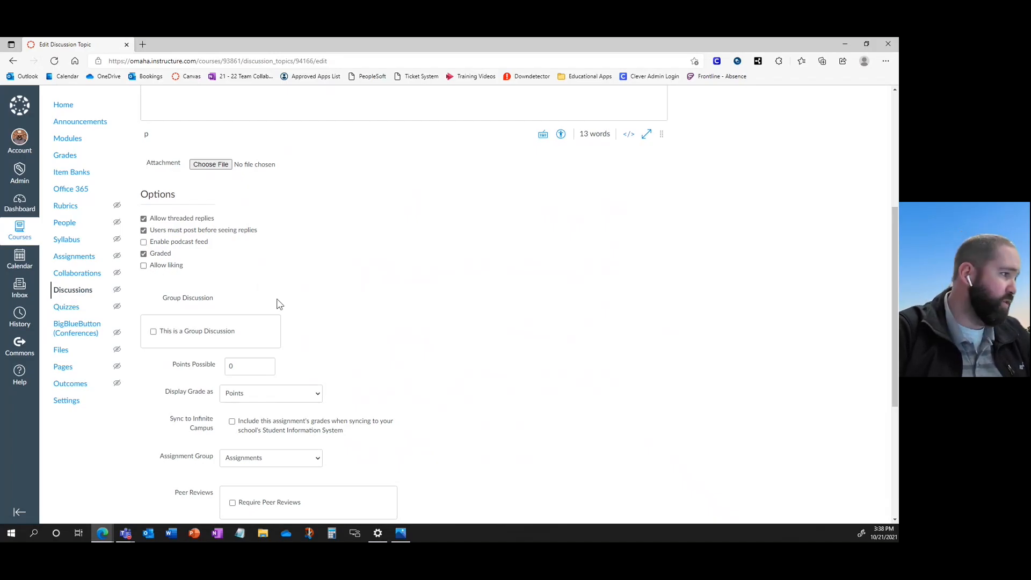
# Set the points possible for the graded Movie Discussion to 15
pyautogui.scroll(-1, 456, 366)
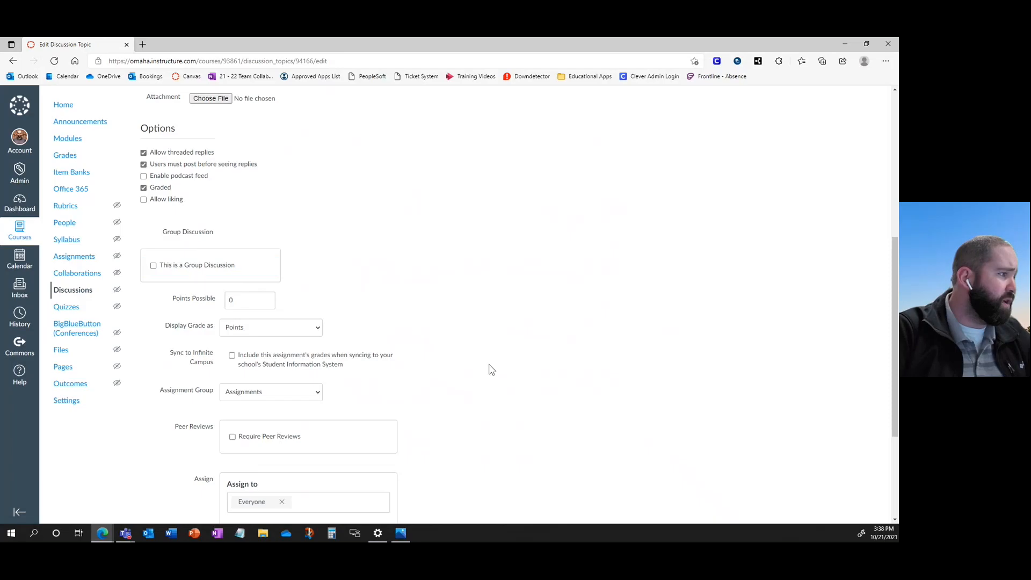
pyautogui.scroll(-2, 457, 365)
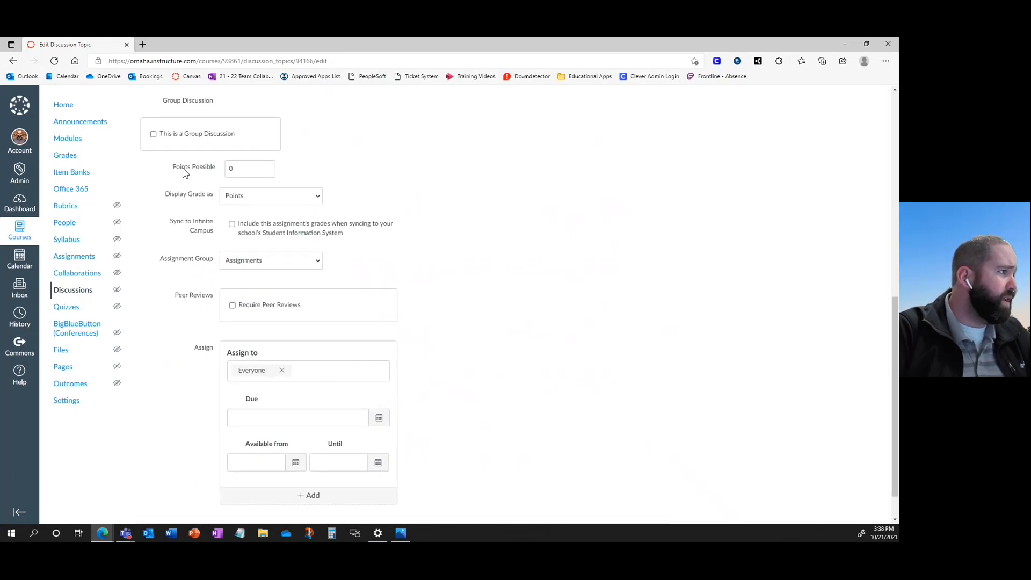
pyautogui.doubleClick(238, 168)
pyautogui.write('15')
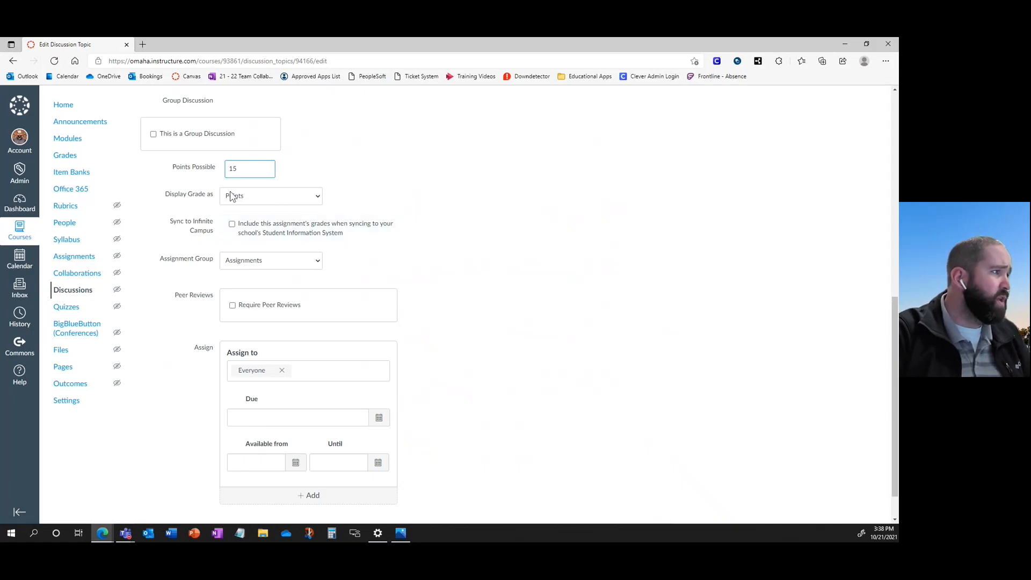
# Try Complete/Incomplete and GPA Scale as the discussion's grade display, and set it back to Points
pyautogui.click(233, 196)
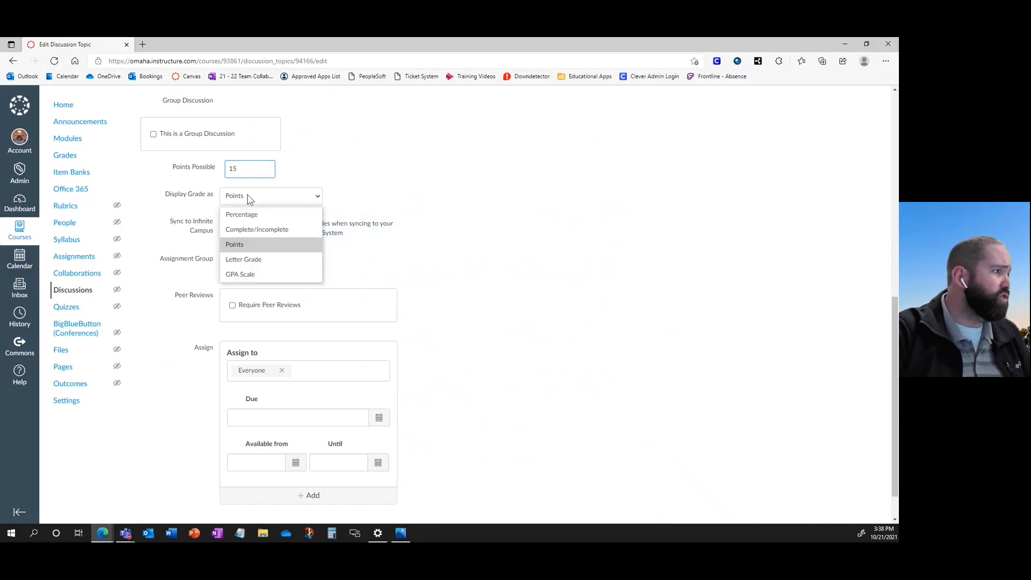
pyautogui.click(253, 234)
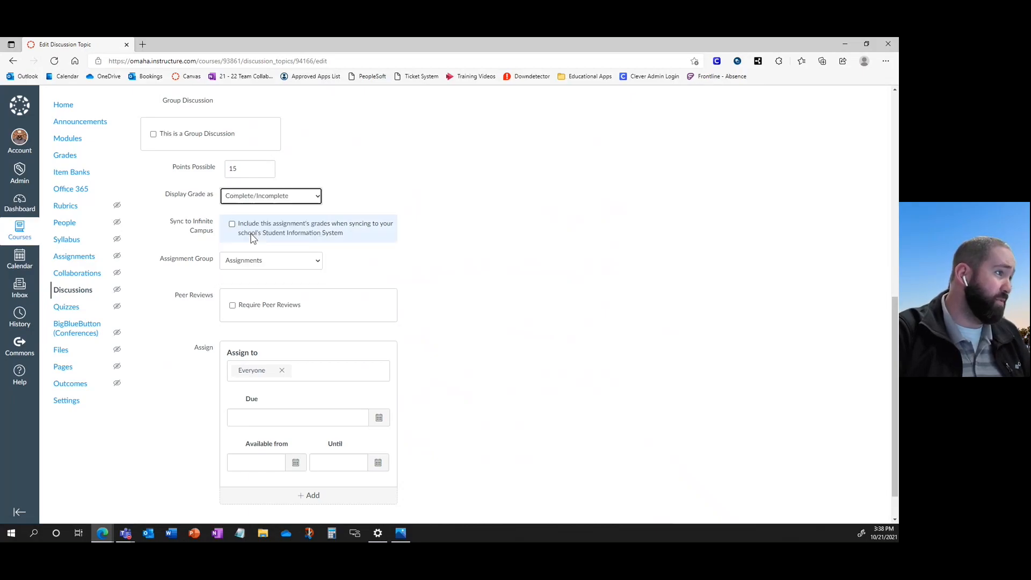
pyautogui.click(270, 200)
pyautogui.click(264, 244)
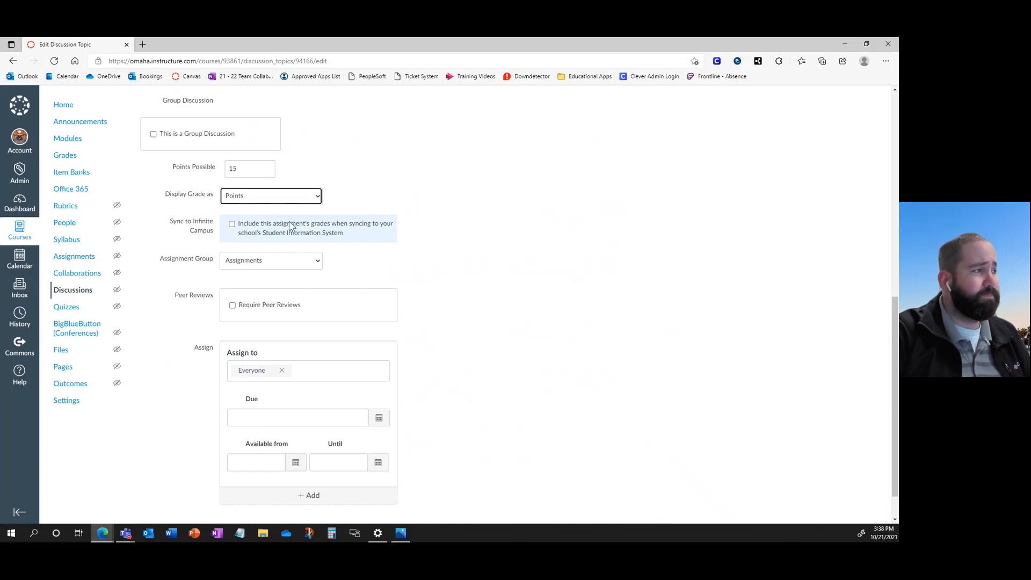
pyautogui.press('Down')
pyautogui.press('Down')
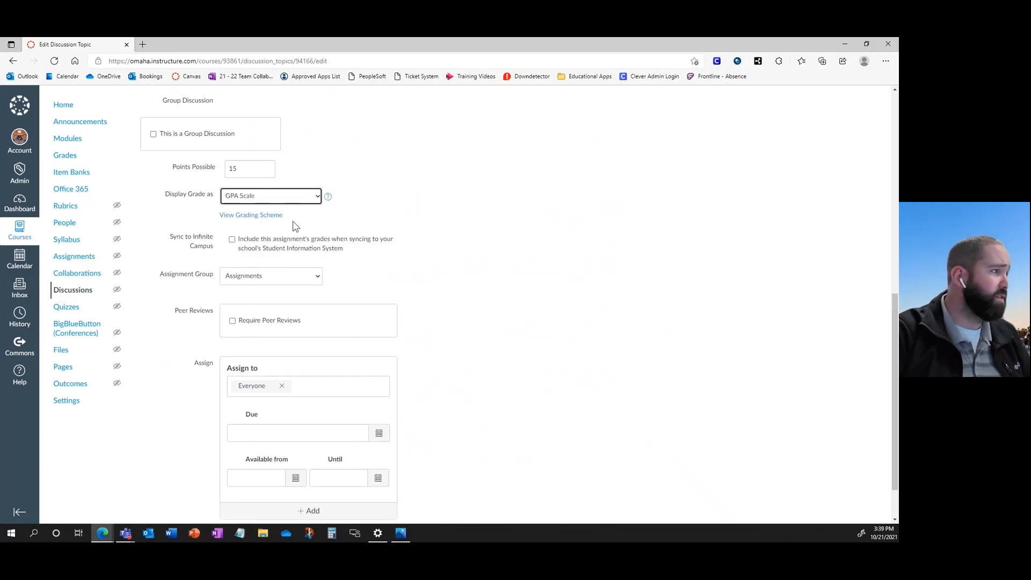
pyautogui.click(314, 200)
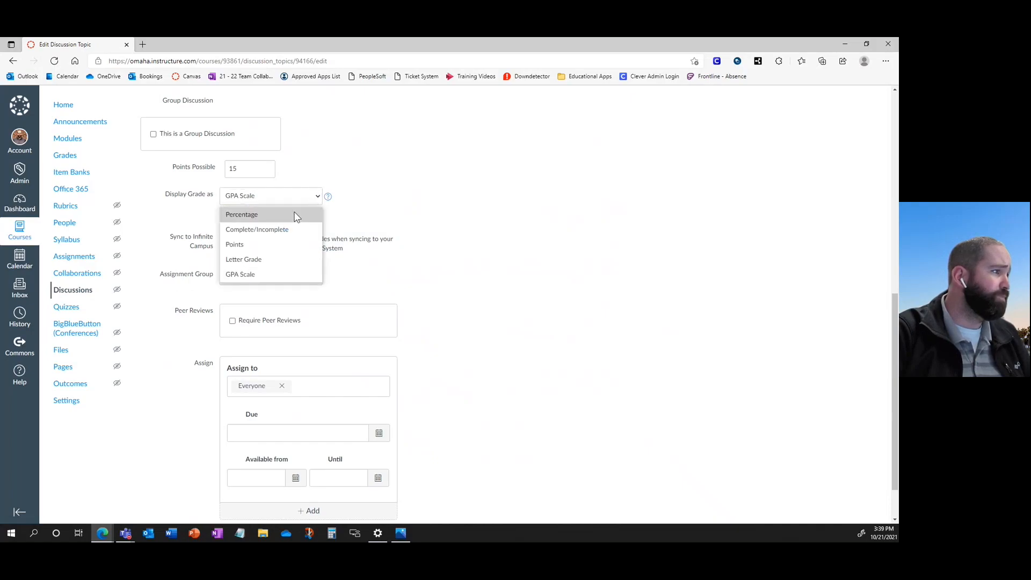
pyautogui.click(288, 239)
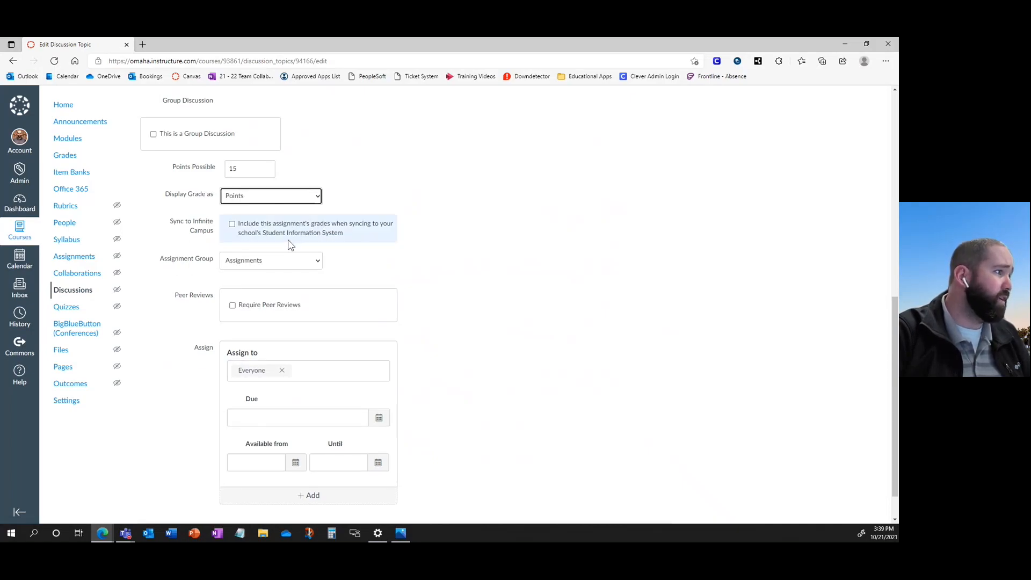
# Set the discussion's due date for everyone to Oct 22, 2021, 11:59 PM
pyautogui.scroll(-1, 202, 294)
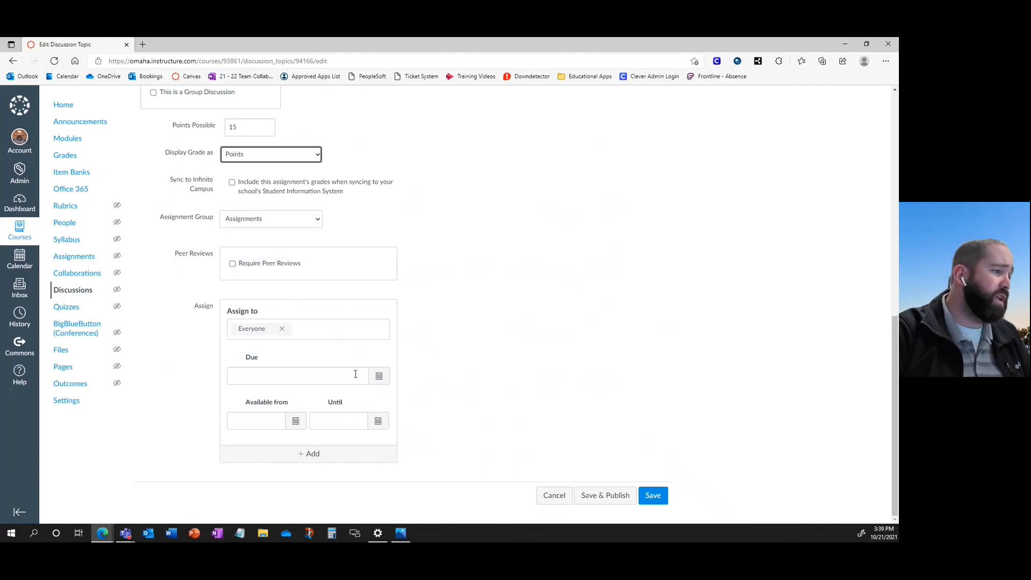
pyautogui.click(387, 382)
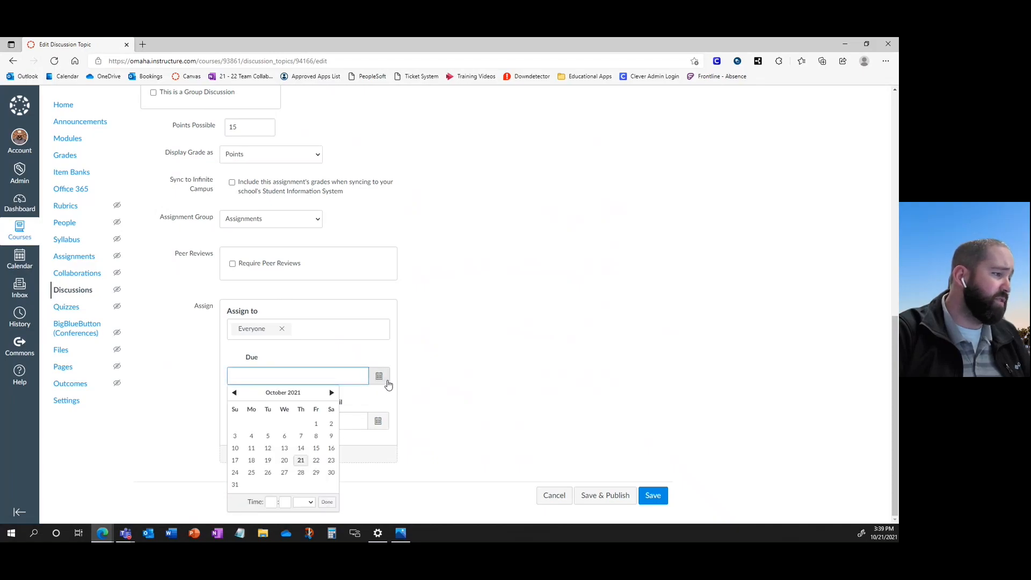
pyautogui.click(317, 460)
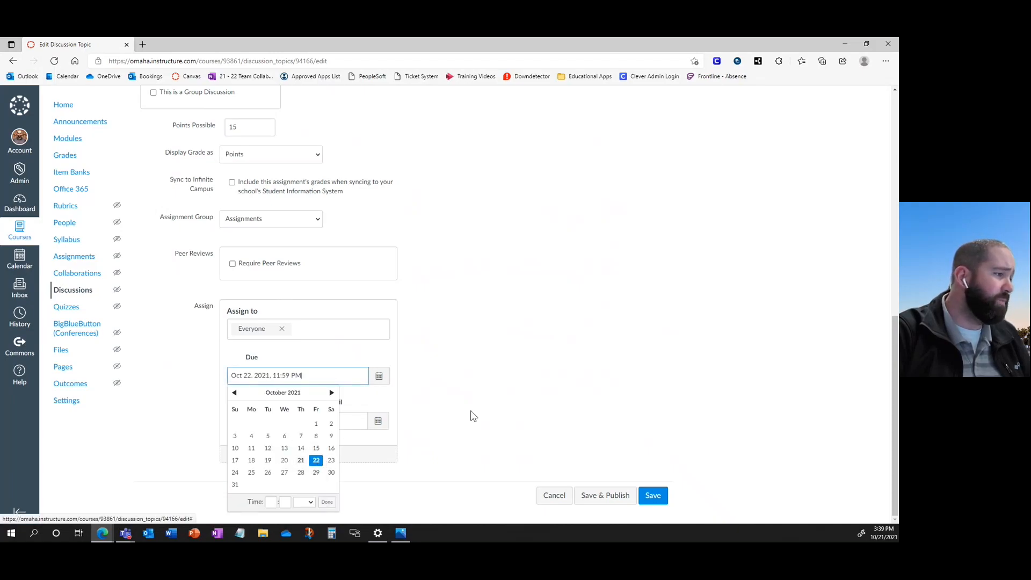
pyautogui.click(473, 416)
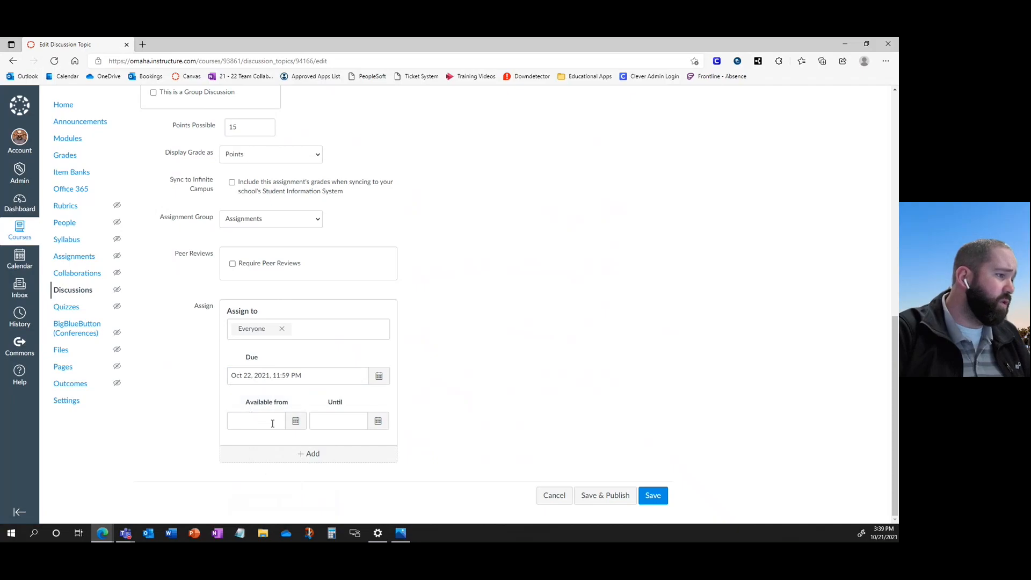
pyautogui.click(280, 375)
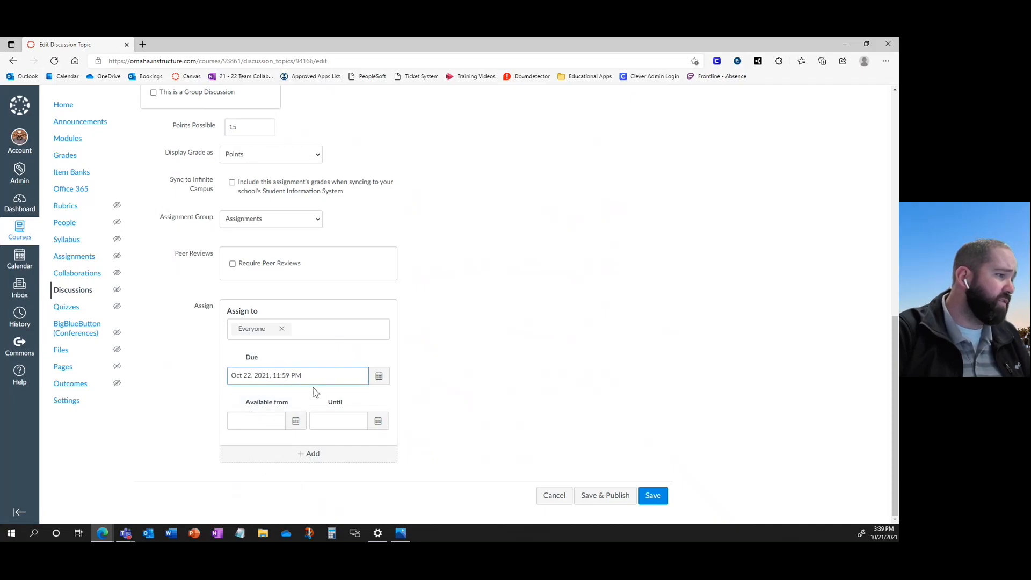
# Make the discussion available from Oct 22, 2021, 12:00 AM until Oct 23, 2021
pyautogui.click(300, 421)
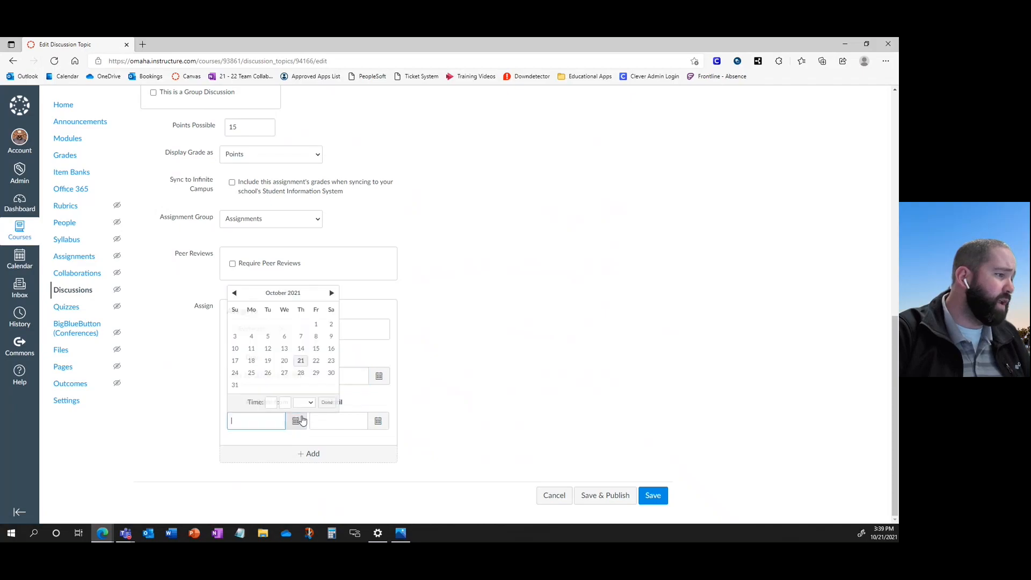
pyautogui.click(315, 361)
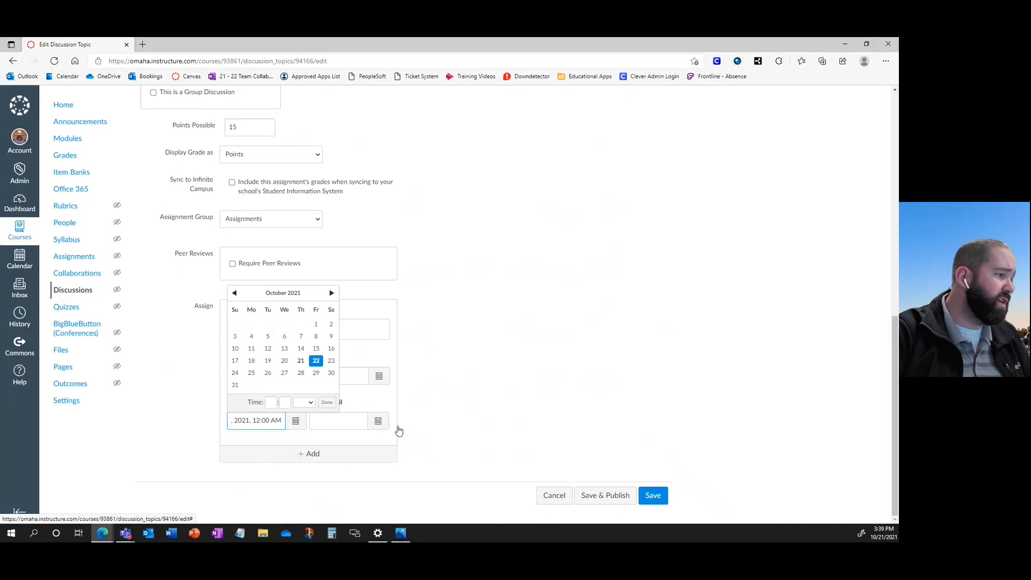
pyautogui.click(335, 413)
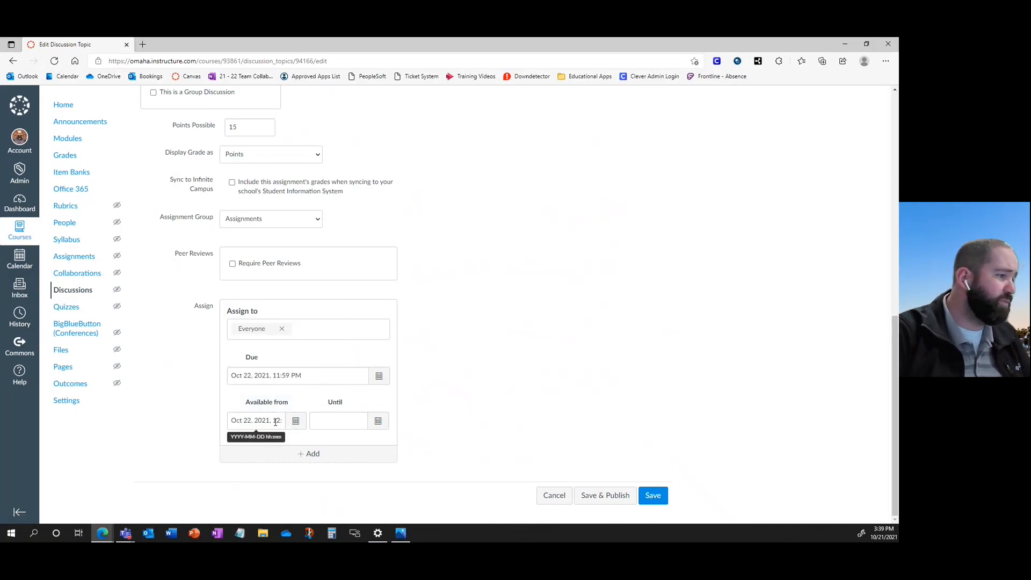
pyautogui.click(378, 422)
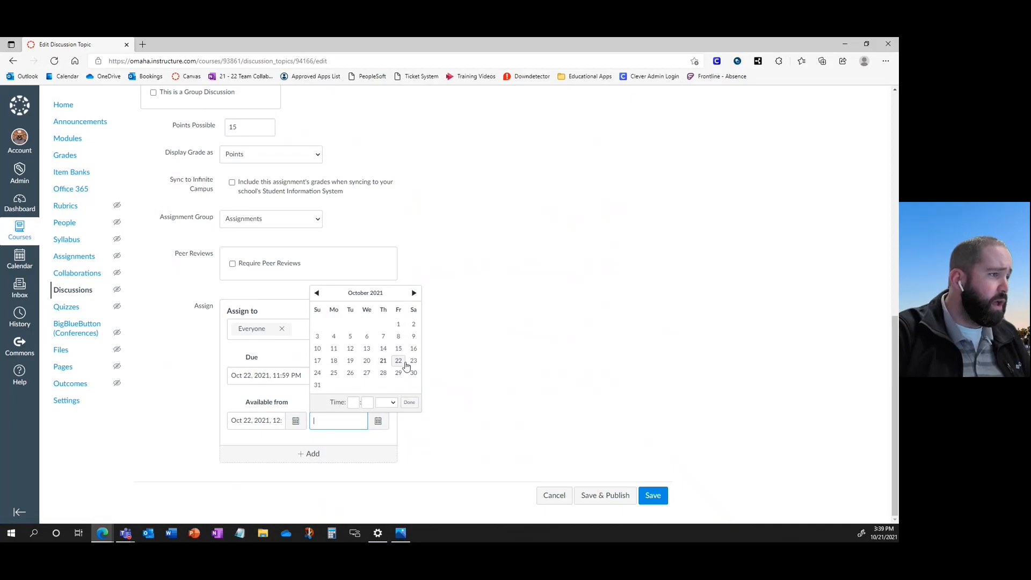
pyautogui.click(412, 362)
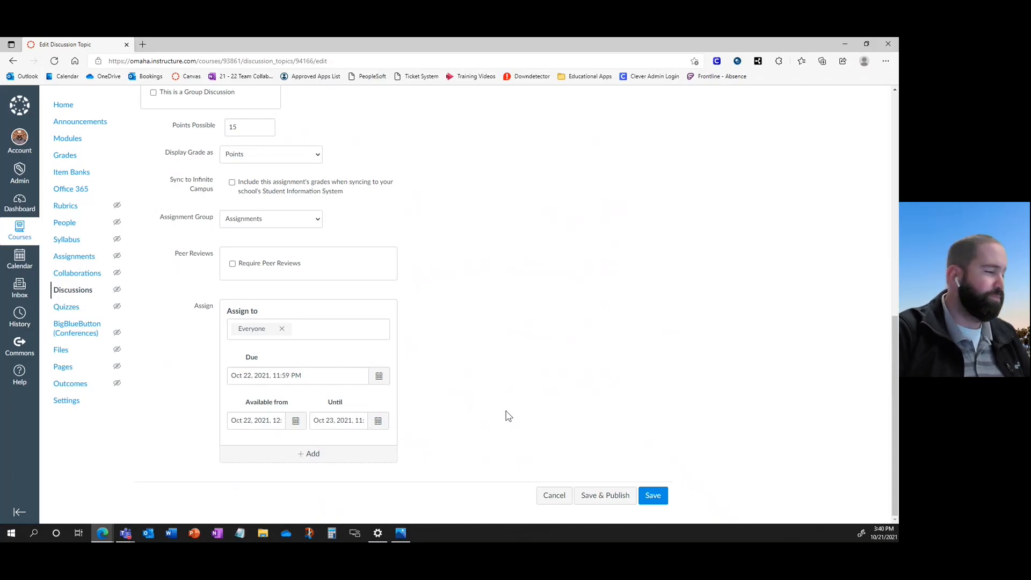
# Make this a group discussion and name its new group set "Movie Discussion Groups"
pyautogui.scroll(3, 505, 419)
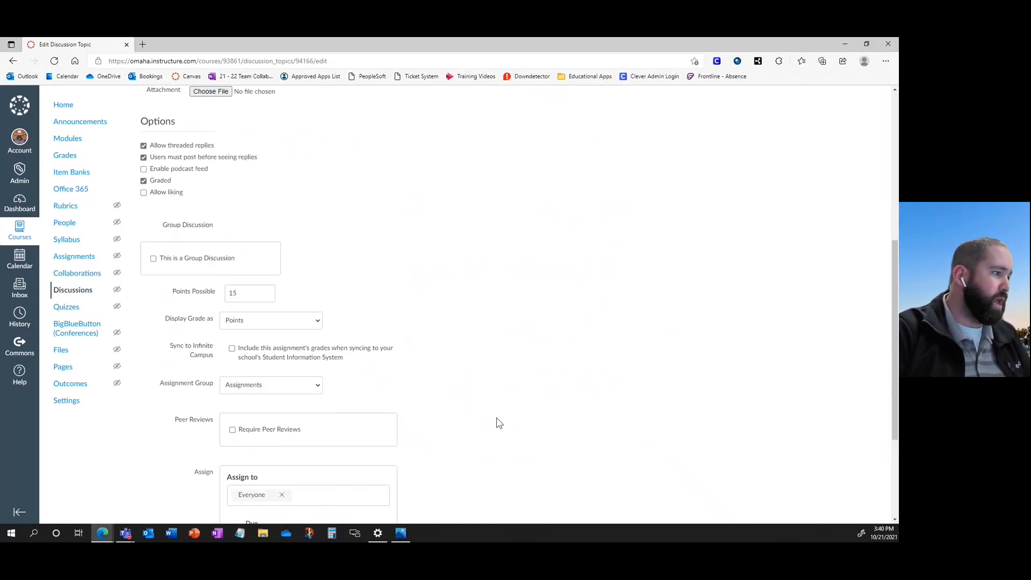
pyautogui.scroll(-3, 497, 423)
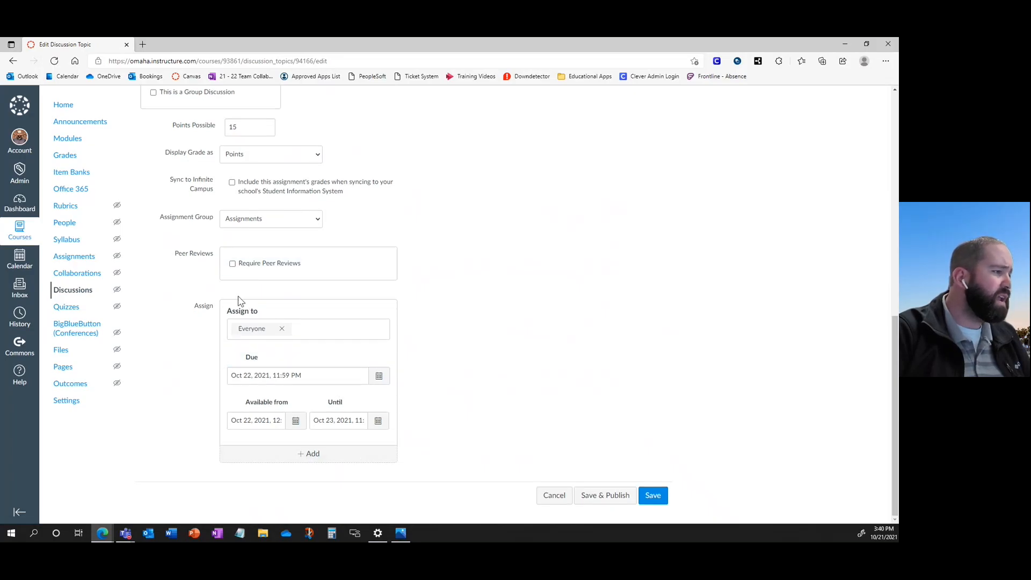
pyautogui.scroll(7, 344, 383)
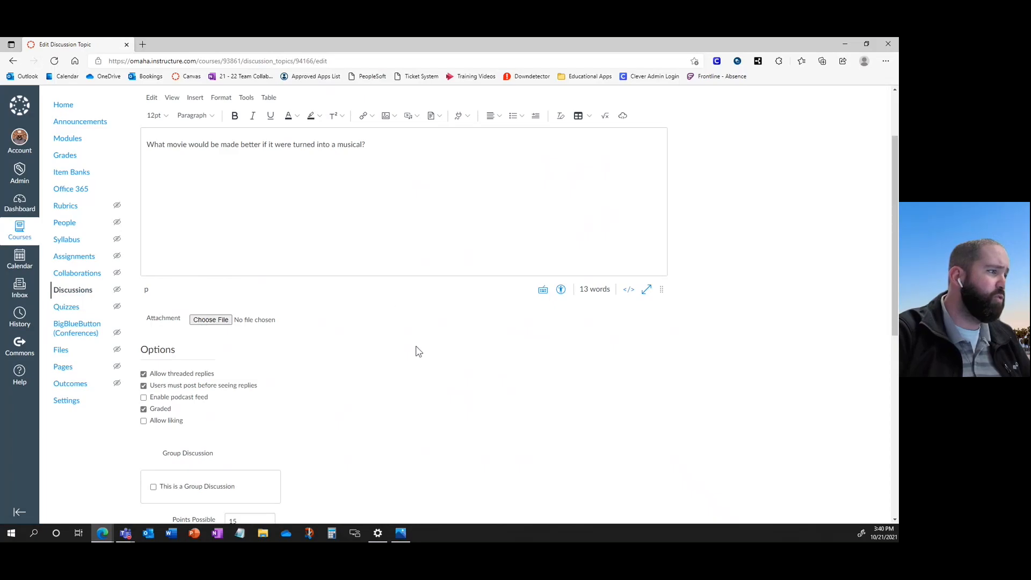
pyautogui.scroll(-2, 419, 351)
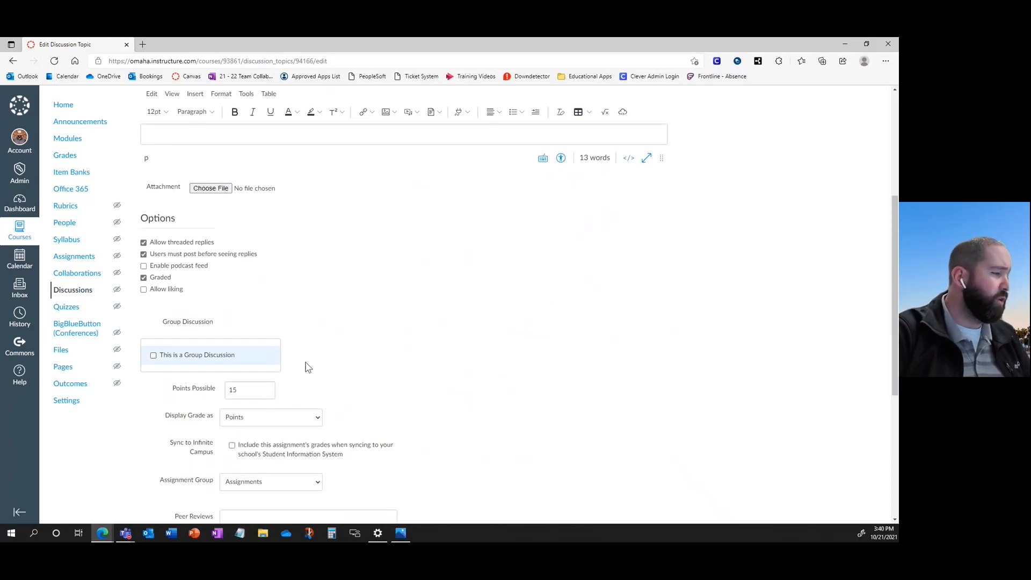
pyautogui.scroll(-1, 260, 364)
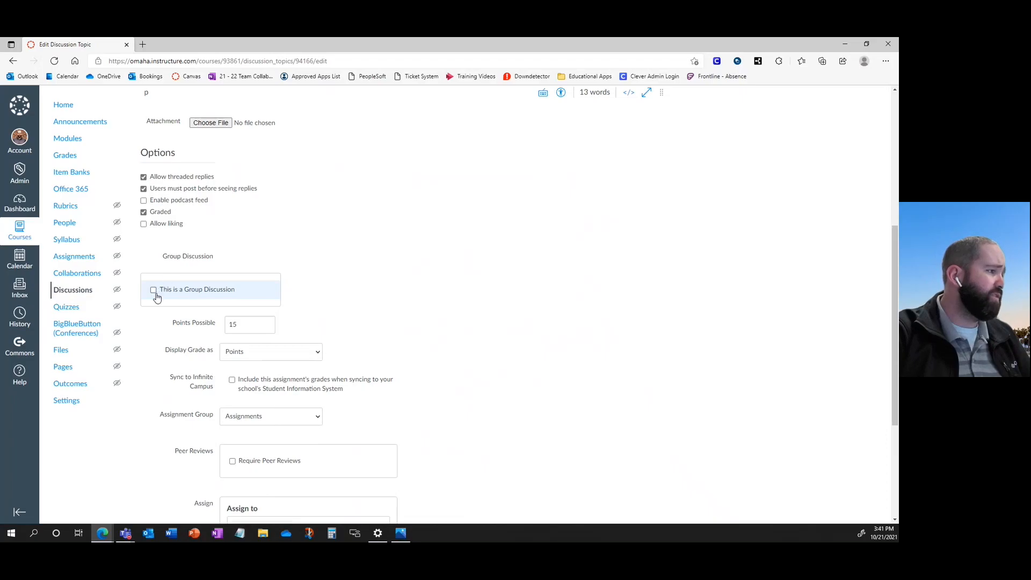
pyautogui.click(153, 290)
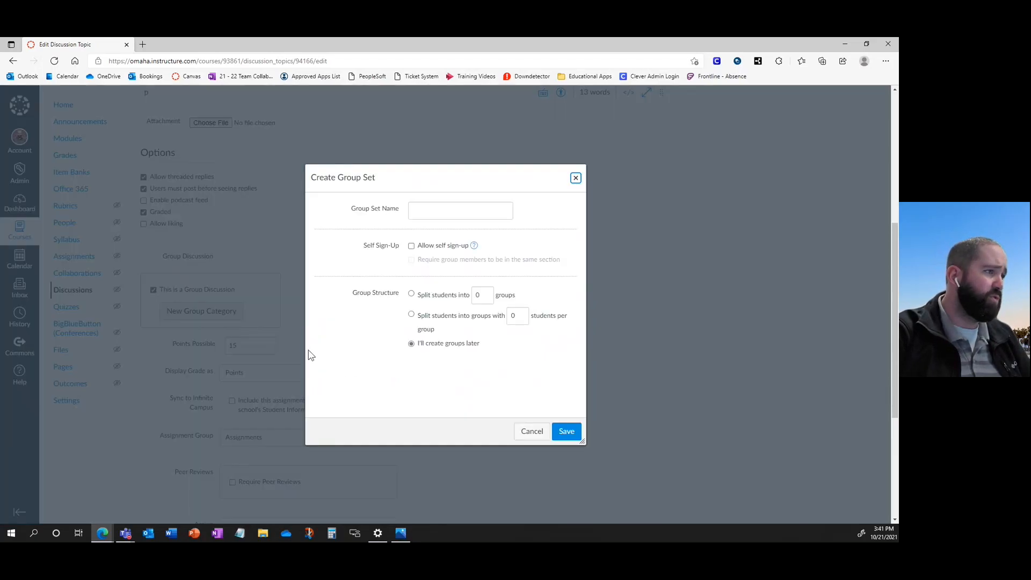
pyautogui.click(425, 205)
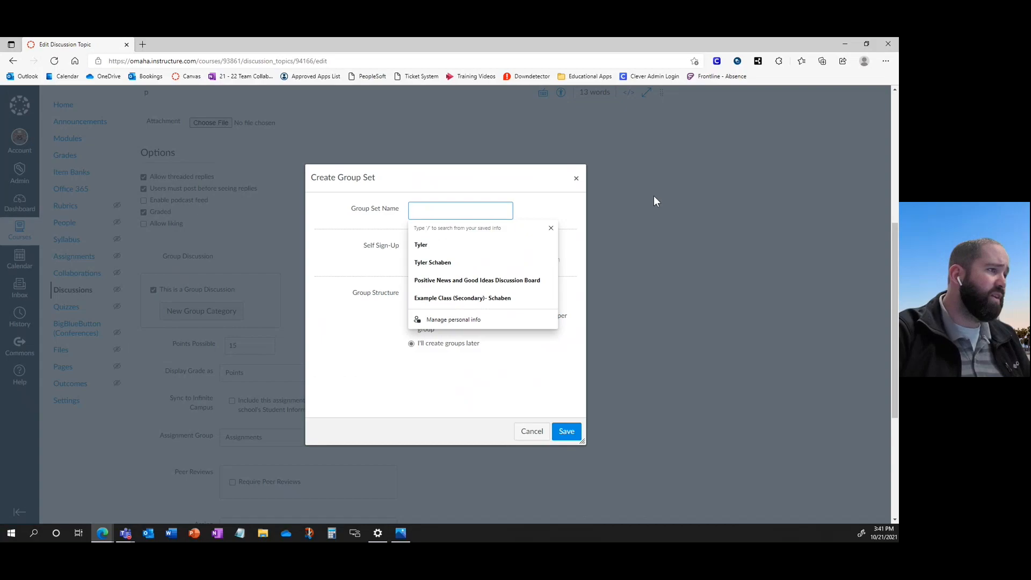
pyautogui.write('M')
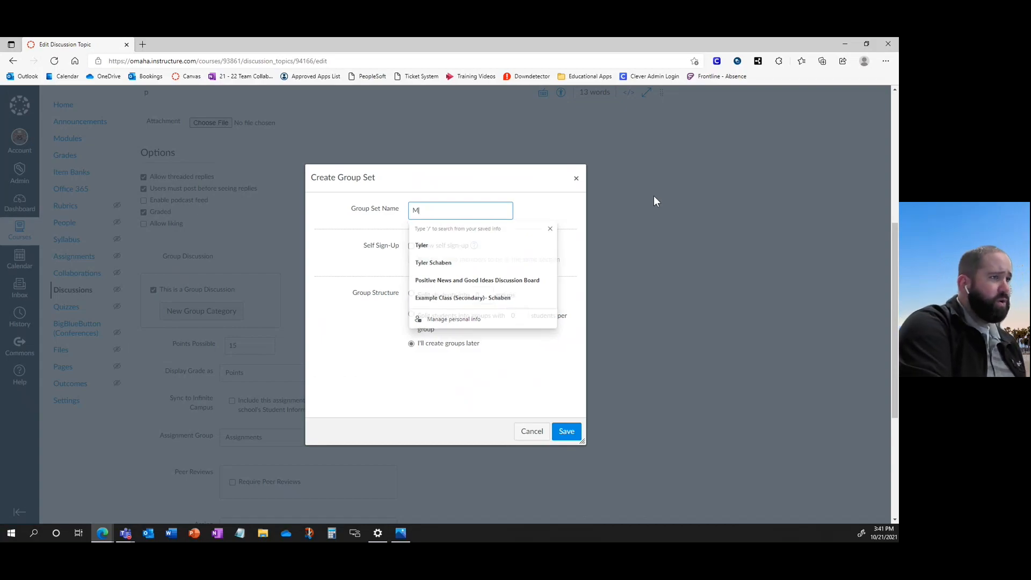
pyautogui.write('ovie Discussion Groups')
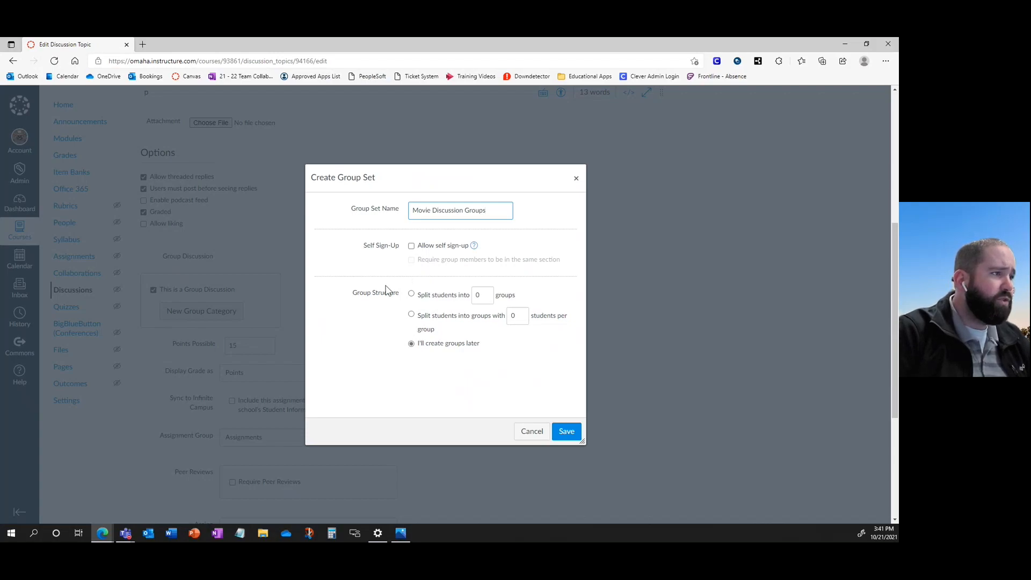
# Set the group structure of the new group set to split students into 3 groups
pyautogui.click(411, 294)
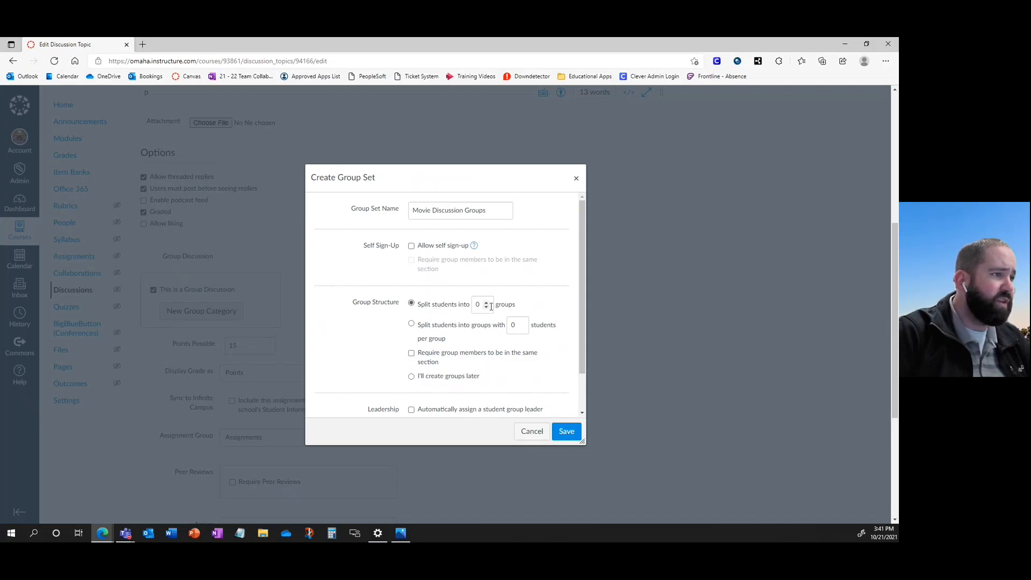
pyautogui.doubleClick(486, 304)
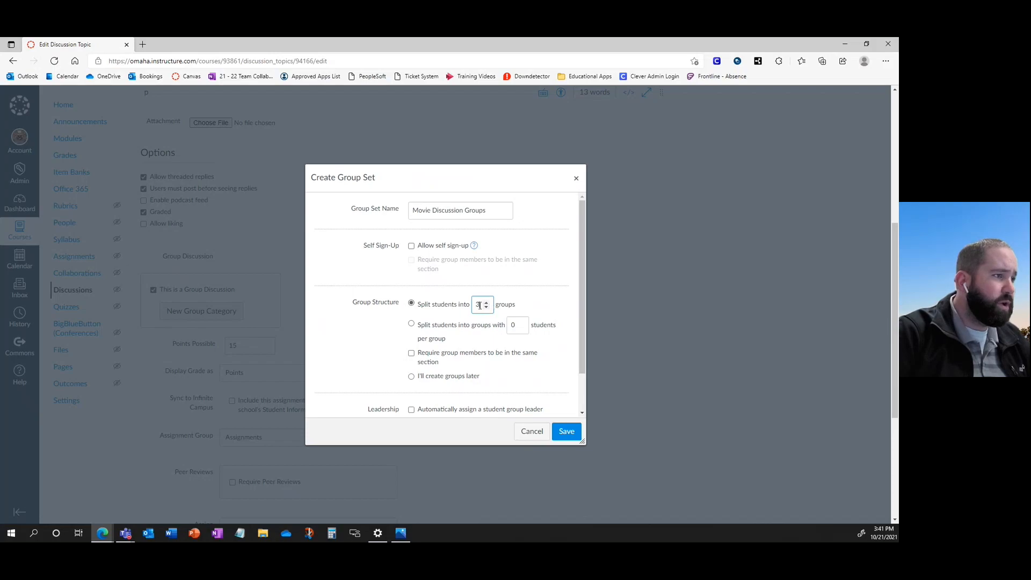
pyautogui.scroll(-1, 483, 352)
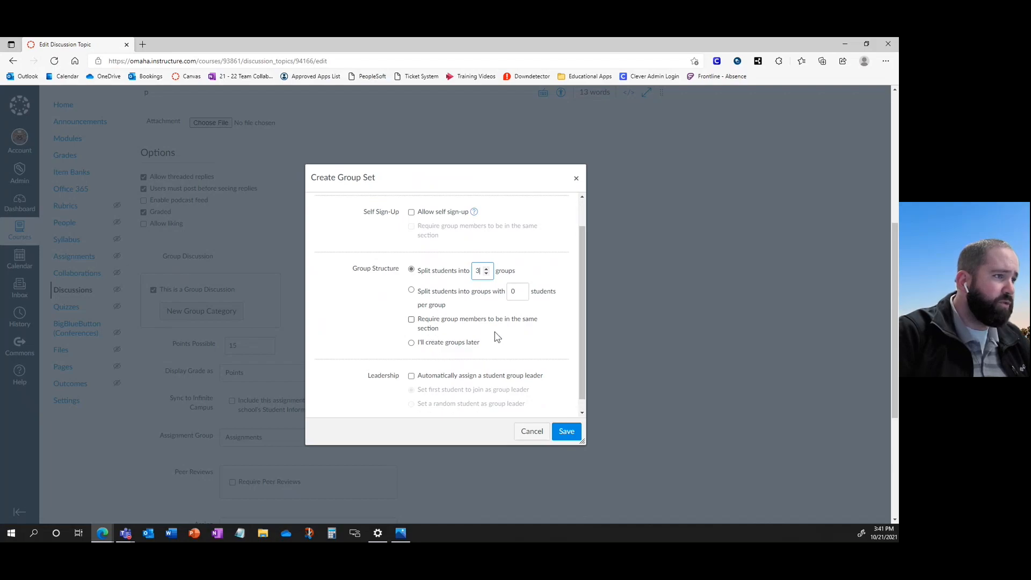
pyautogui.scroll(-1, 497, 337)
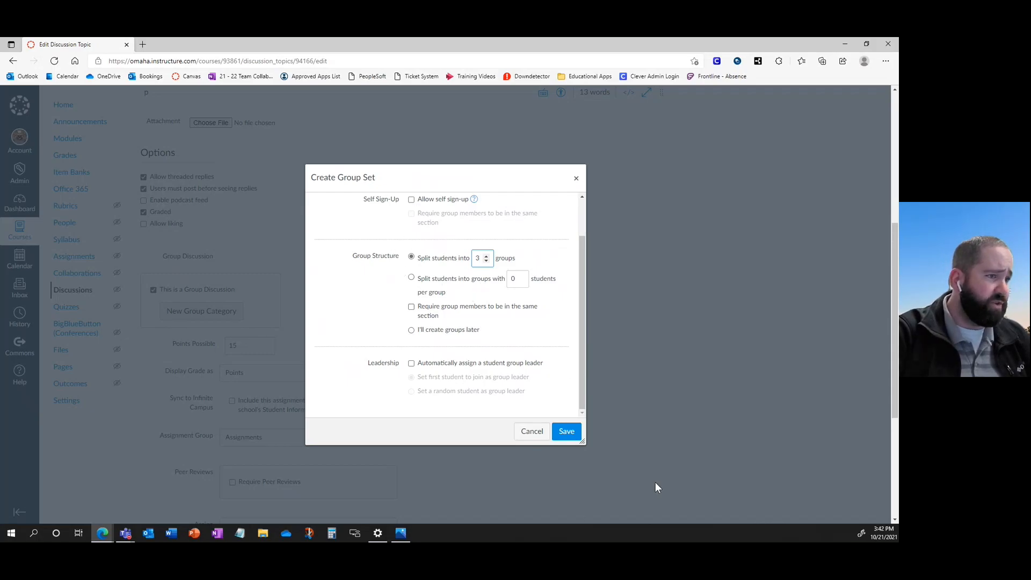
# Save the new Movie Discussion Groups set and save the Movie Discussion with its settings
pyautogui.click(566, 433)
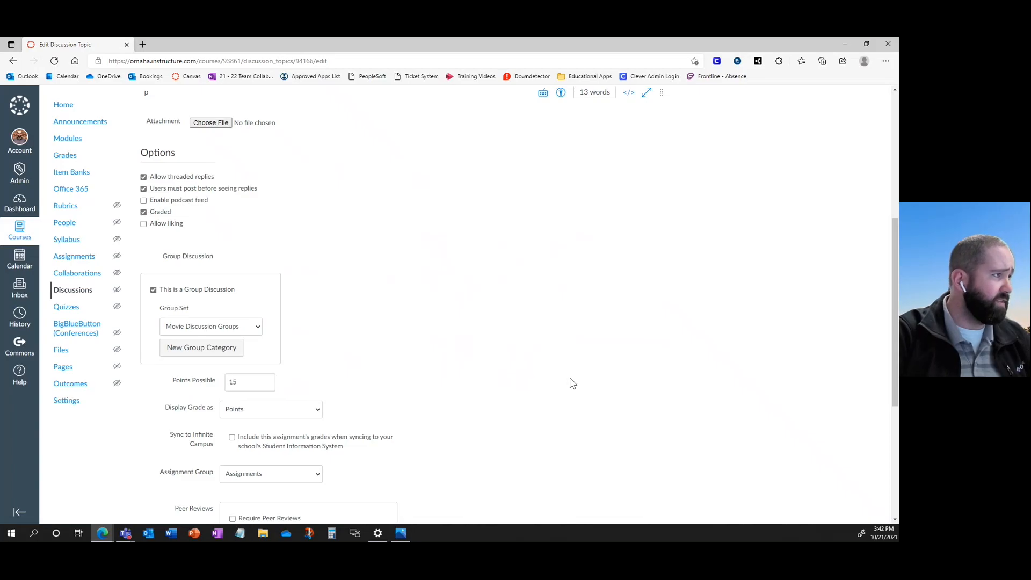
pyautogui.scroll(5, 571, 382)
pyautogui.scroll(1, 571, 382)
pyautogui.scroll(-10, 571, 383)
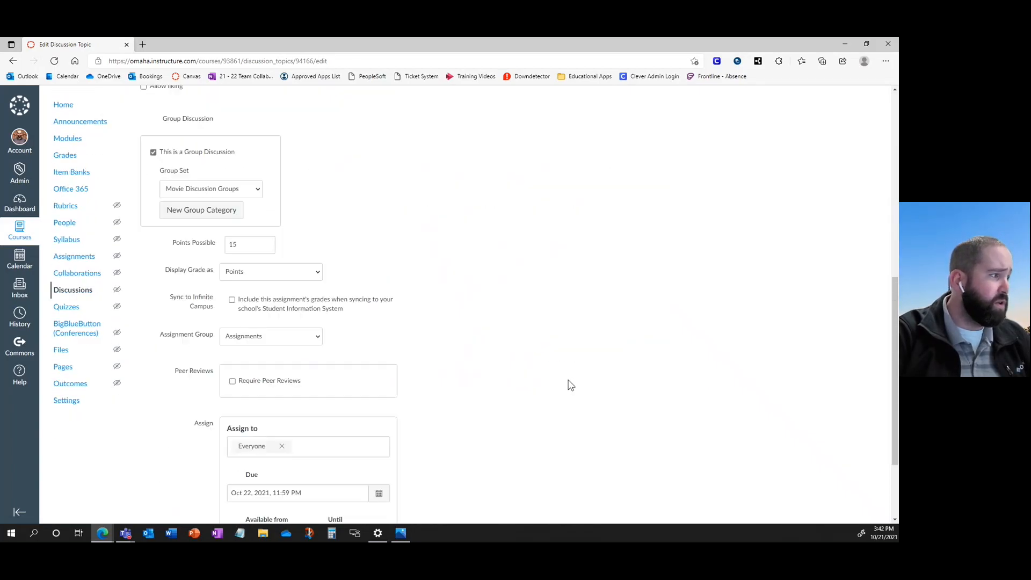
pyautogui.click(606, 494)
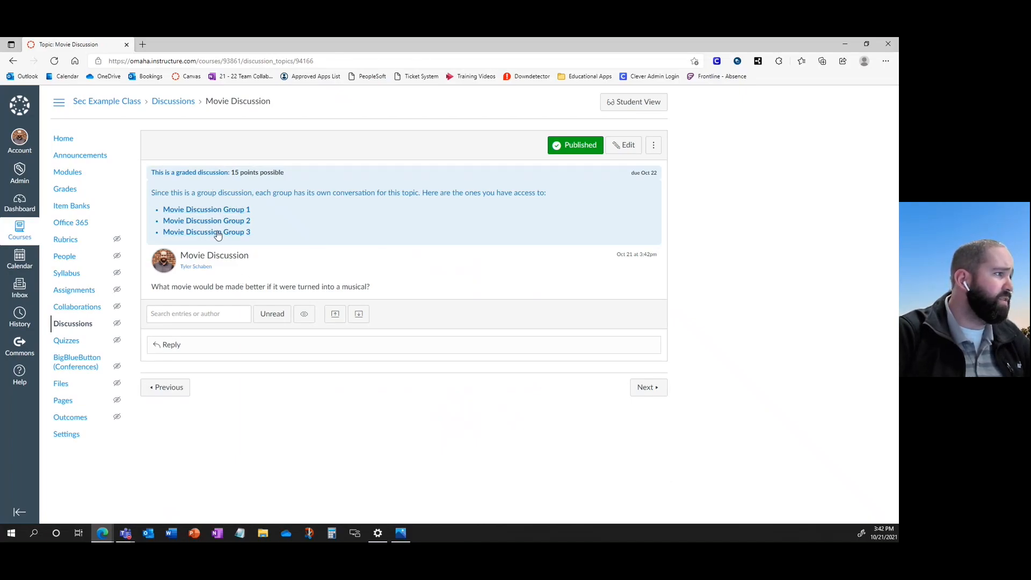
# Open the Movie Discussion Group 1 conversation and look at its management options
pyautogui.click(231, 212)
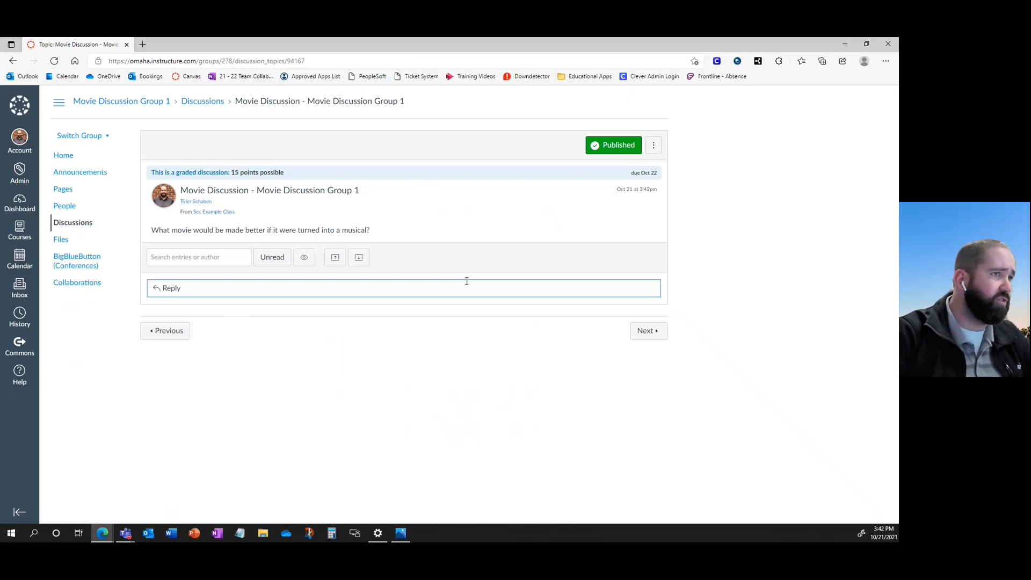
pyautogui.click(659, 150)
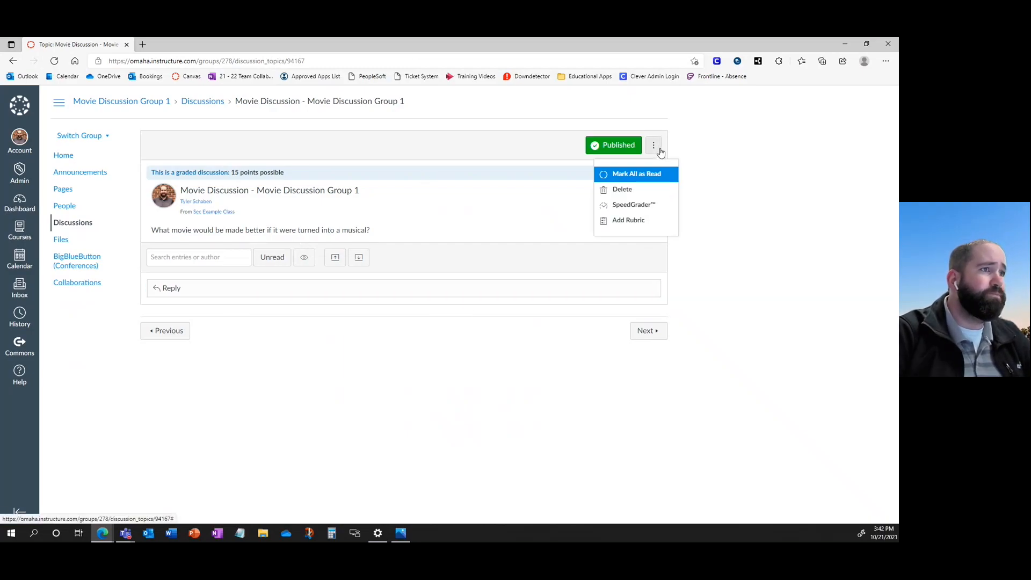
pyautogui.click(509, 234)
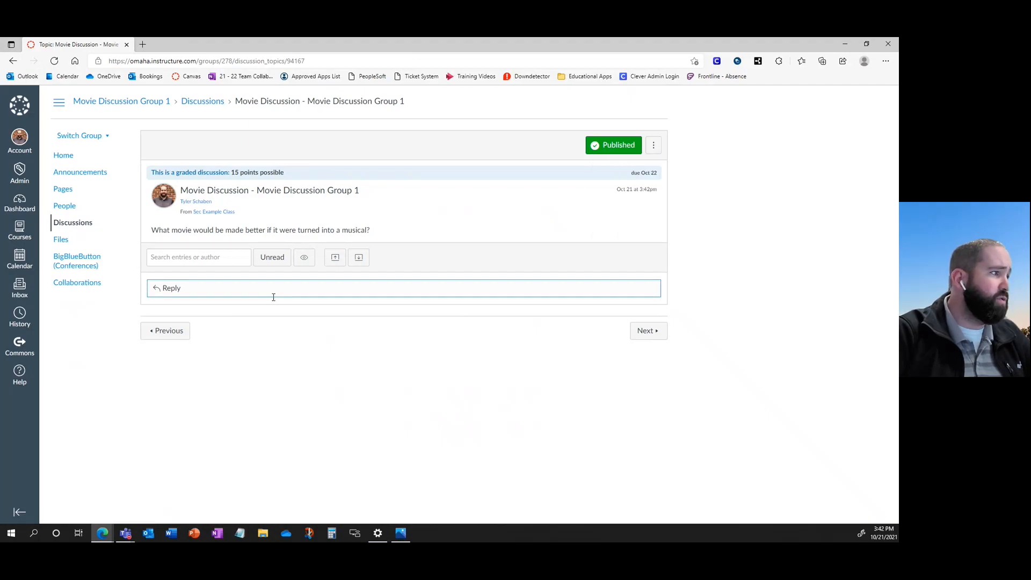
pyautogui.click(210, 293)
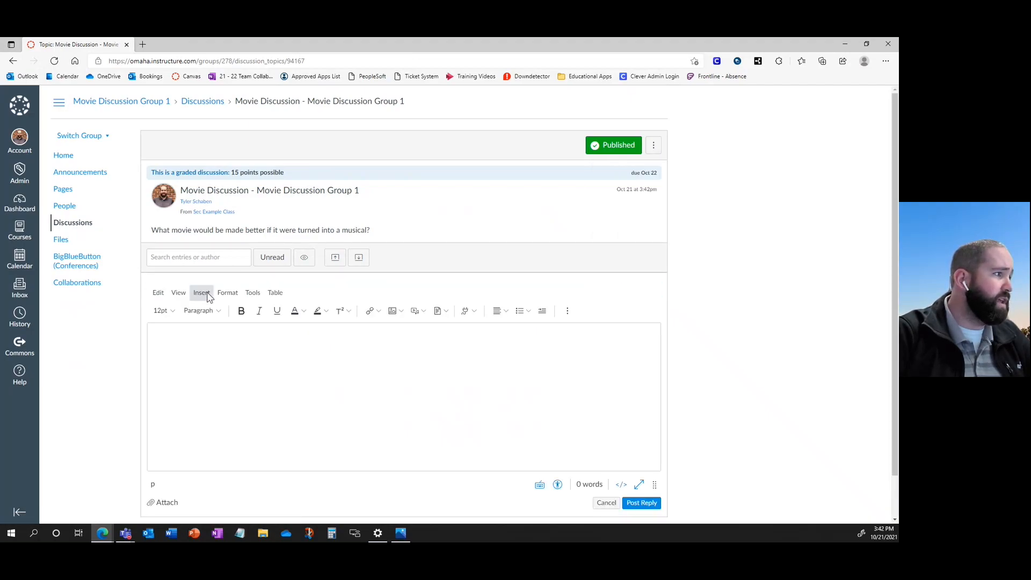
pyautogui.click(198, 342)
pyautogui.scroll(-1, 521, 355)
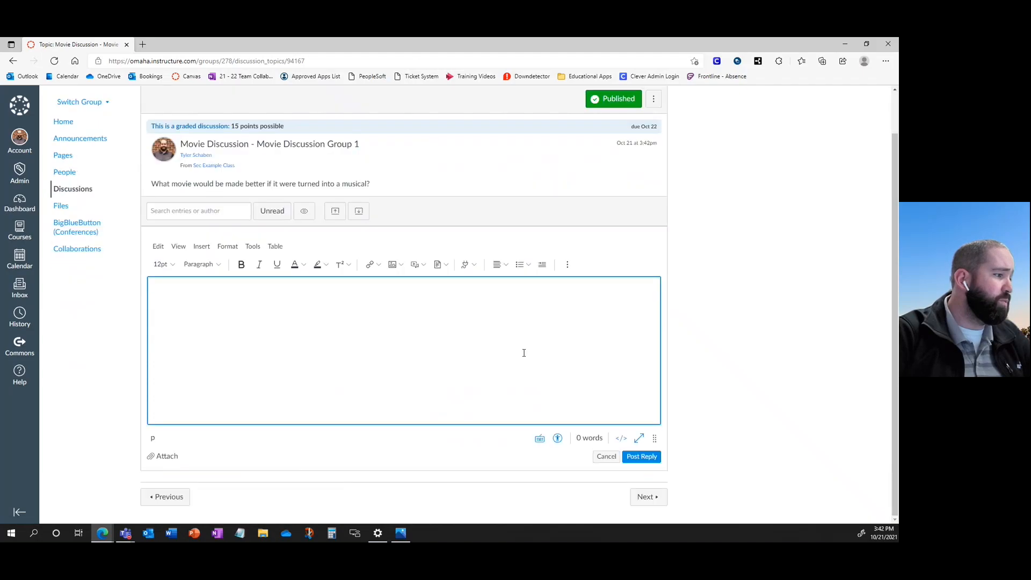
pyautogui.click(732, 289)
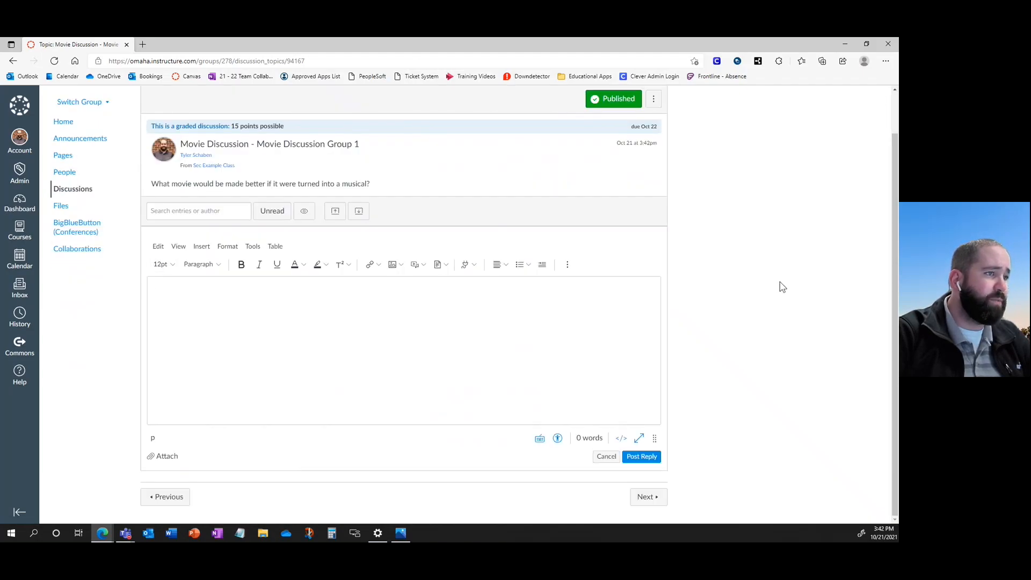
pyautogui.click(607, 456)
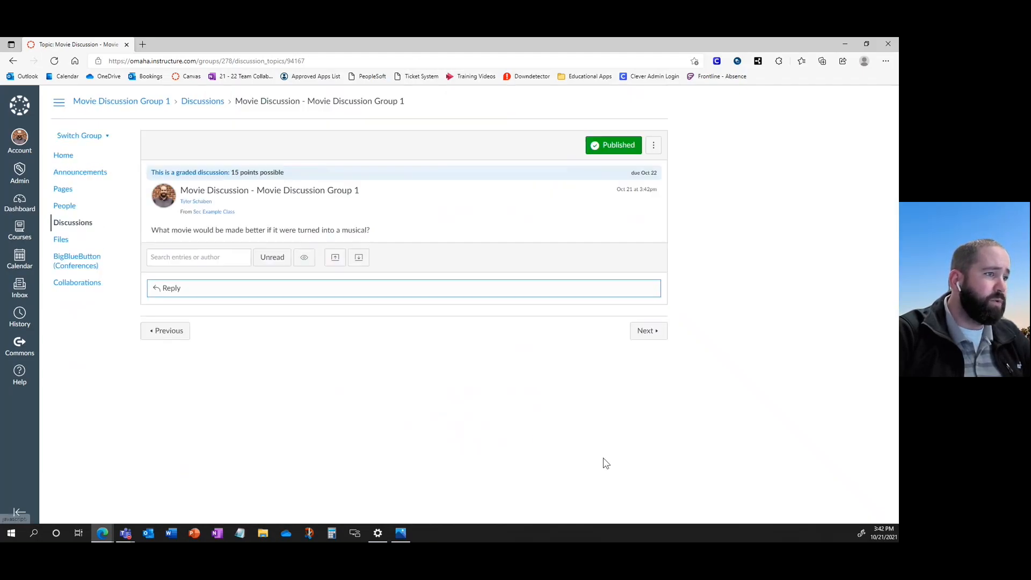
# Post the reply "I think Titanic would make a great musical!" to the Group 1 discussion
pyautogui.click(274, 289)
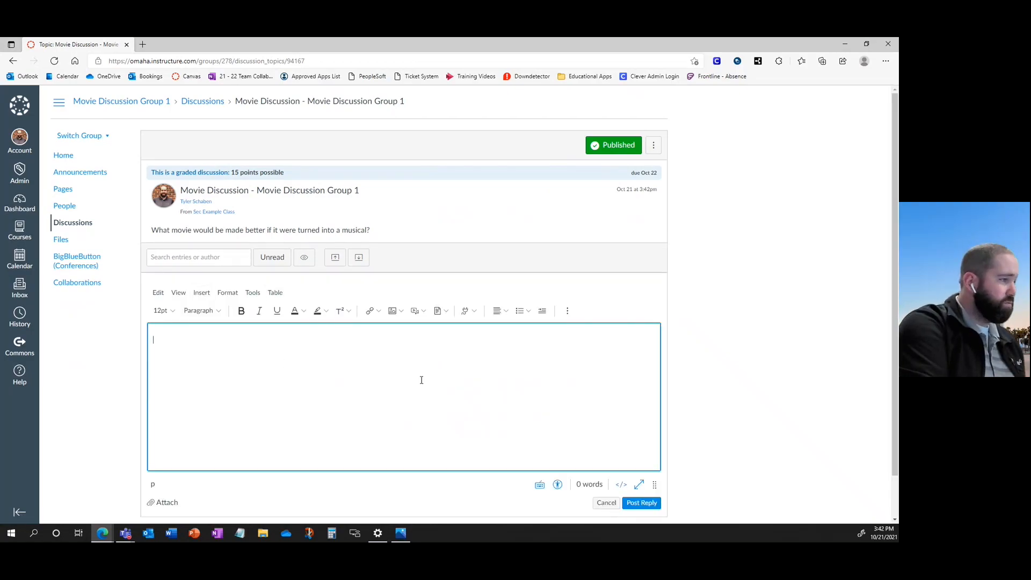
pyautogui.write('I think Titanic would make a great ')
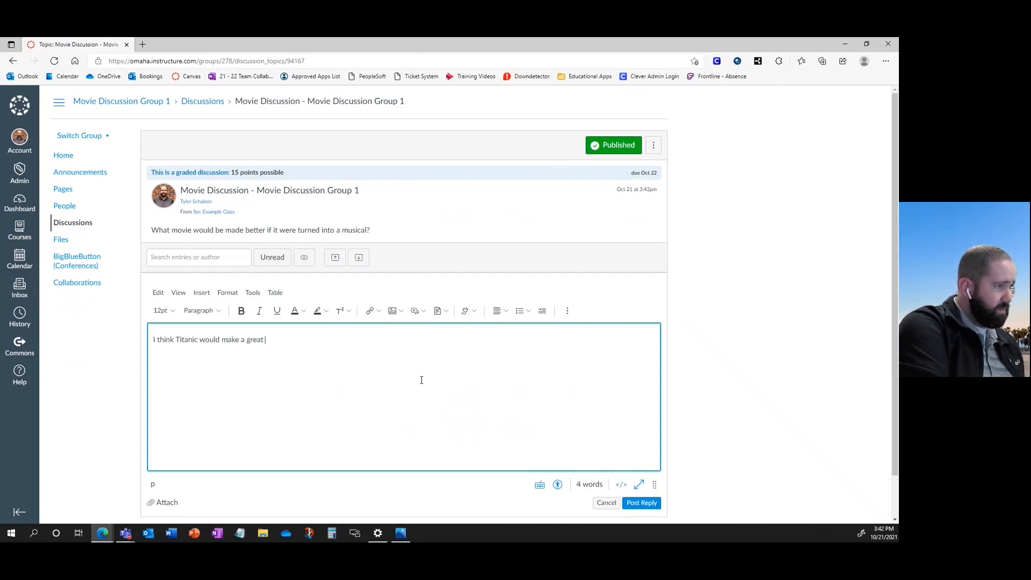
pyautogui.write('musical!')
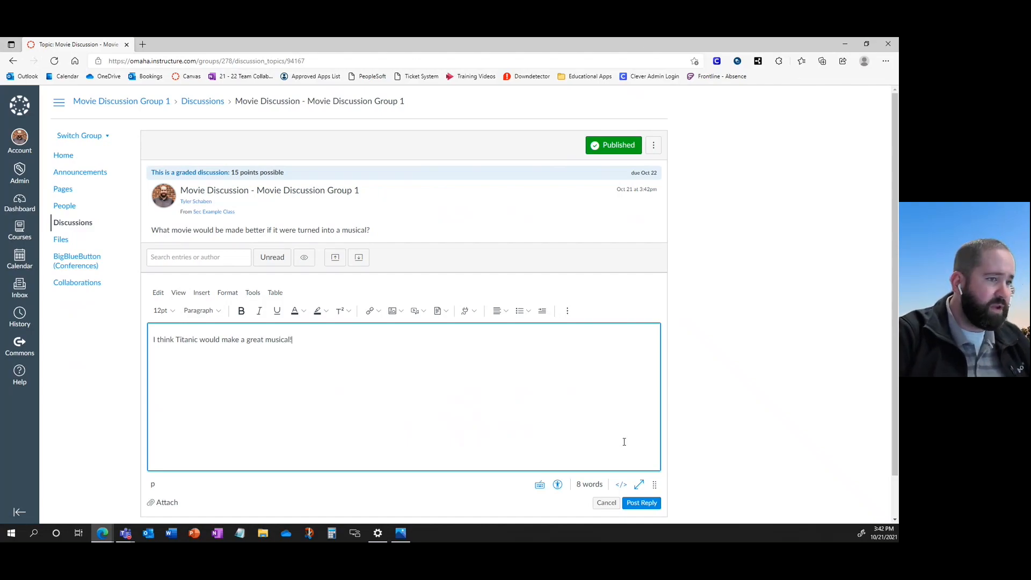
pyautogui.click(647, 504)
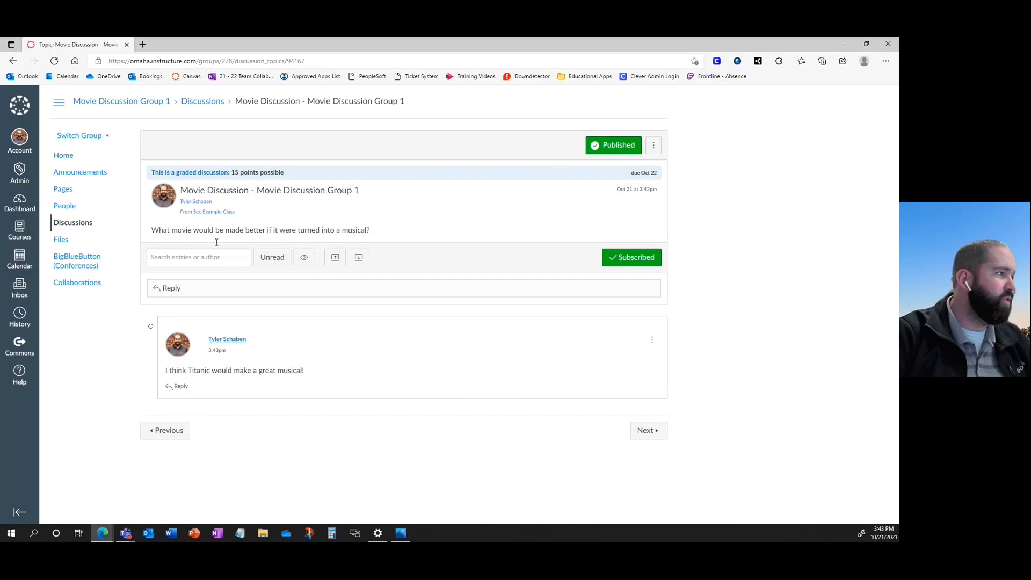
# Post a nested reply to the Titanic entry reading "Awesome opinion" followed by the author's first name and an exclamation mark
pyautogui.click(181, 387)
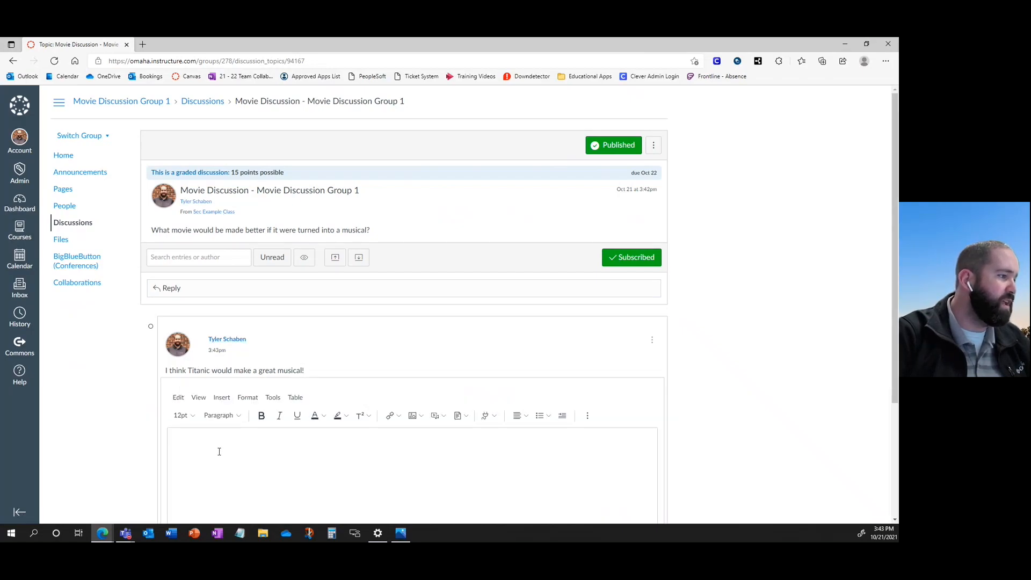
pyautogui.click(219, 451)
pyautogui.write('Awesome op')
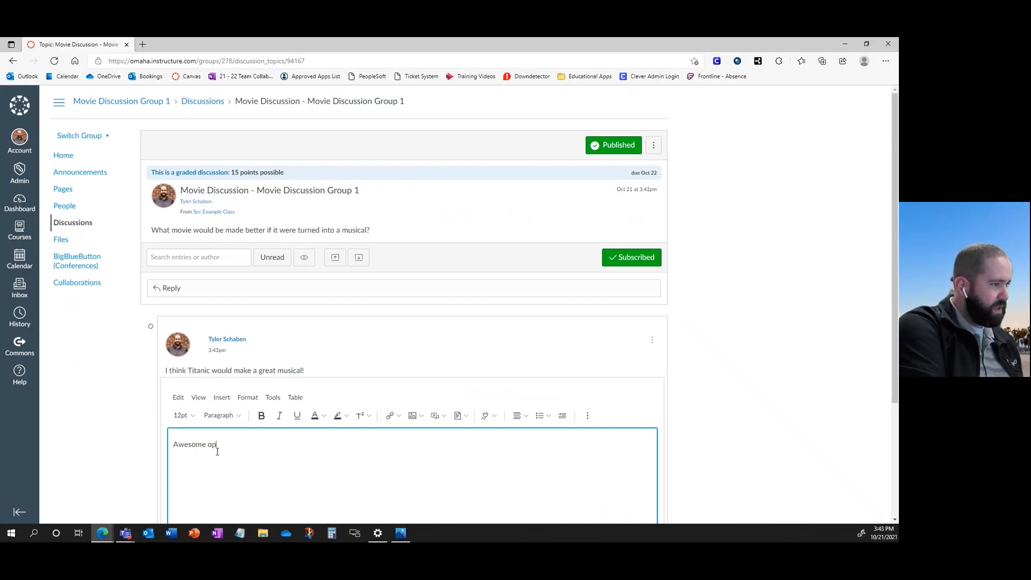
pyautogui.write('inion Tylr')
pyautogui.write('r!')
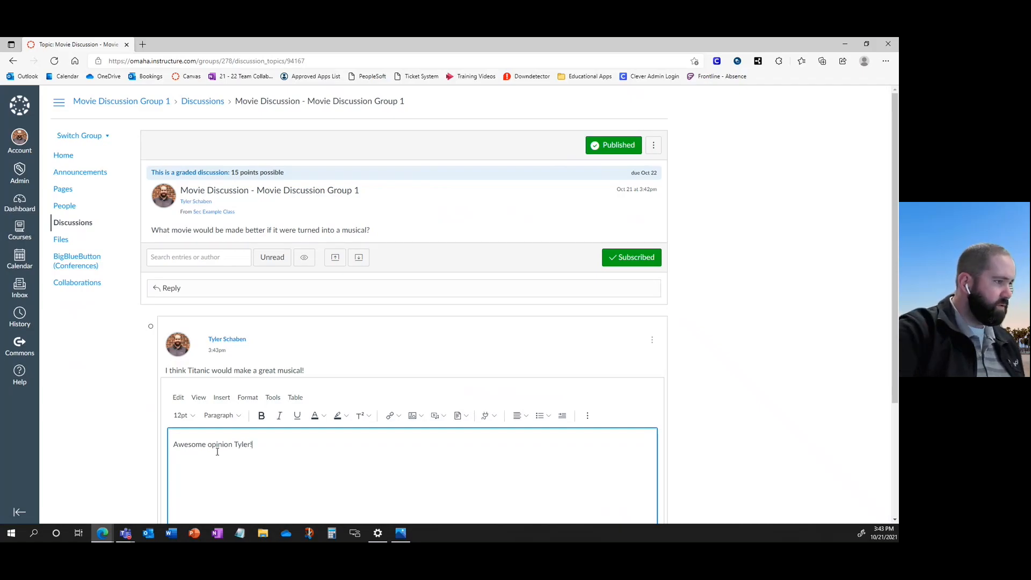
pyautogui.scroll(-2, 735, 241)
pyautogui.click(650, 476)
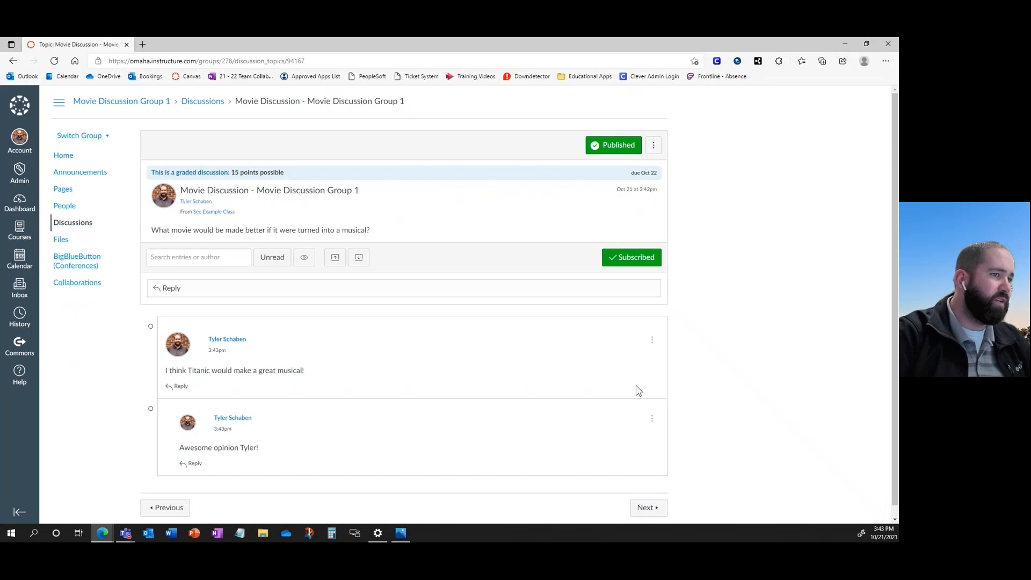
# Look at the management options available for the Titanic entry
pyautogui.click(652, 340)
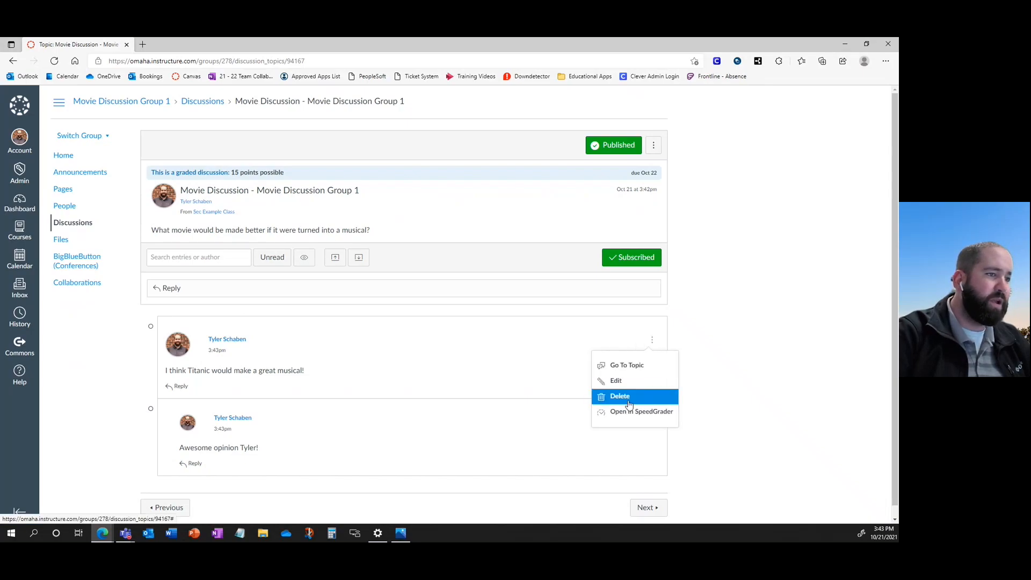
pyautogui.click(774, 388)
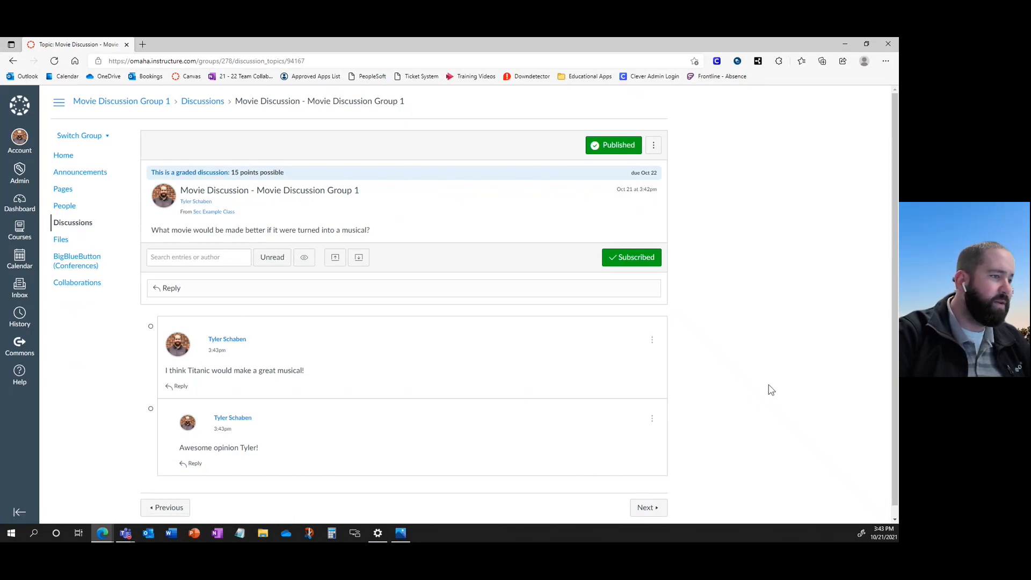
pyautogui.scroll(-1, 230, 467)
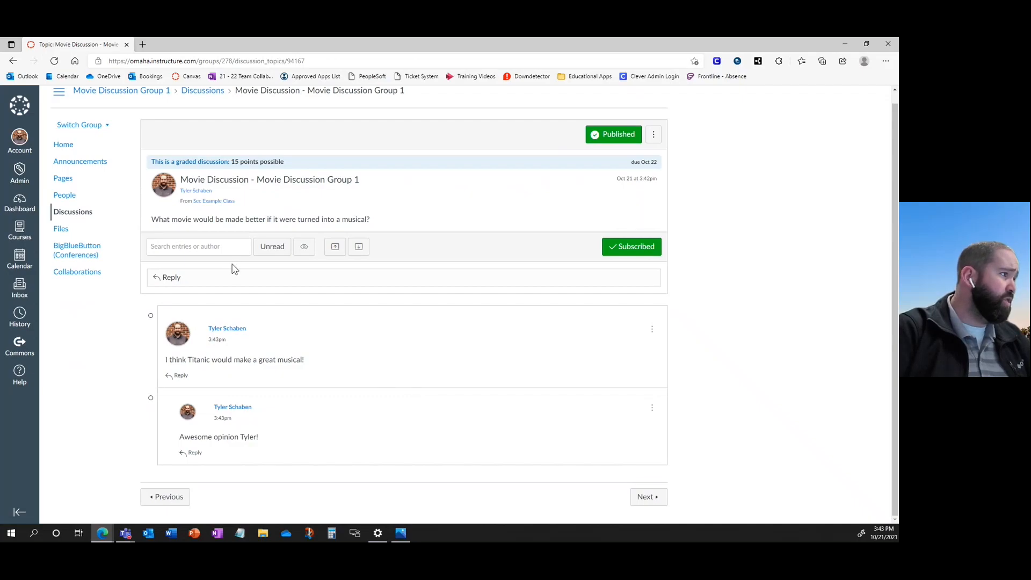
# Visit the Movie Discussion Group 2 home page, then return to Group 1's and expand its recent discussion activity
pyautogui.click(98, 126)
pyautogui.click(95, 167)
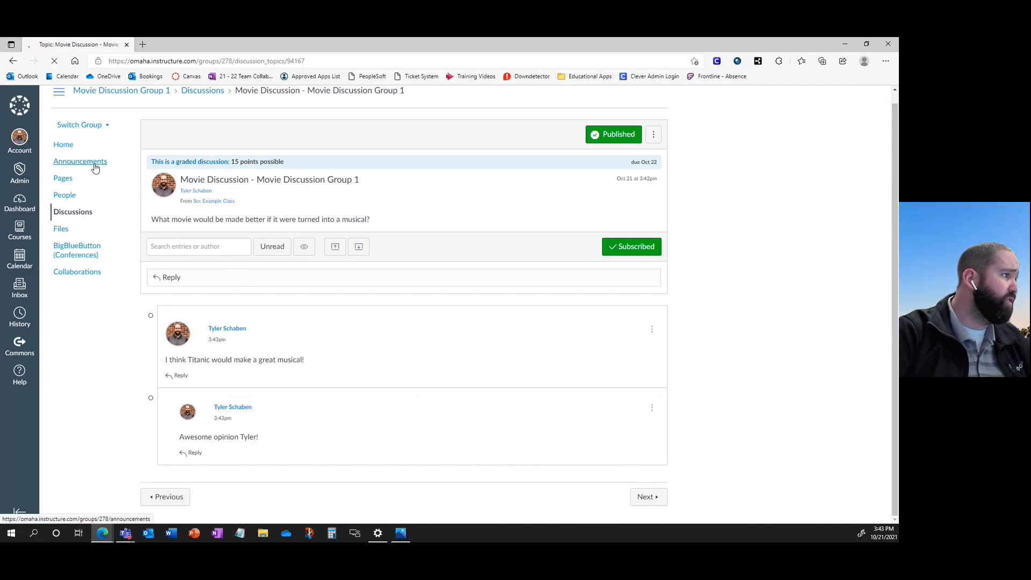
pyautogui.click(93, 136)
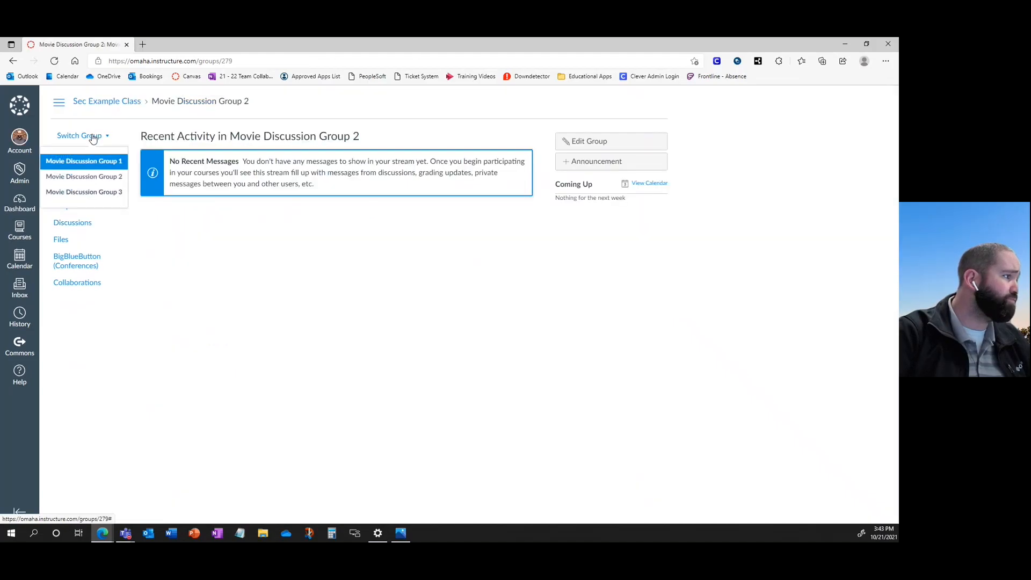
pyautogui.click(268, 312)
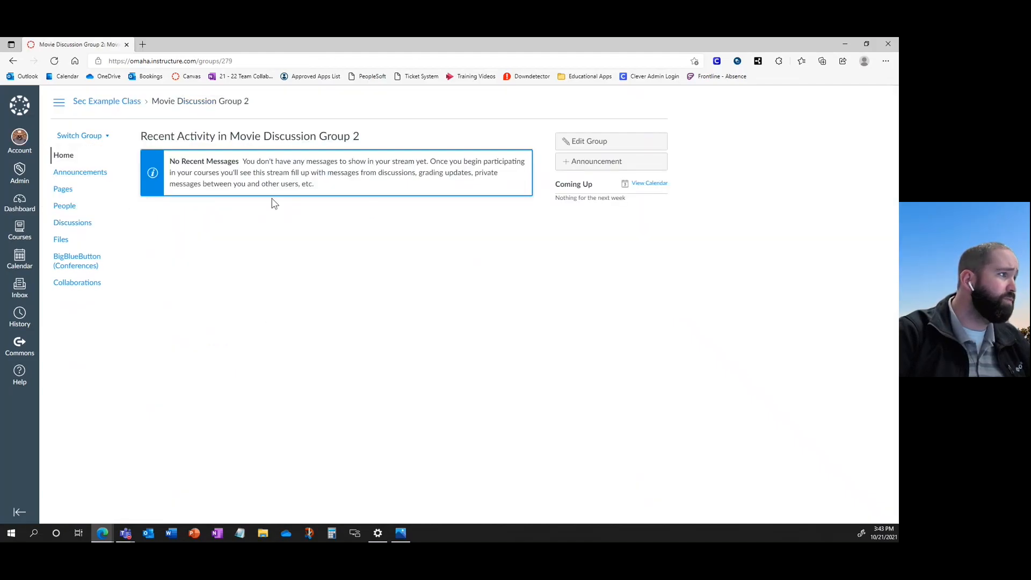
pyautogui.click(104, 137)
pyautogui.click(106, 168)
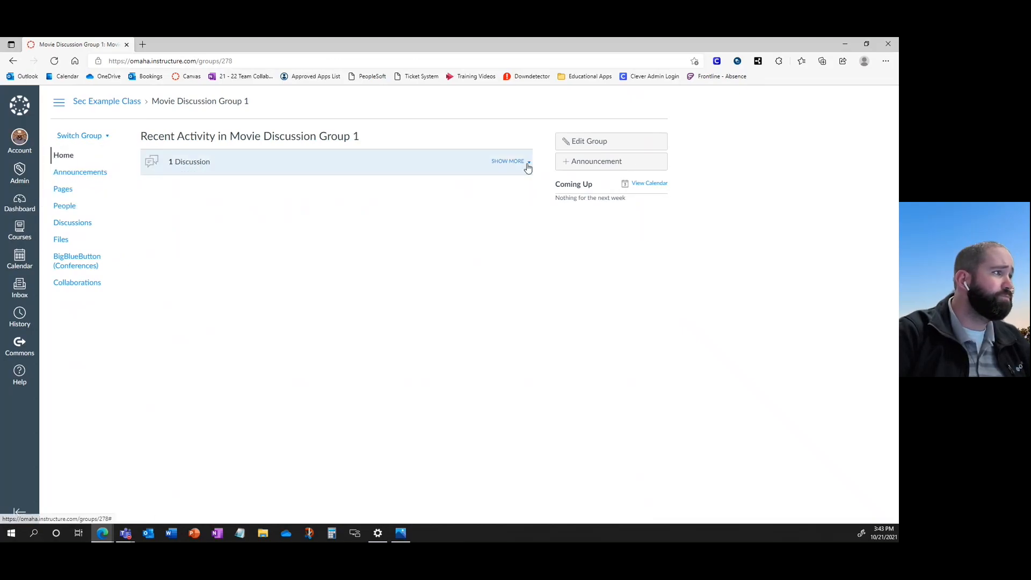
pyautogui.click(528, 166)
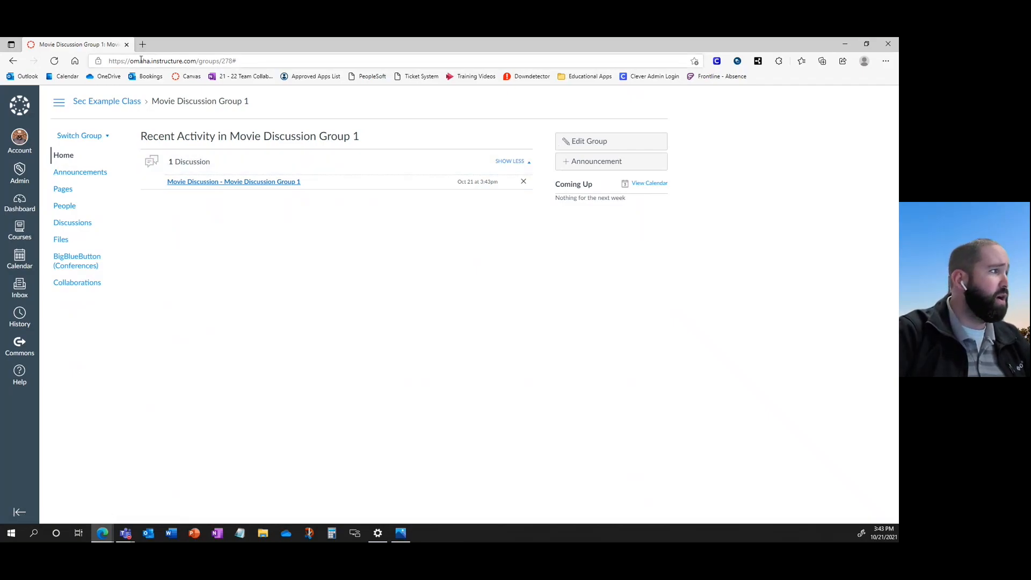
# Open Movie Discussion Group 1's name for editing and save the group
pyautogui.click(581, 142)
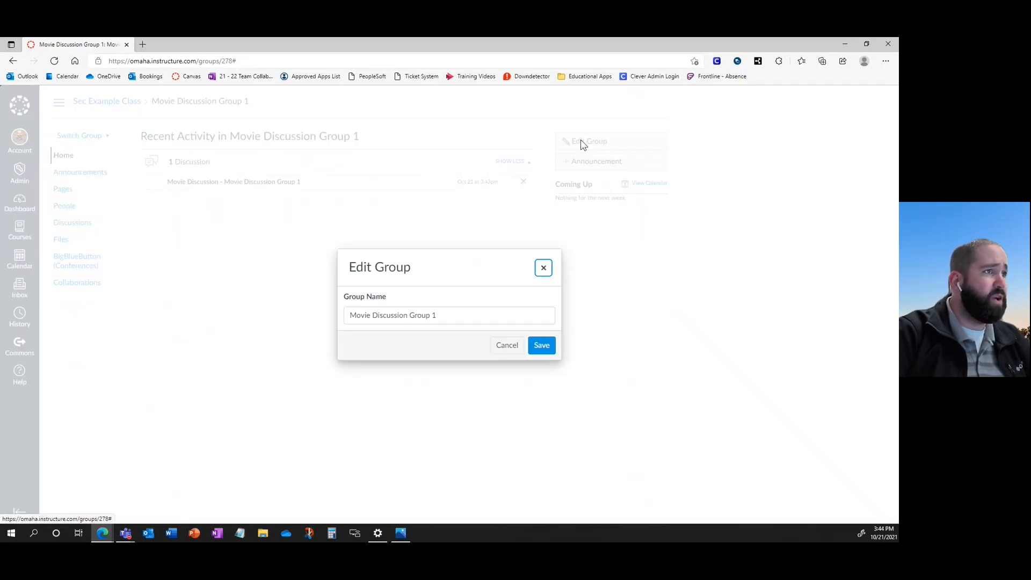
pyautogui.click(487, 321)
pyautogui.moveTo(486, 320); pyautogui.dragTo(290, 302)
pyautogui.click(290, 301)
pyautogui.click(544, 346)
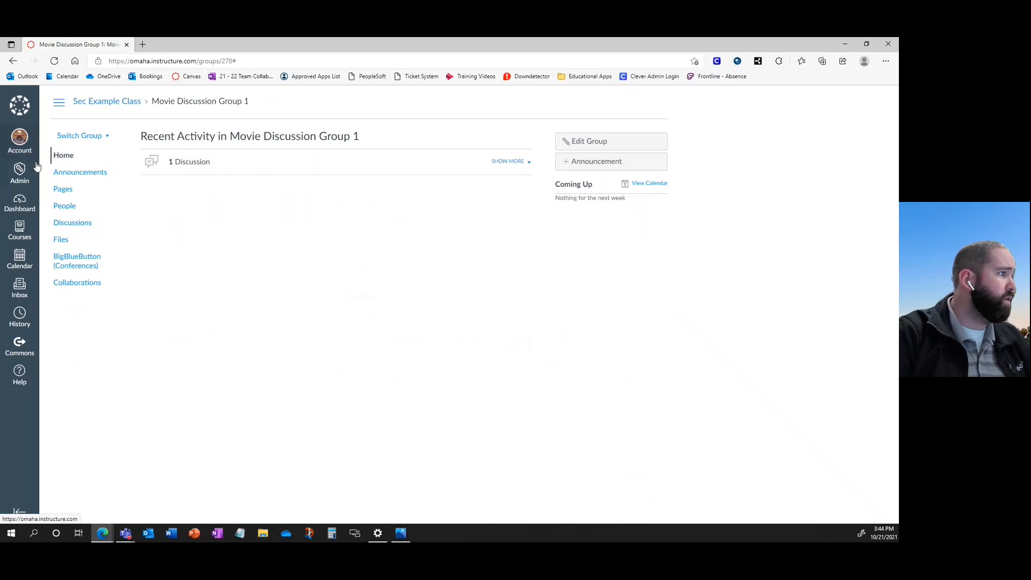
# Return from the group area to the Sec Example Class course home page
pyautogui.click(64, 138)
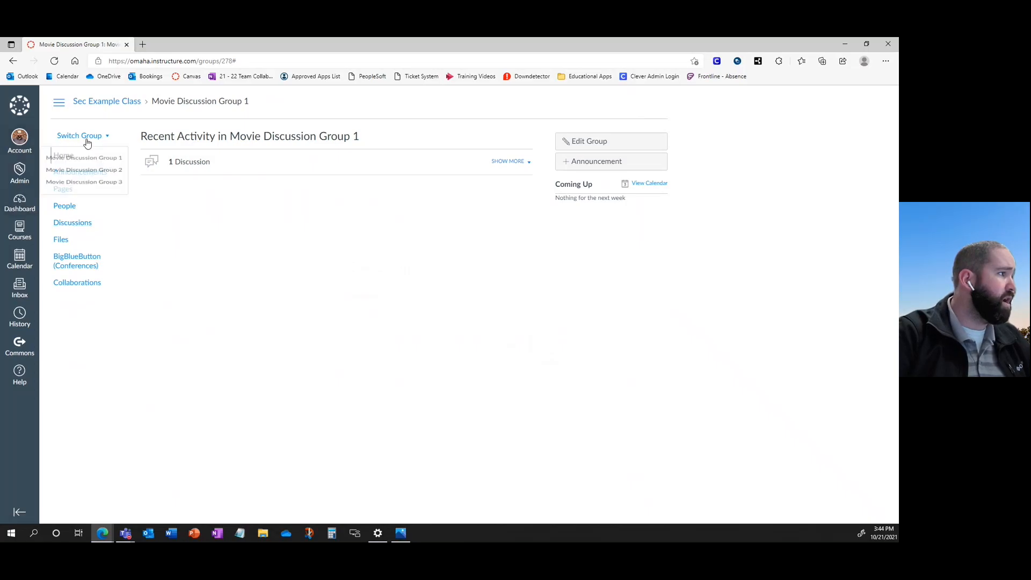
pyautogui.click(109, 104)
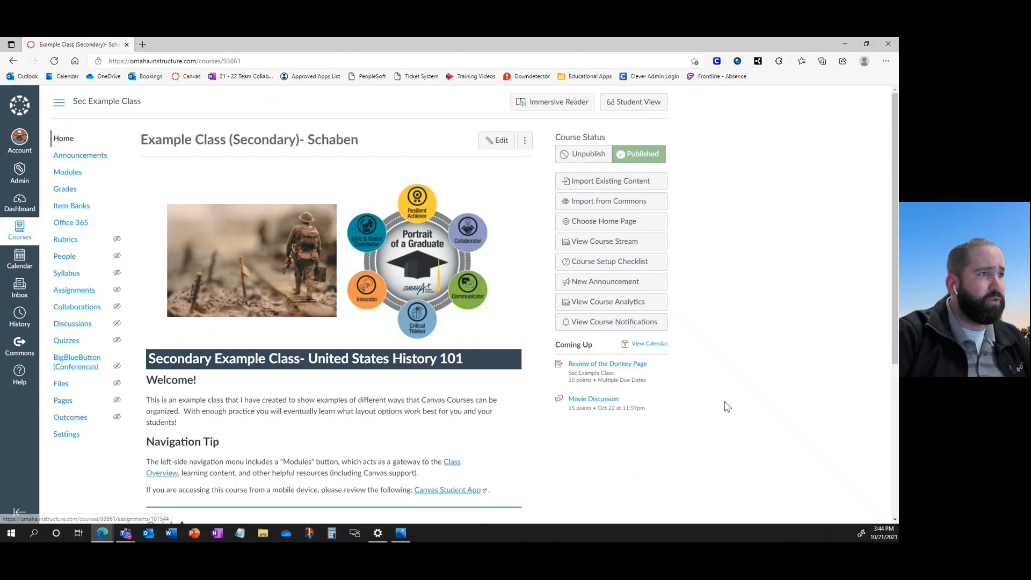
pyautogui.click(80, 441)
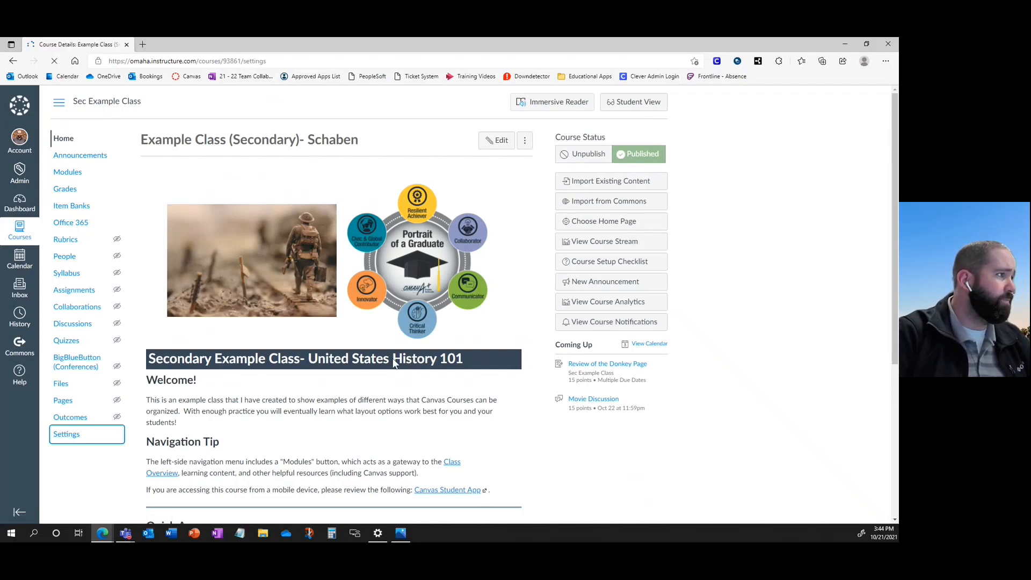
pyautogui.click(64, 139)
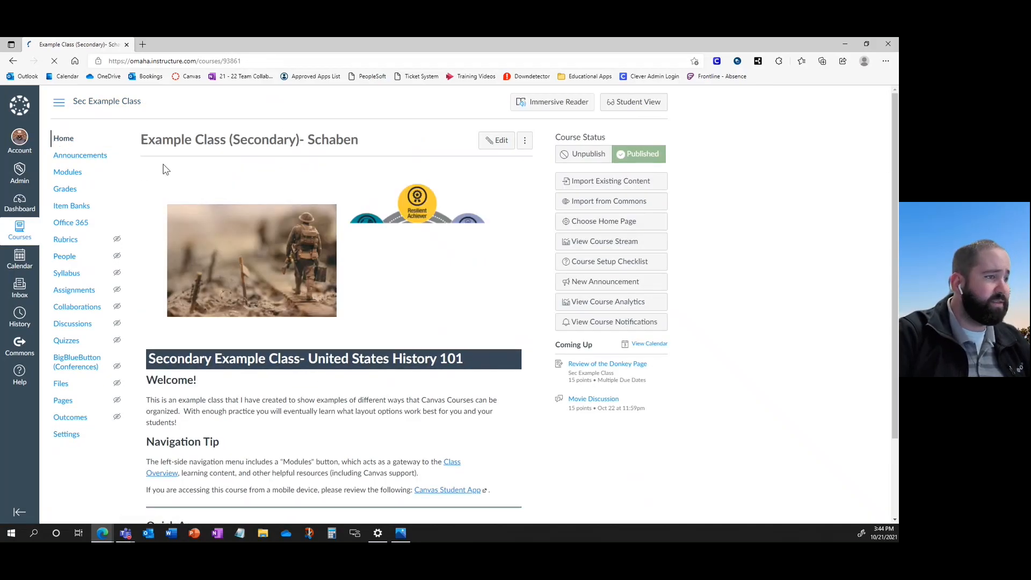
# Open the course modules and locate Movie Discussion in the Week 2: The War of 1812 module
pyautogui.click(68, 434)
pyautogui.click(62, 175)
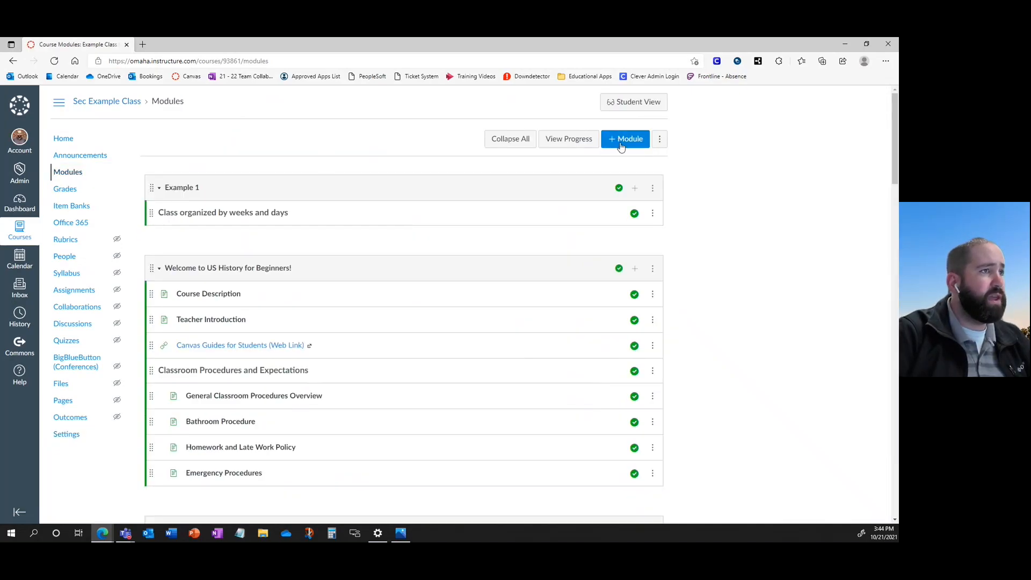
pyautogui.scroll(-8, 532, 219)
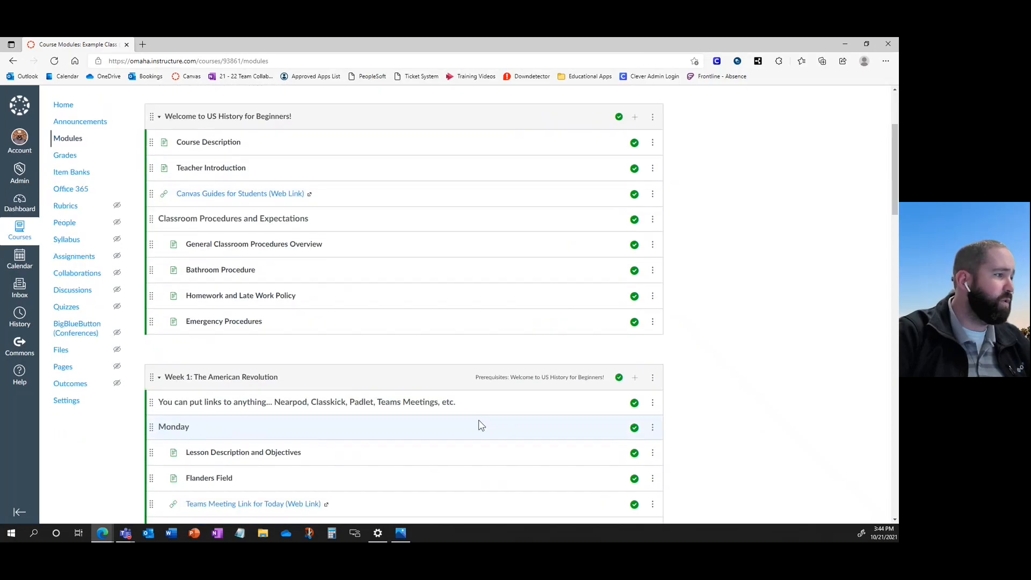
pyautogui.scroll(-15, 532, 449)
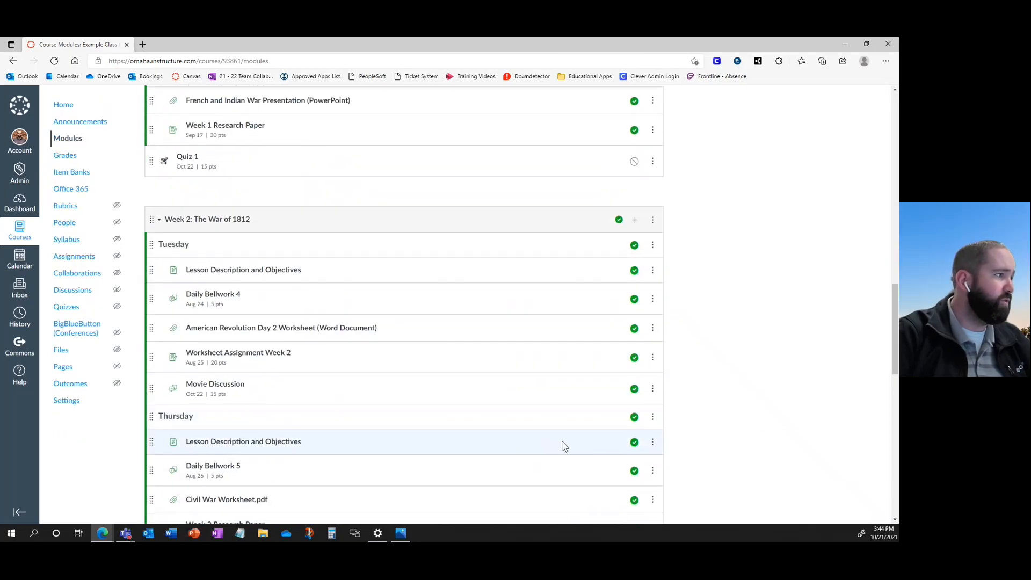
# Add a new quiz named Movie Discussion Quiz, using the New Quizzes engine, to the Week 2: The War of 1812 module
pyautogui.scroll(2, 514, 255)
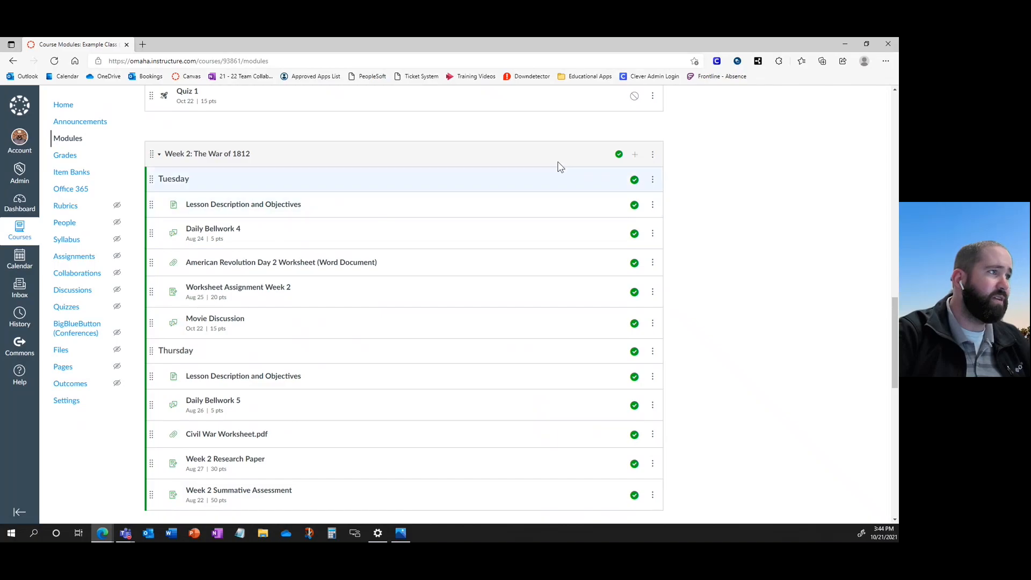
pyautogui.click(635, 157)
pyautogui.click(344, 230)
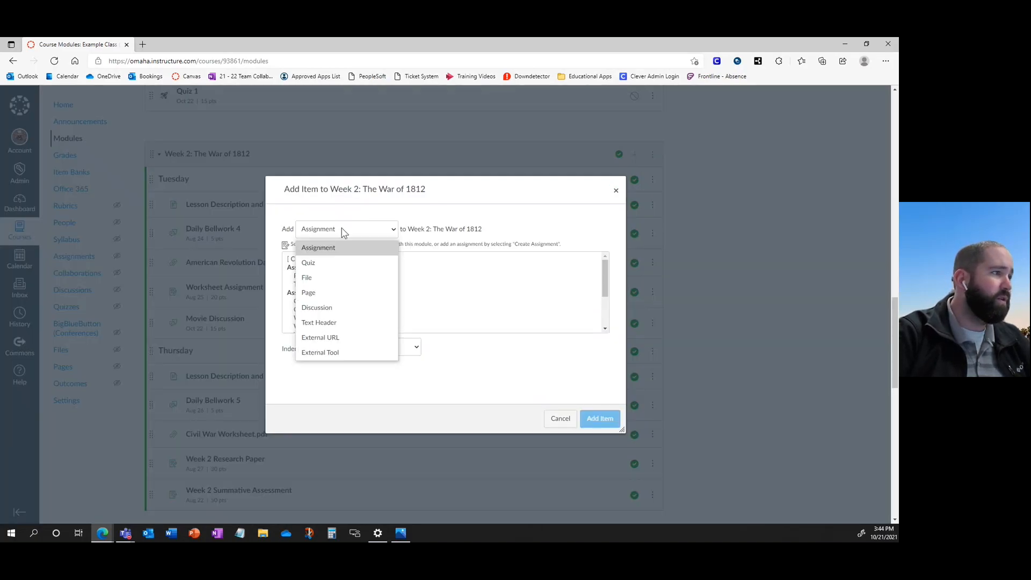
pyautogui.click(327, 260)
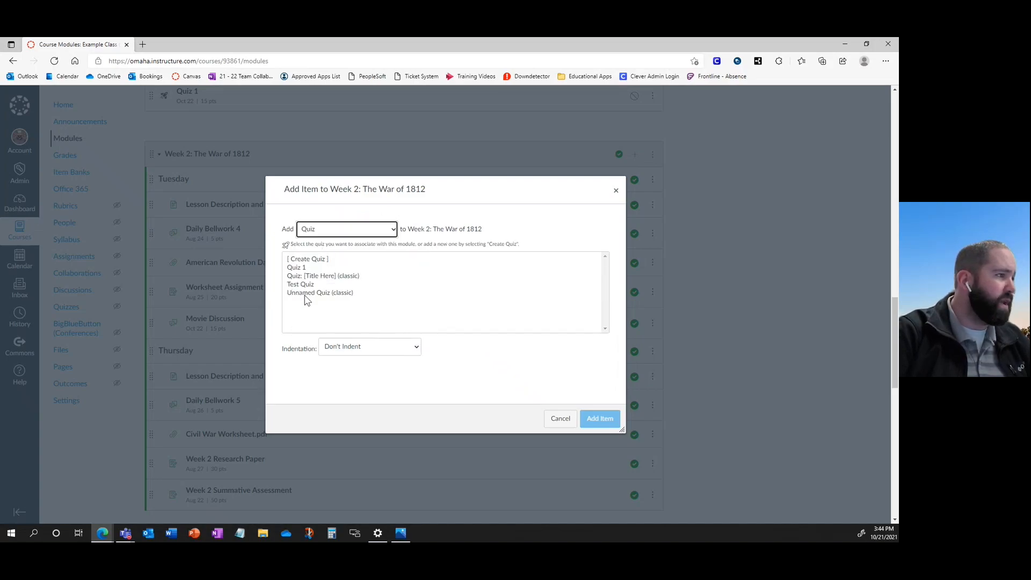
pyautogui.click(318, 260)
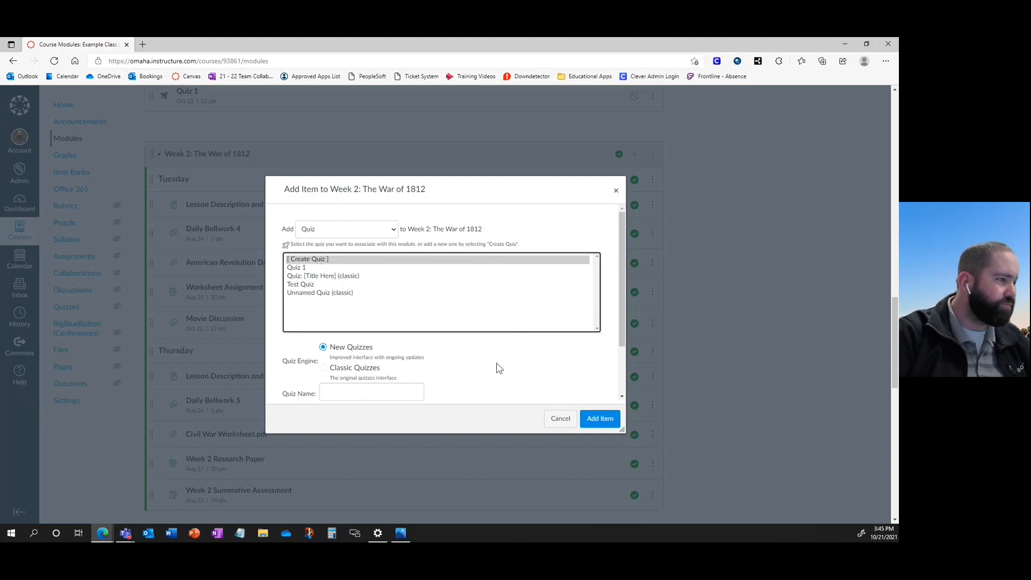
pyautogui.scroll(-2, 486, 365)
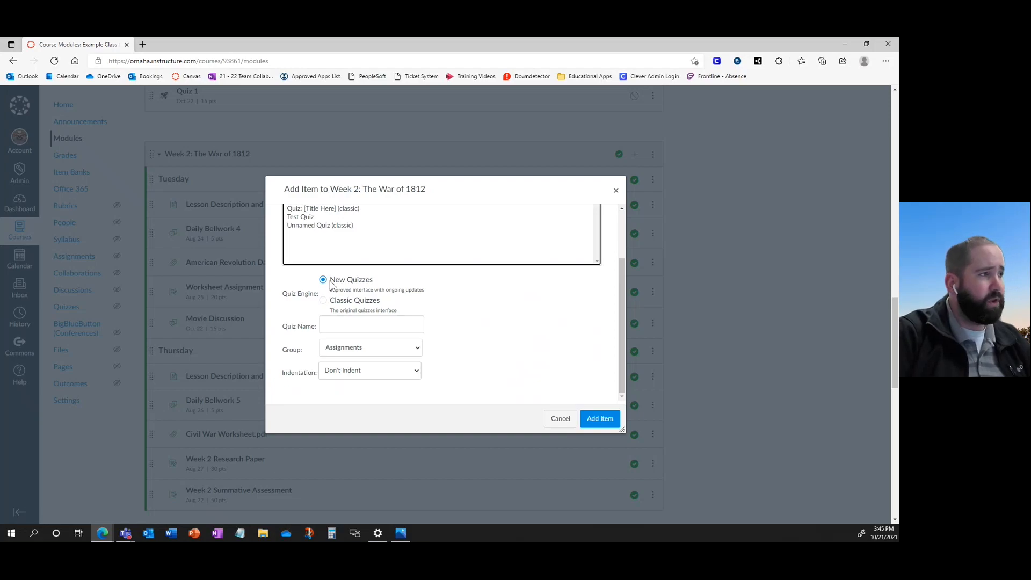
pyautogui.click(349, 324)
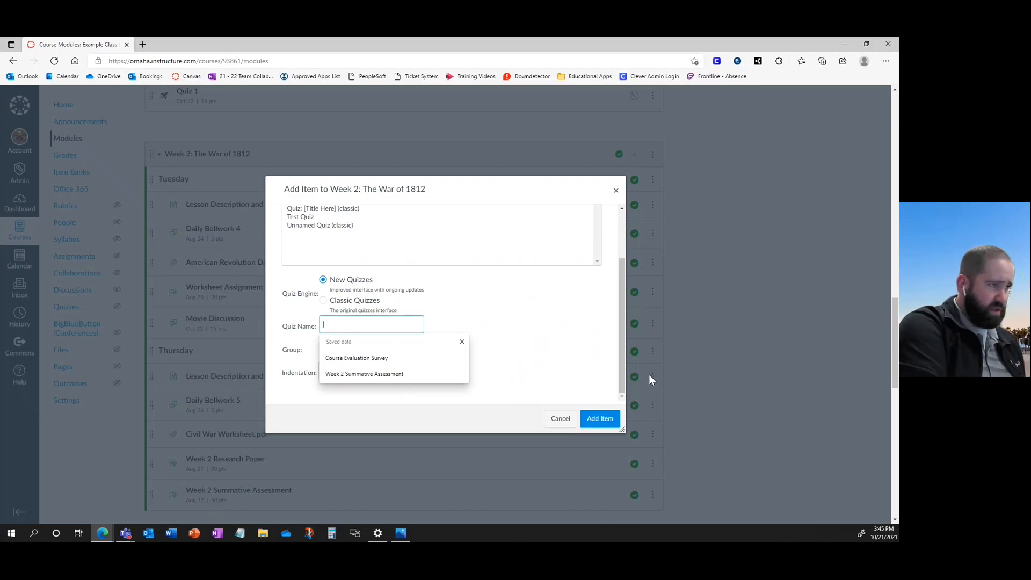
pyautogui.write('Movie Discussion Quiz')
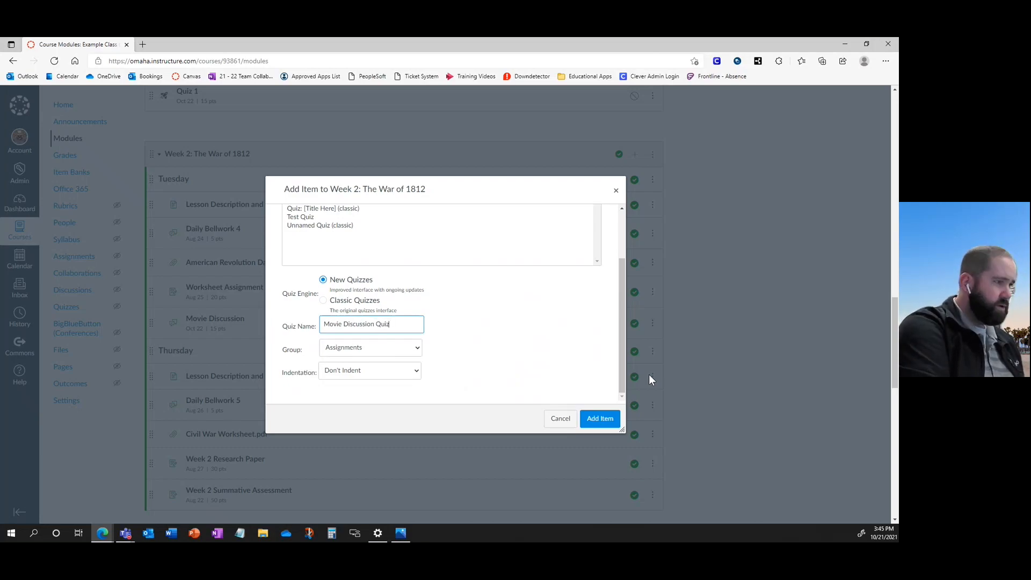
pyautogui.click(609, 424)
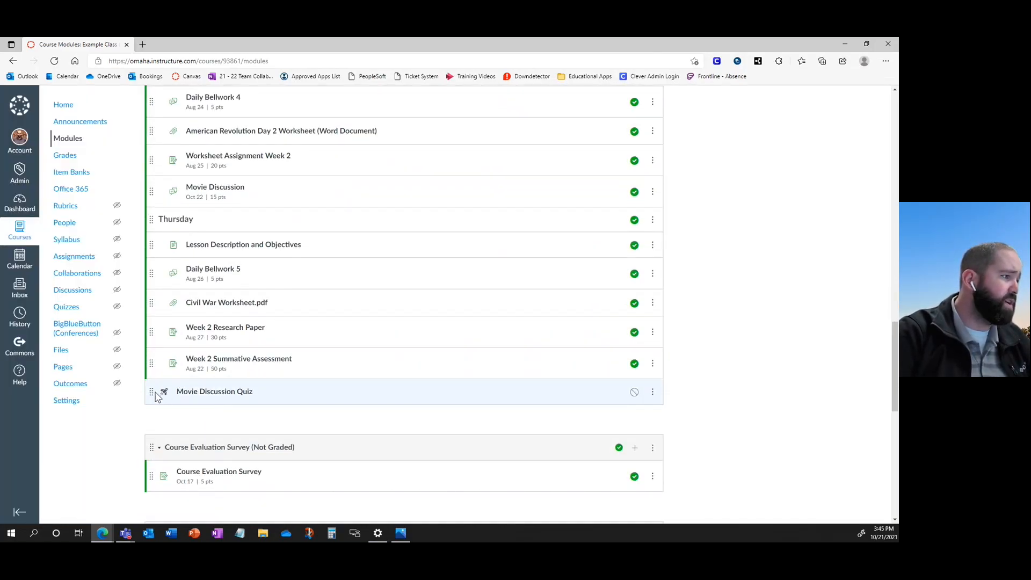
# Move Movie Discussion Quiz directly below Movie Discussion in the Week 2 module and open the quiz's details for editing
pyautogui.moveTo(152, 392); pyautogui.dragTo(155, 219)
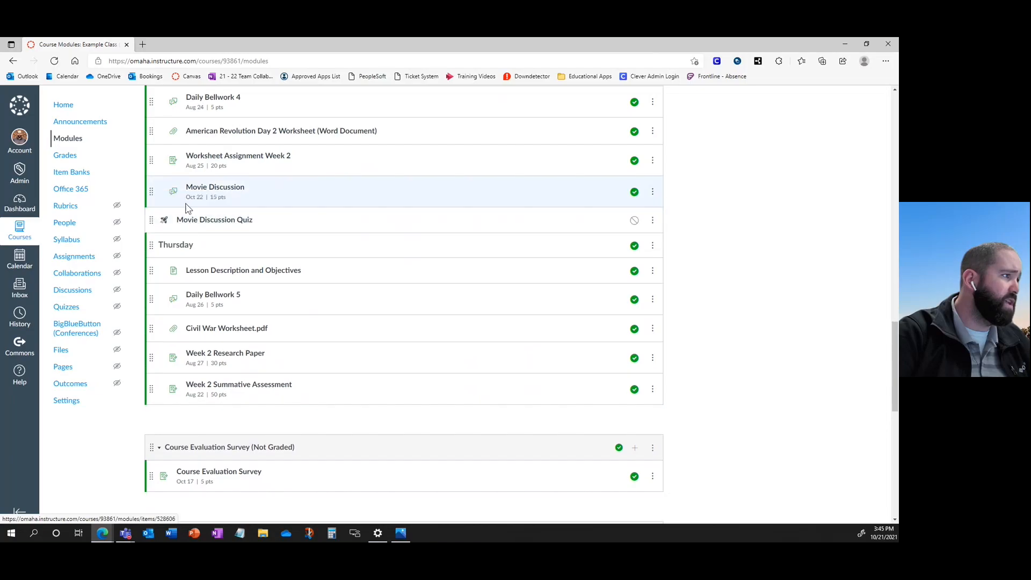
pyautogui.scroll(1, 755, 337)
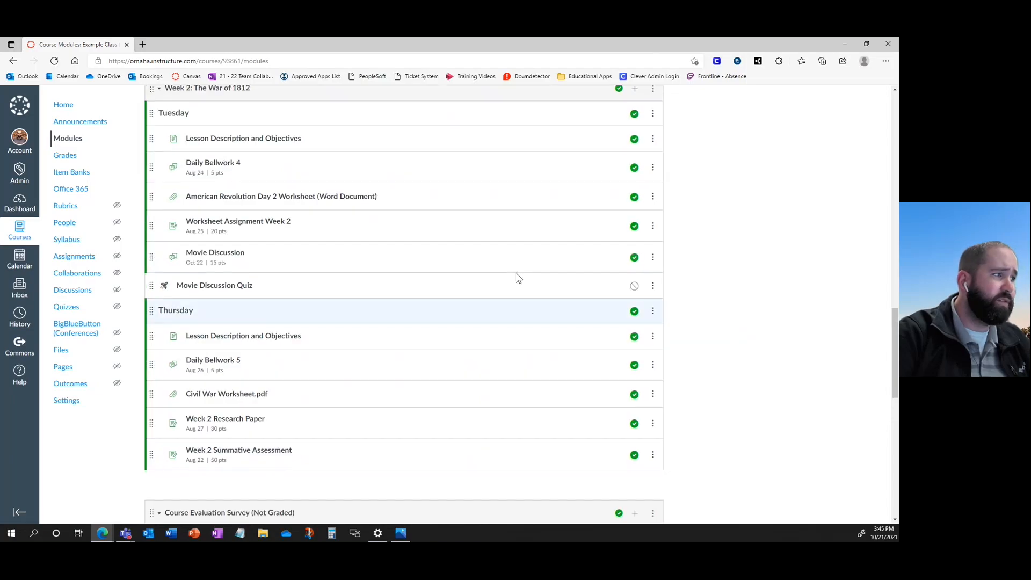
pyautogui.click(653, 287)
pyautogui.click(626, 310)
pyautogui.click(247, 285)
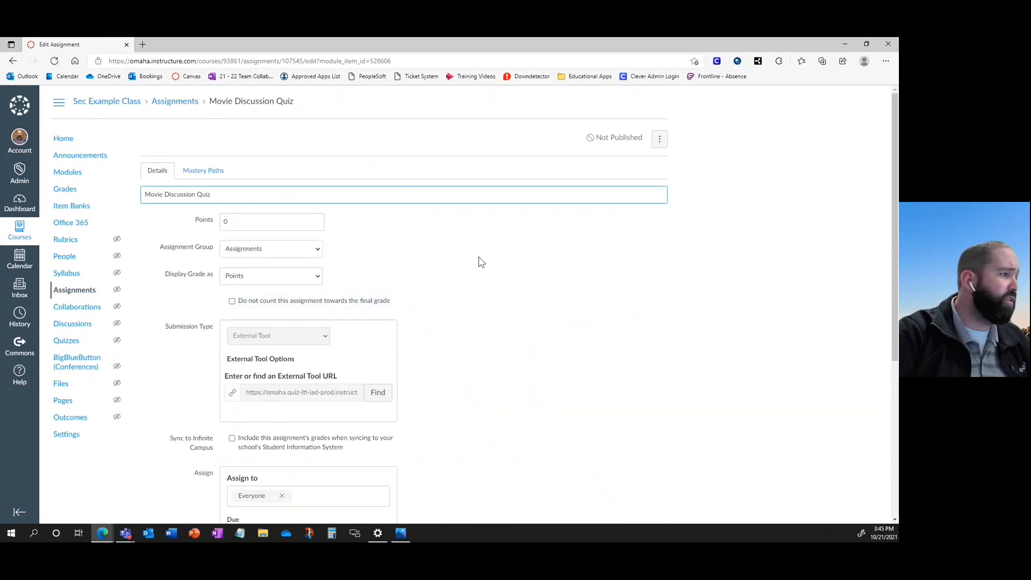
# Set the due date of Movie Discussion Quiz to Oct 22, 2021 for everyone
pyautogui.scroll(-4, 500, 279)
pyautogui.scroll(4, 510, 290)
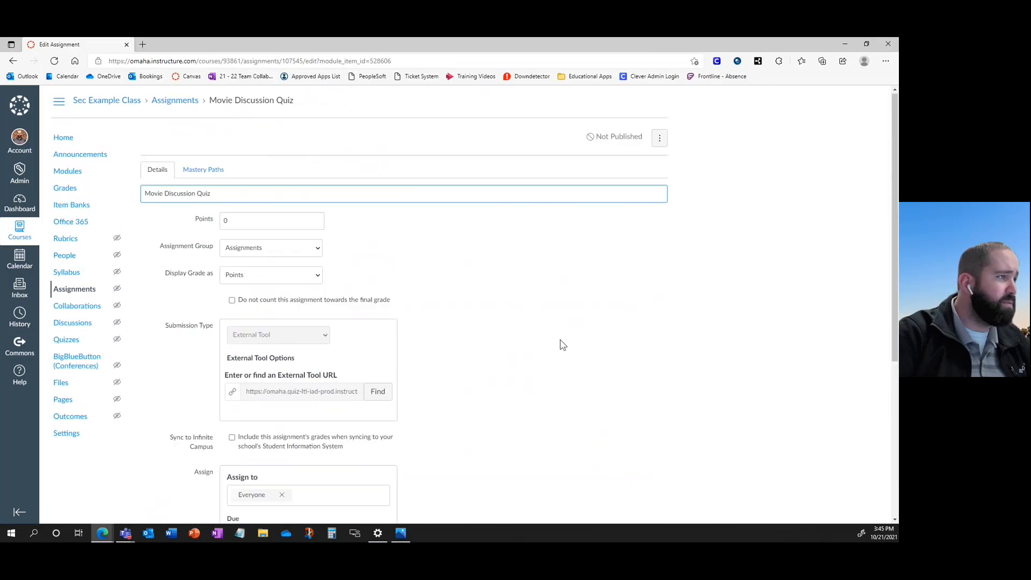
pyautogui.scroll(-1, 580, 361)
pyautogui.doubleClick(247, 159)
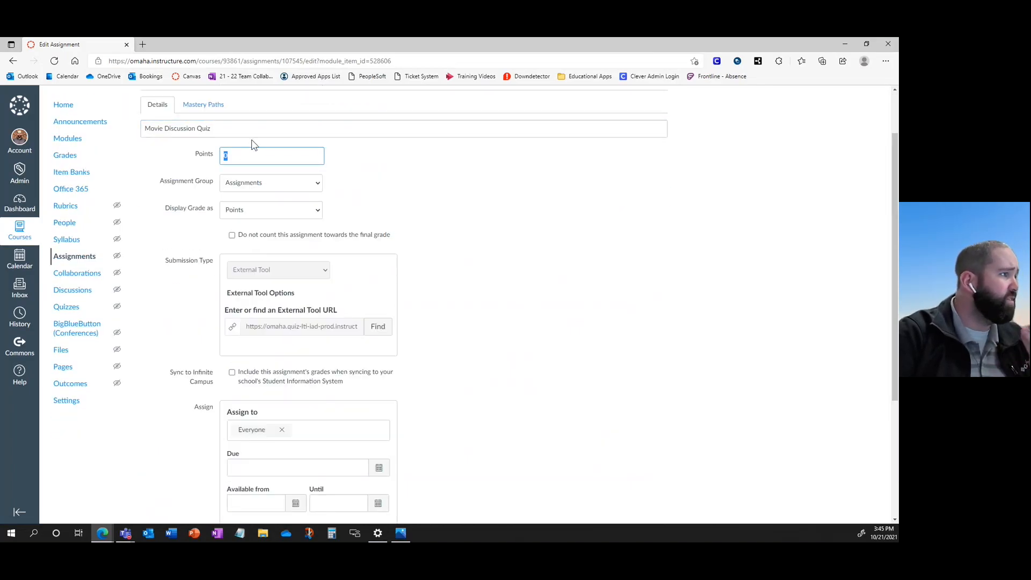
pyautogui.click(295, 227)
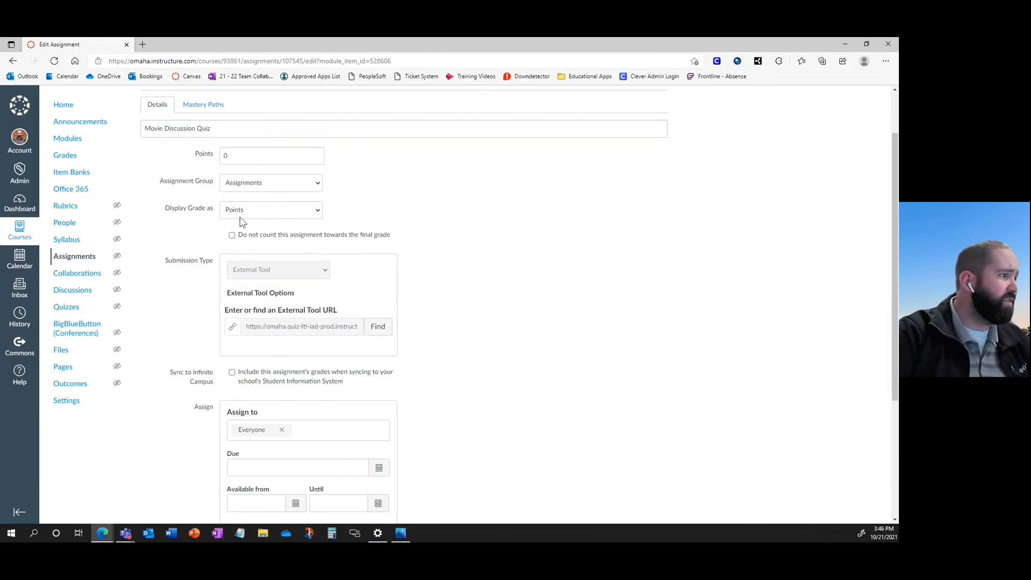
pyautogui.scroll(-3, 426, 364)
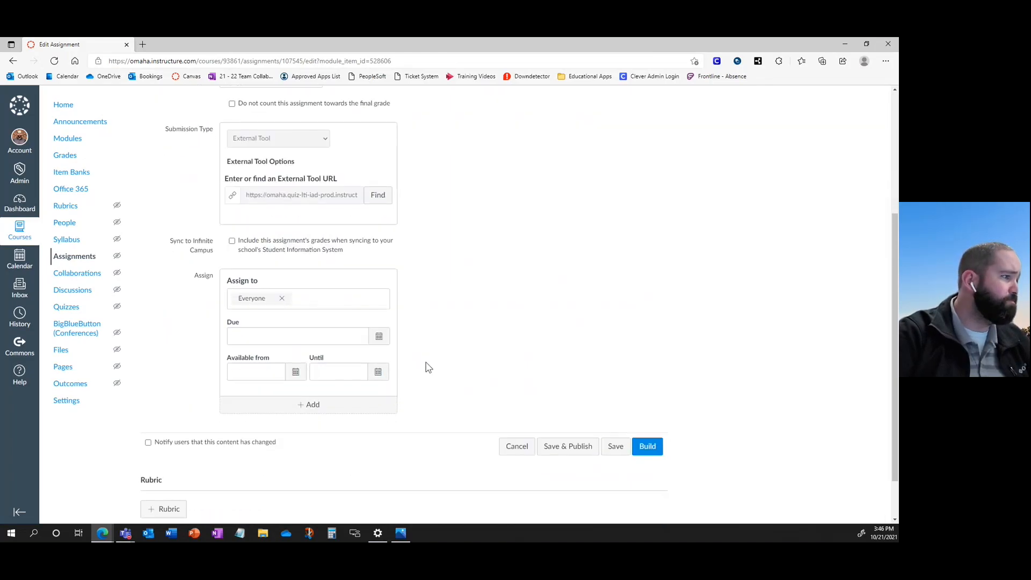
pyautogui.click(379, 336)
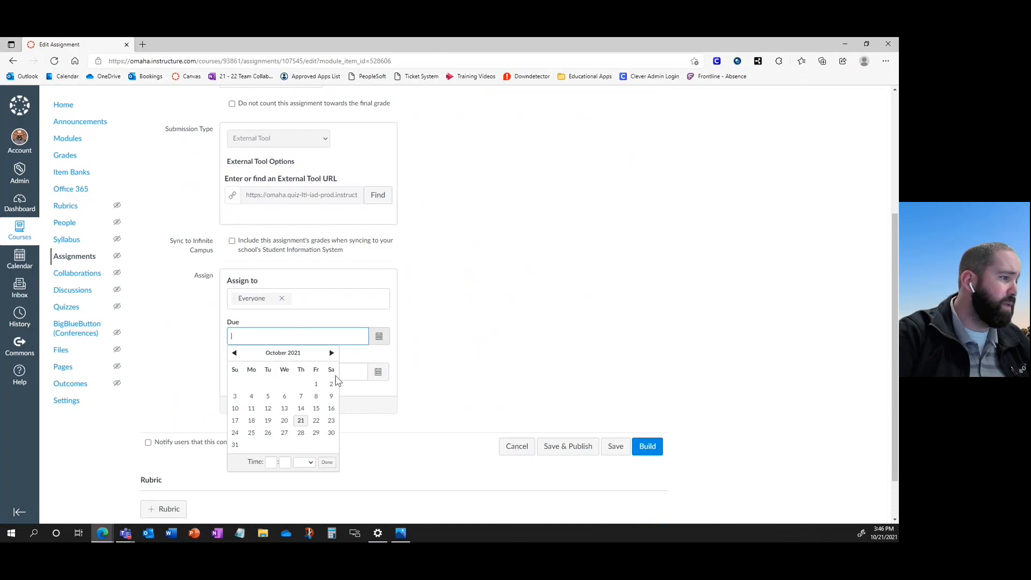
pyautogui.click(317, 421)
pyautogui.click(504, 349)
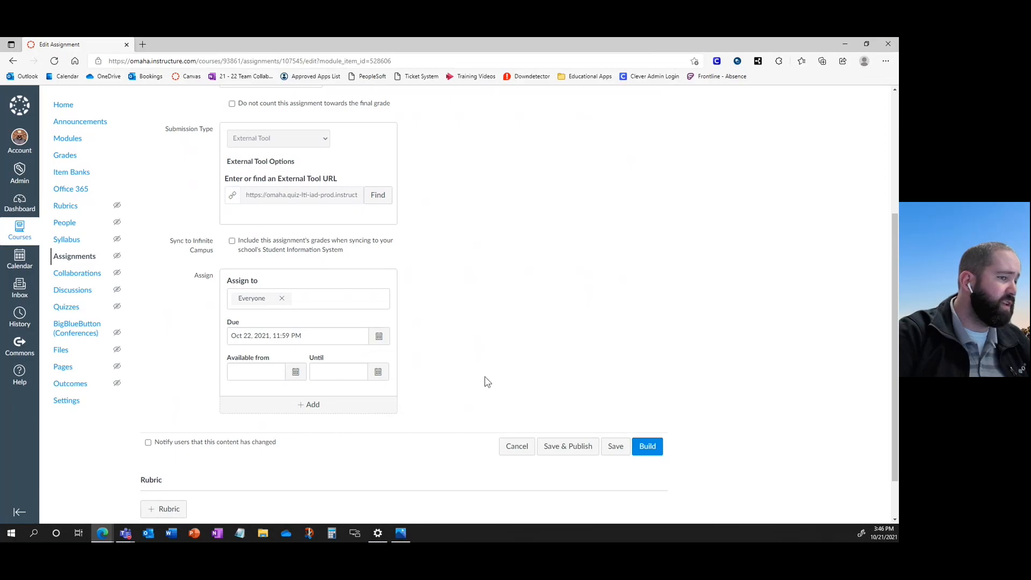
# Review the quiz's points and assignment settings, and open the quiz for building
pyautogui.scroll(4, 591, 337)
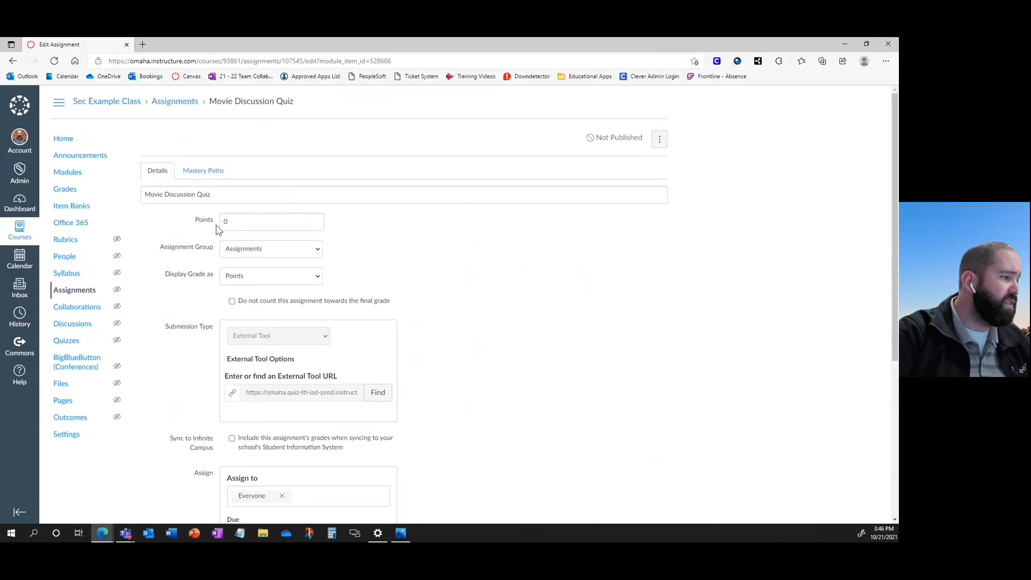
pyautogui.scroll(-3, 530, 346)
pyautogui.scroll(3, 311, 168)
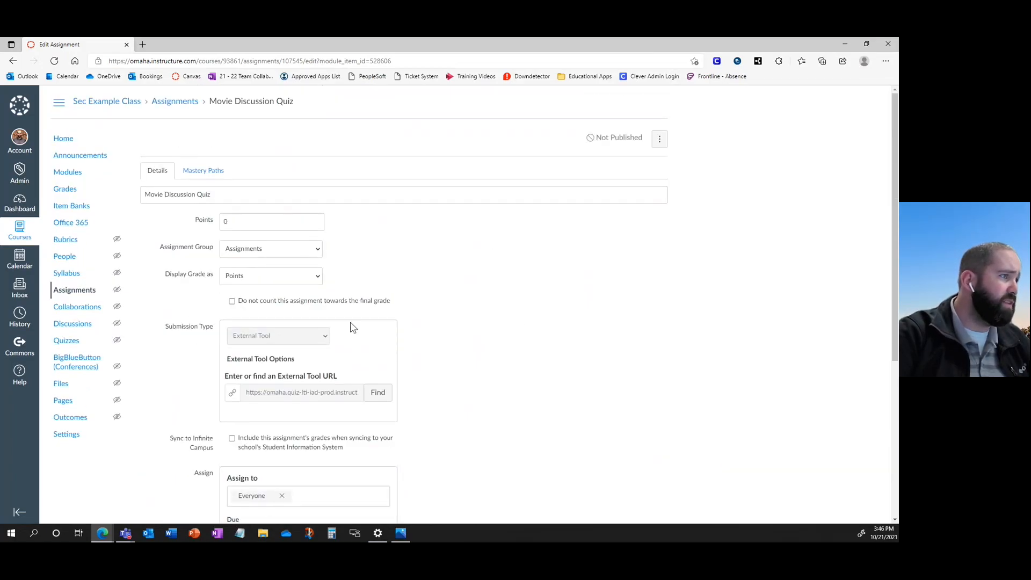
pyautogui.scroll(-4, 675, 363)
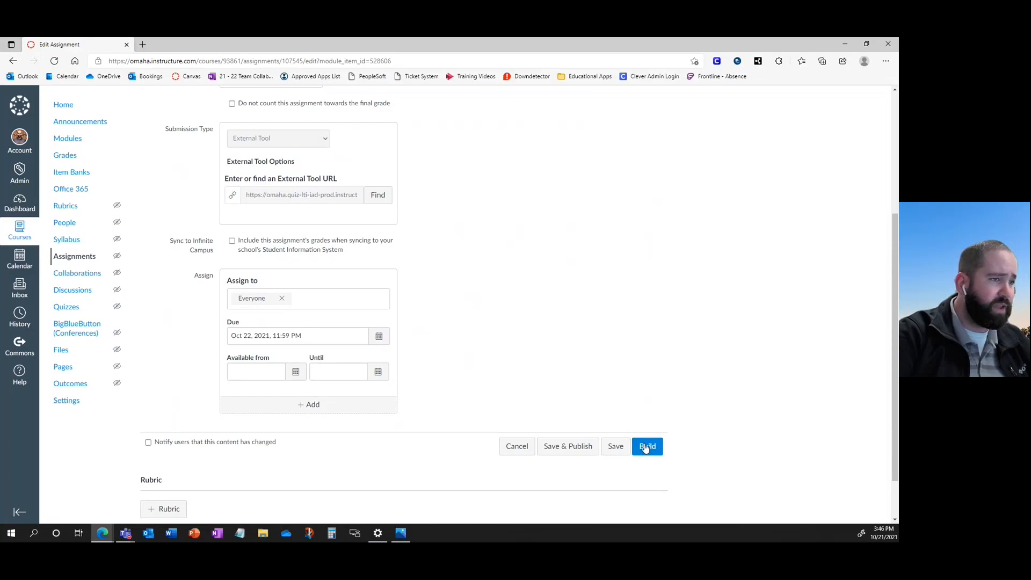
pyautogui.click(647, 447)
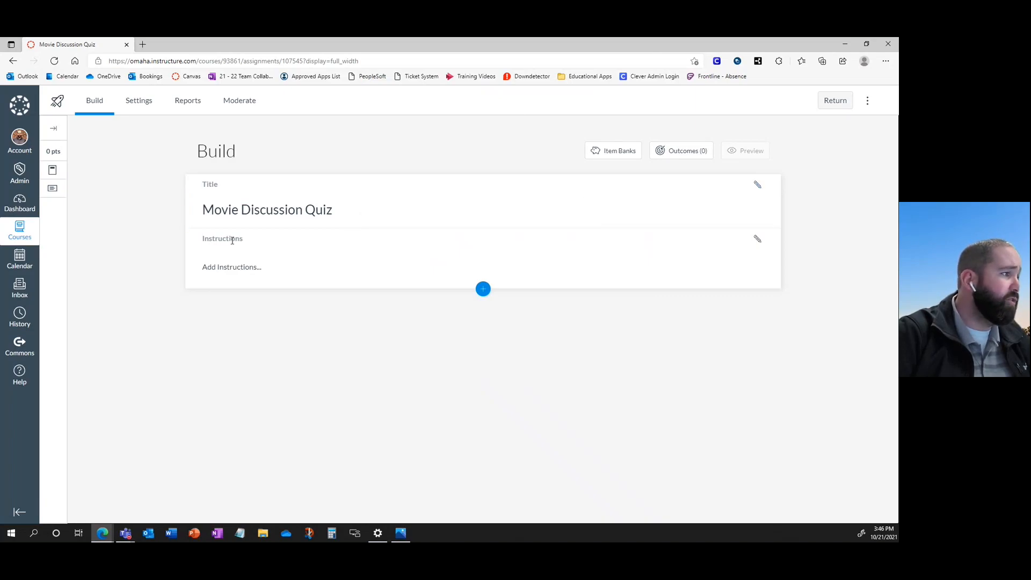
# Add the quiz instructions "Select the correct answer for the questions below."
pyautogui.click(757, 243)
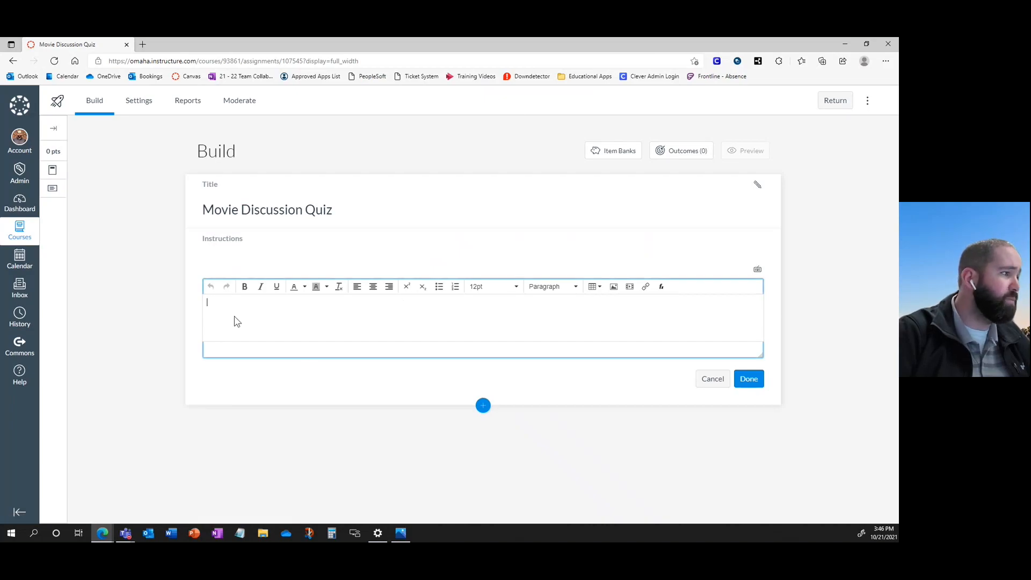
pyautogui.write('S')
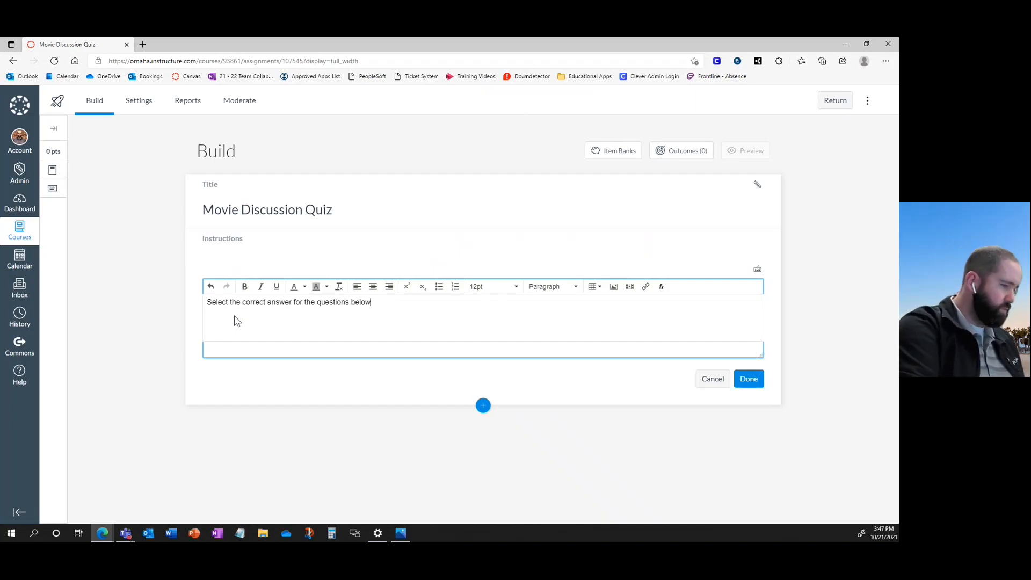
pyautogui.click(749, 378)
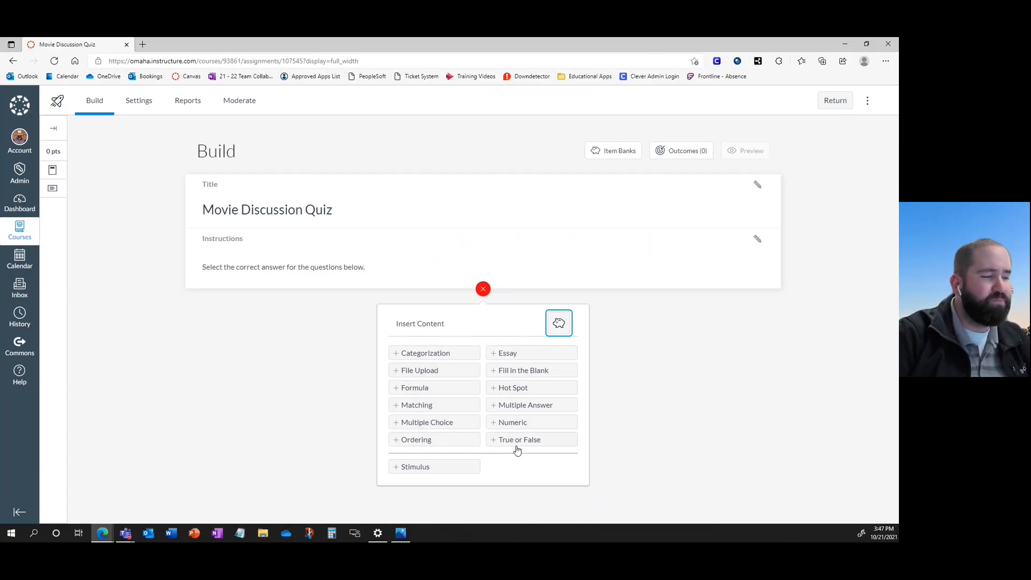
# Insert a Multiple Choice question into the quiz and title it "Level 3 Question"
pyautogui.click(414, 424)
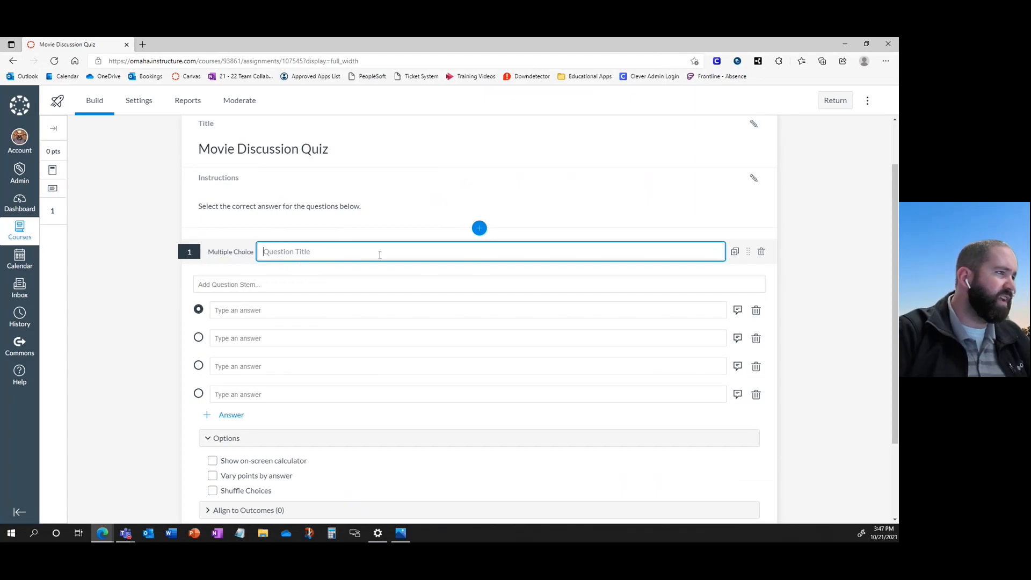
pyautogui.write('Question')
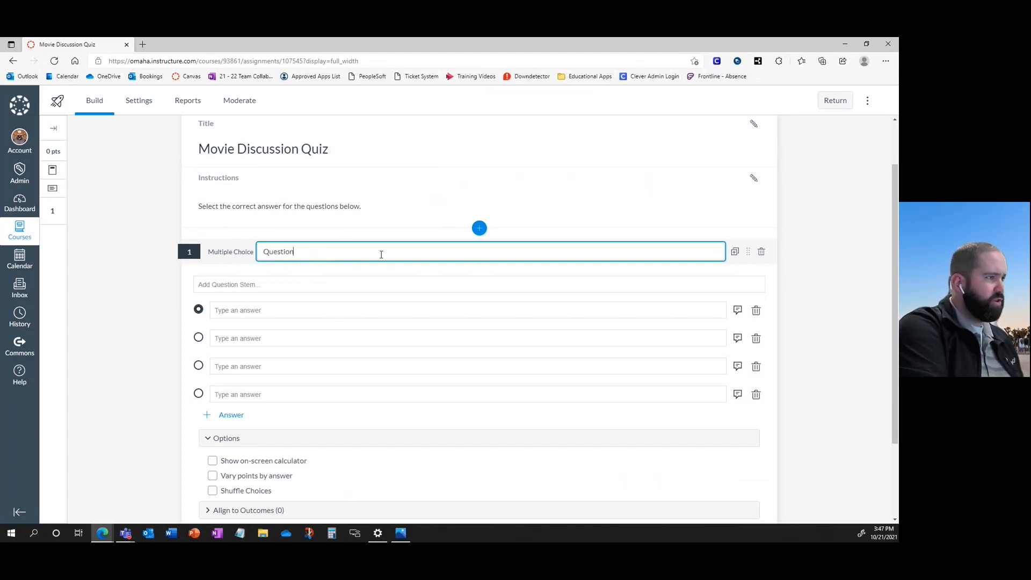
pyautogui.write(' 1')
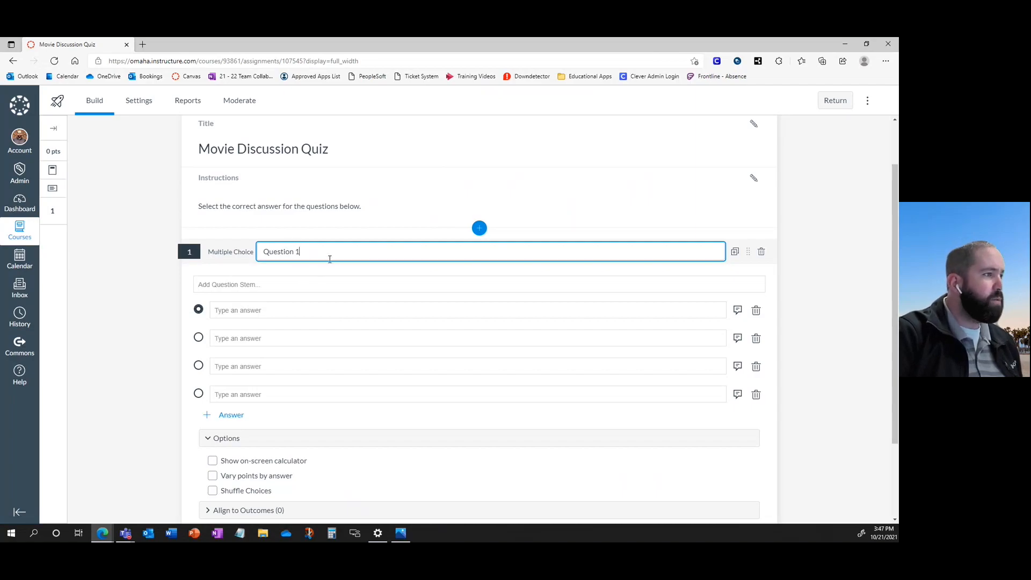
pyautogui.moveTo(316, 251); pyautogui.dragTo(217, 245)
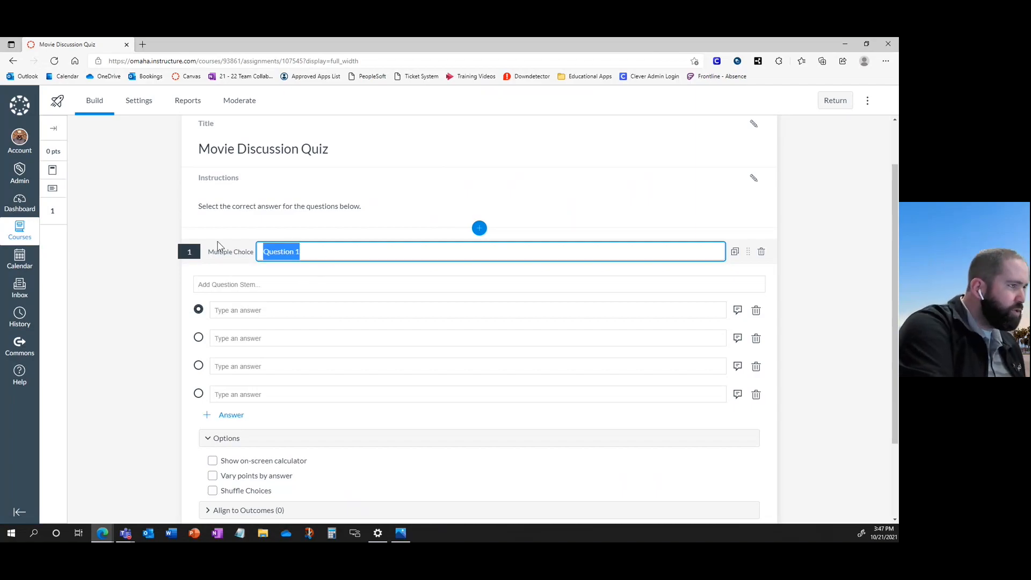
pyautogui.write('Level 3 Ques')
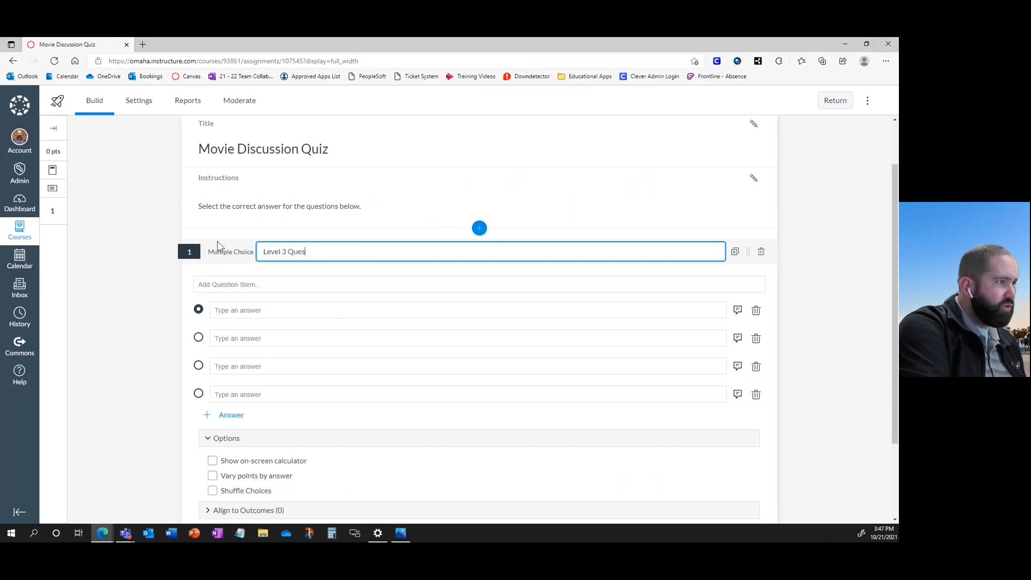
pyautogui.write('tions')
pyautogui.press('BackSpace')
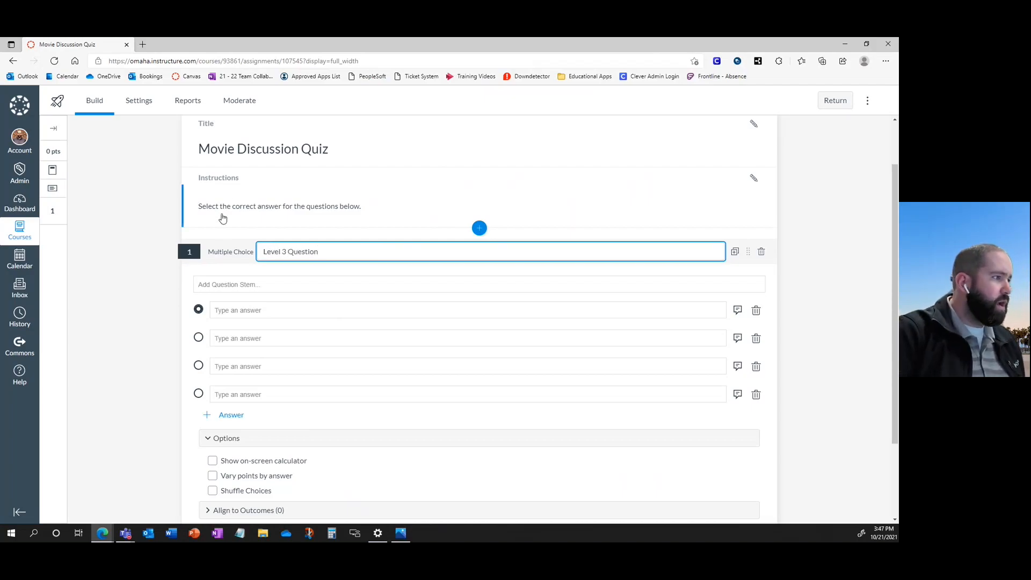
# Enter "What color is a fire hydrant?" as the stem of the Level 3 Question
pyautogui.click(218, 284)
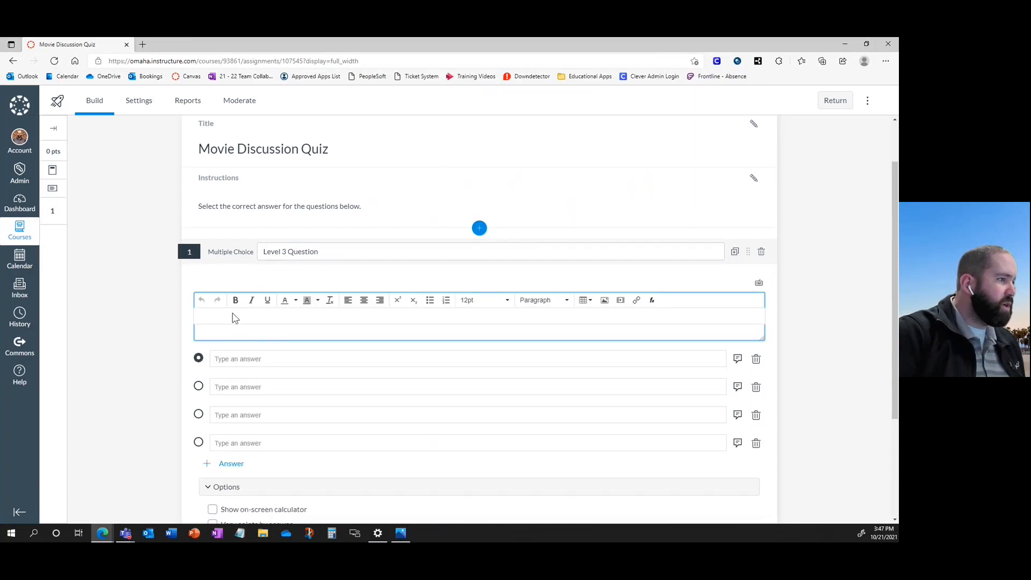
pyautogui.write('what ')
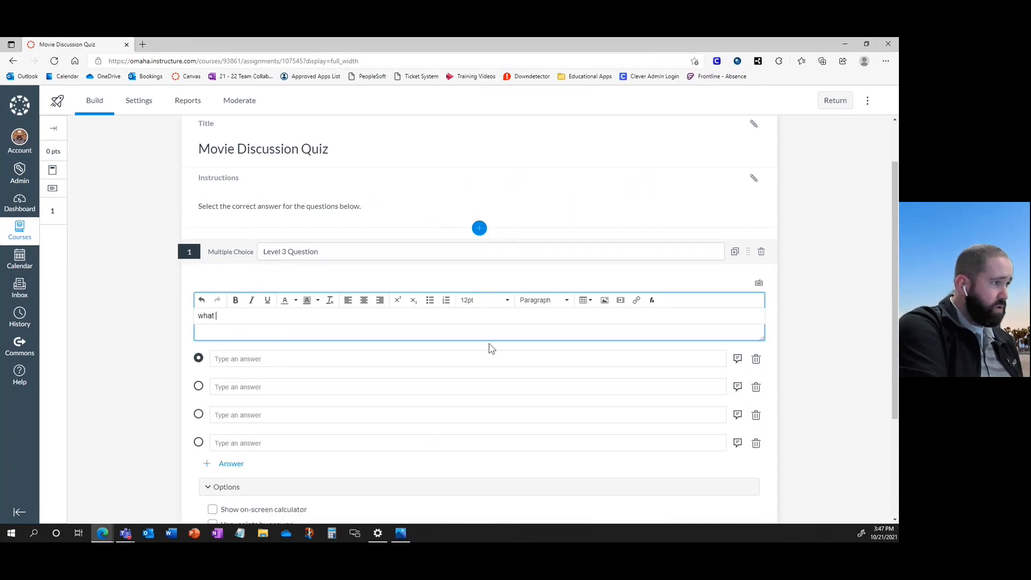
pyautogui.write('color is a fire hydrant?')
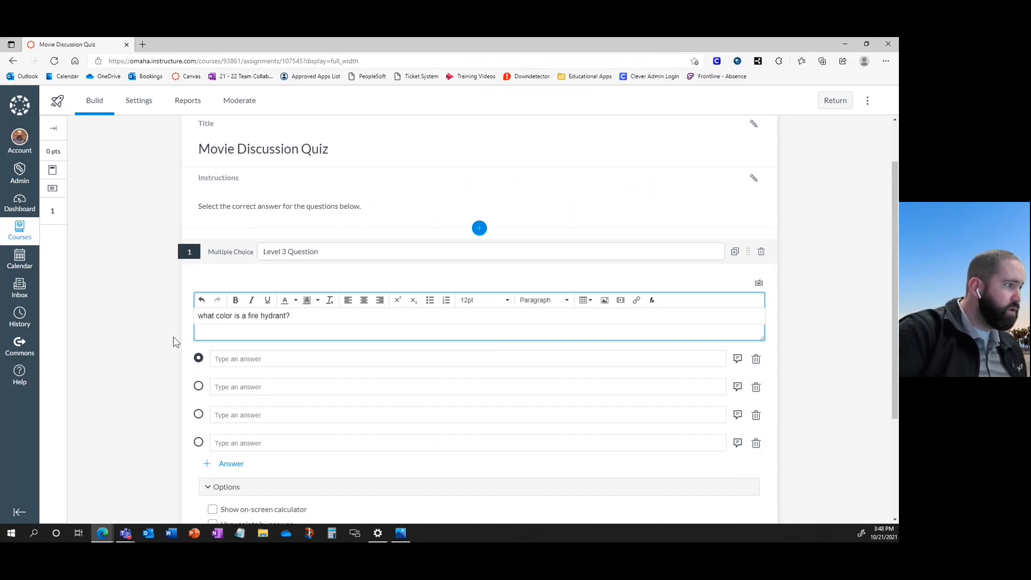
pyautogui.moveTo(202, 315); pyautogui.dragTo(197, 315)
pyautogui.write('W')
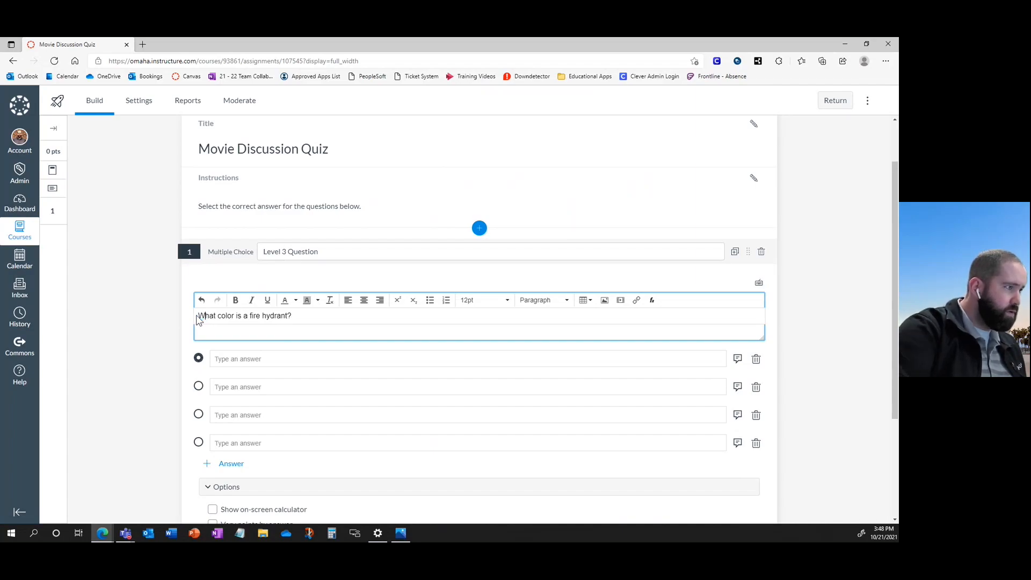
pyautogui.click(678, 277)
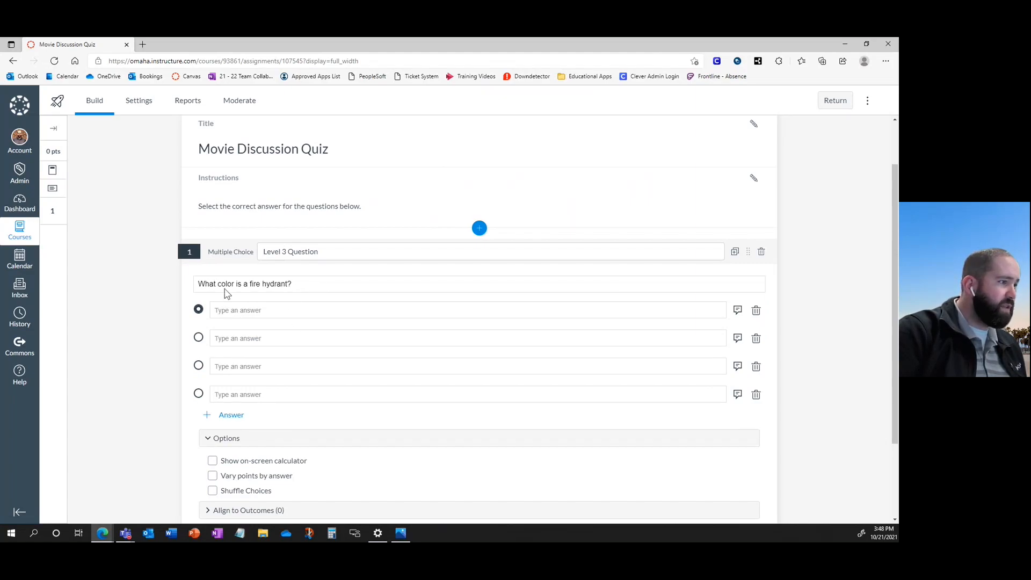
# Enter Green, Yellow, Red and Purple as the four answer choices of the fire hydrant question
pyautogui.click(232, 310)
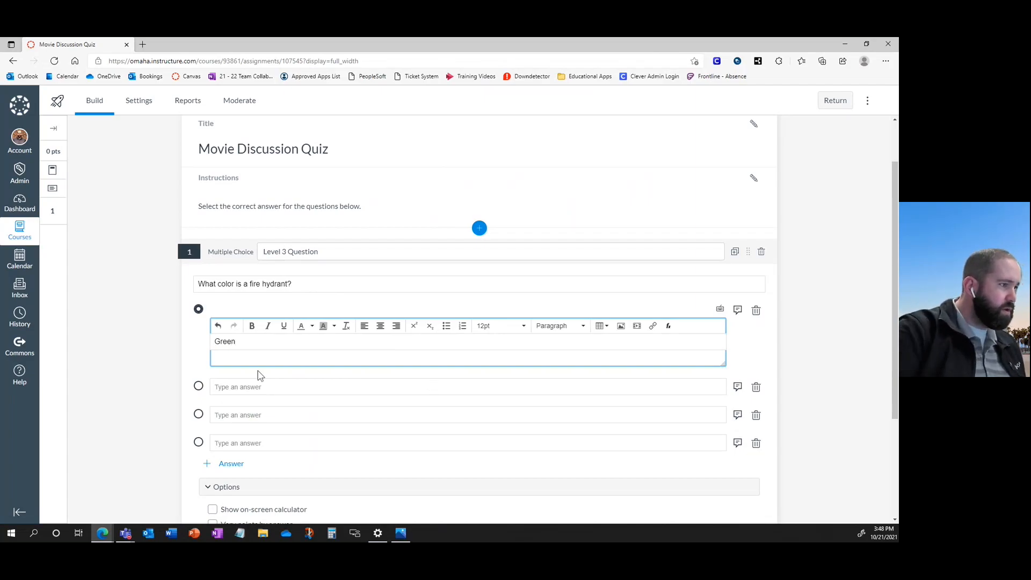
pyautogui.click(253, 387)
pyautogui.write('Yellow')
pyautogui.click(272, 418)
pyautogui.write('R')
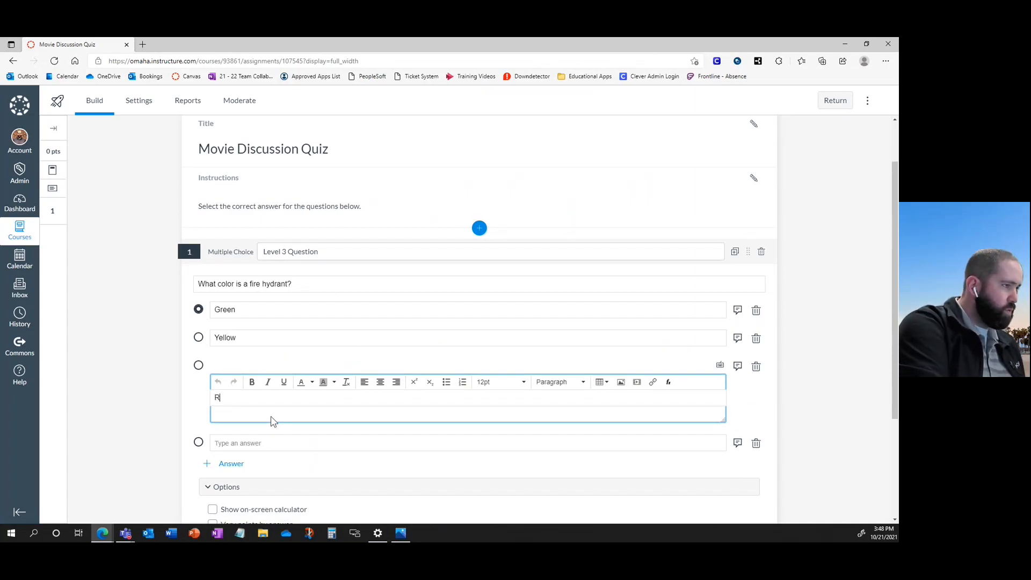
pyautogui.write('ed')
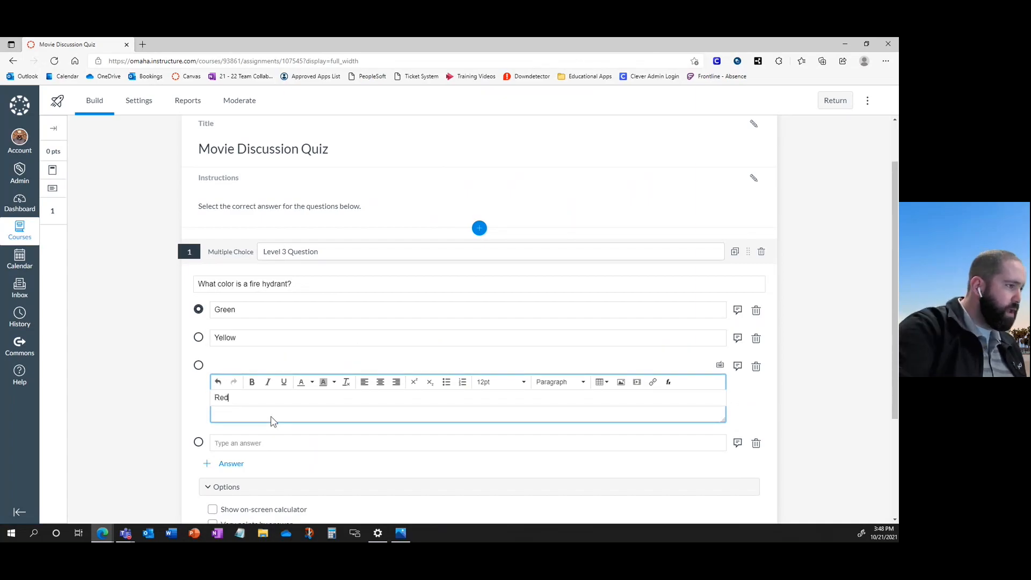
pyautogui.click(251, 442)
pyautogui.write('Purpl')
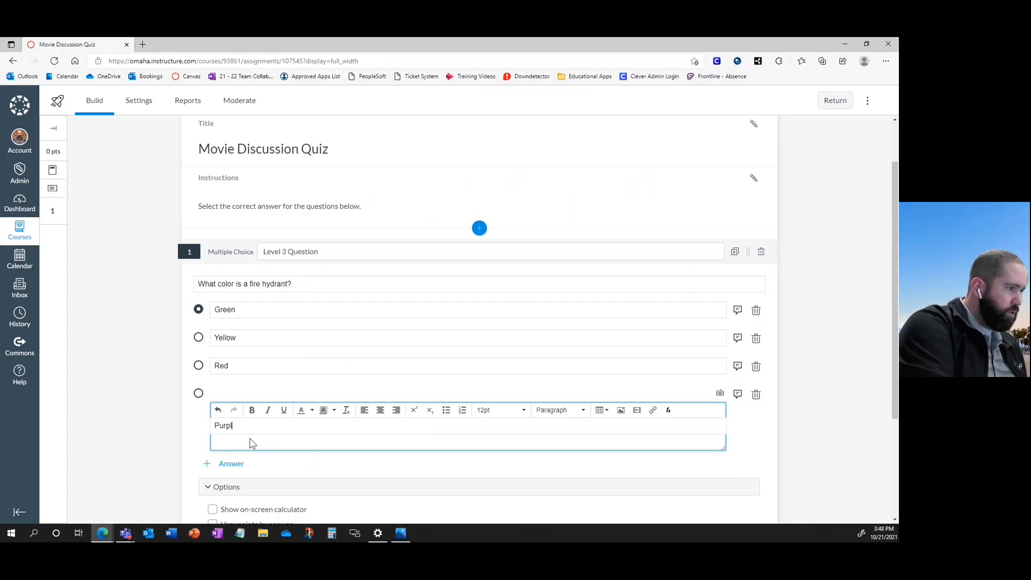
pyautogui.write('e')
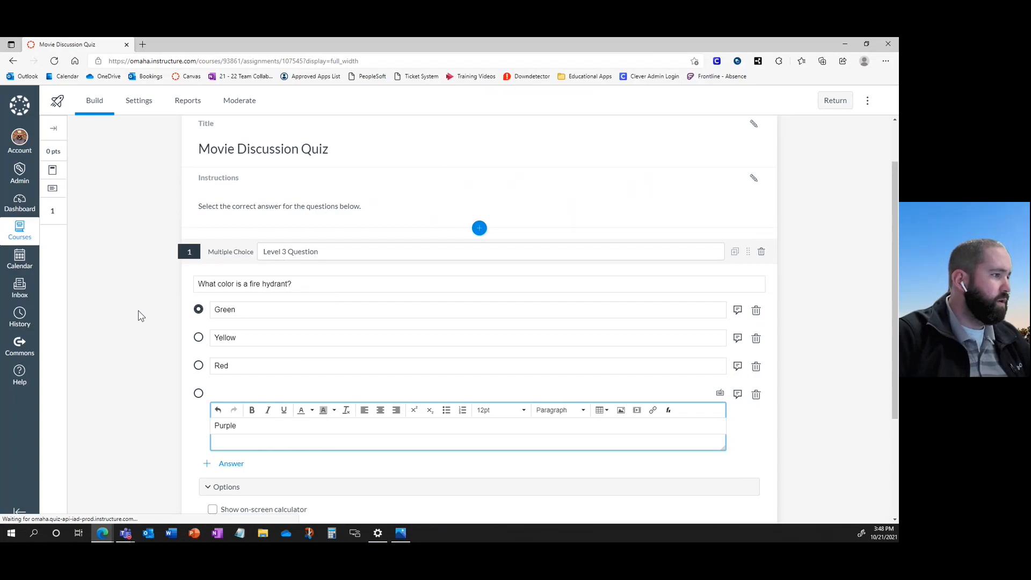
pyautogui.click(138, 316)
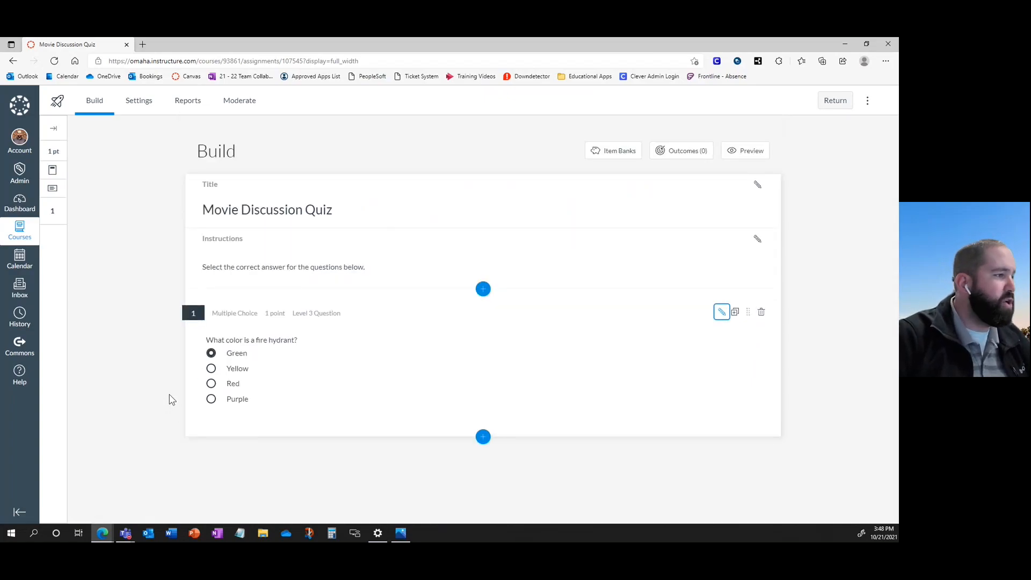
# Mark Red as the correct answer to the fire hydrant question and turn on Shuffle Choices for it
pyautogui.click(213, 388)
pyautogui.click(198, 427)
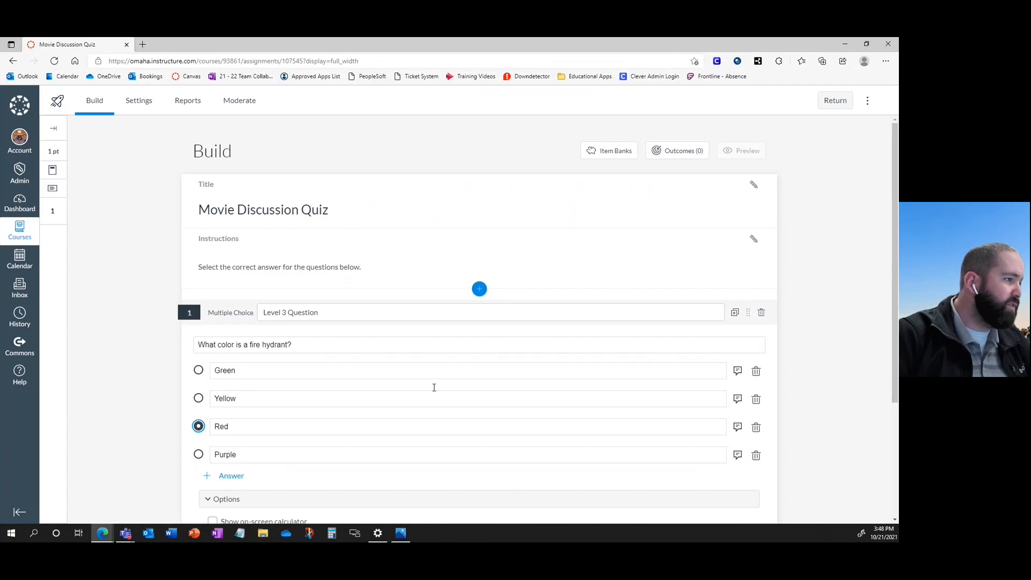
pyautogui.scroll(-3, 434, 388)
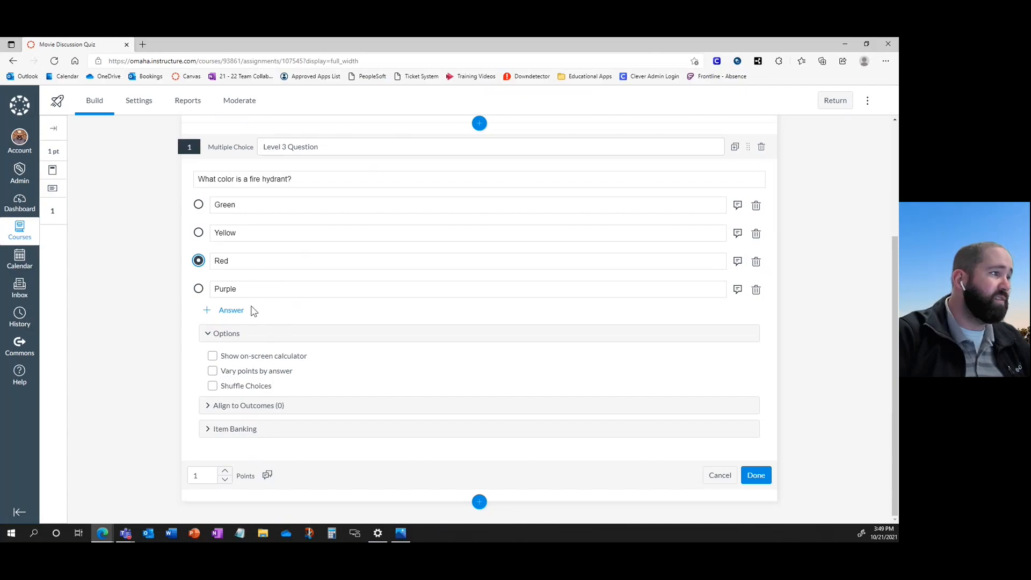
pyautogui.click(212, 386)
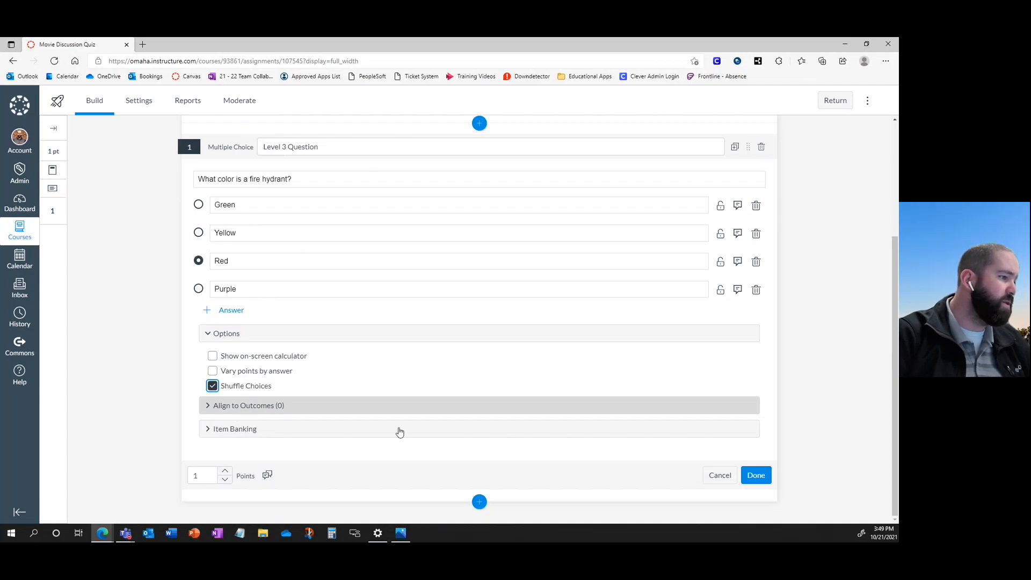
# Add the question to a new item bank titled "Quiz Bank" and finish editing the question
pyautogui.click(254, 429)
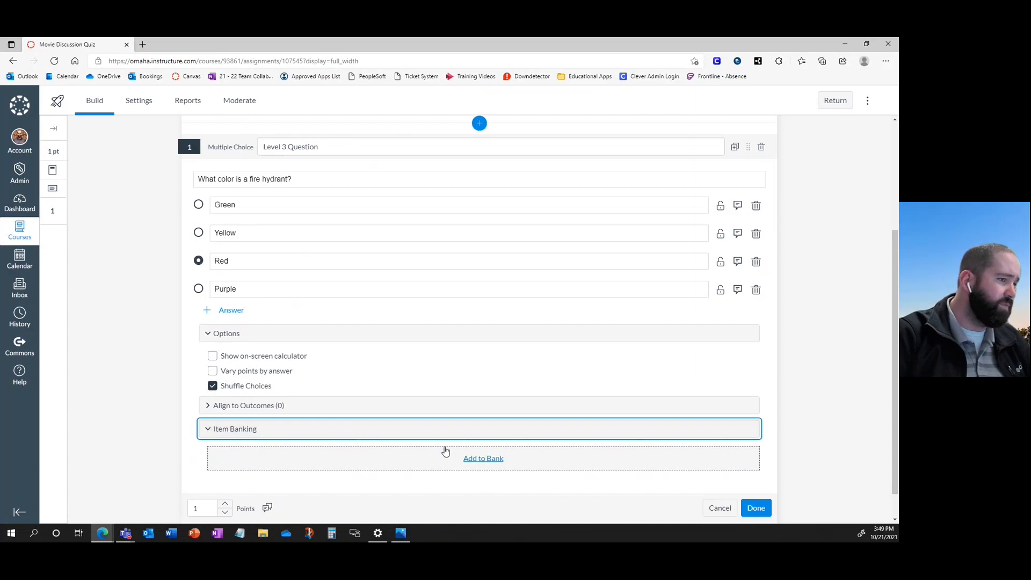
pyautogui.click(475, 464)
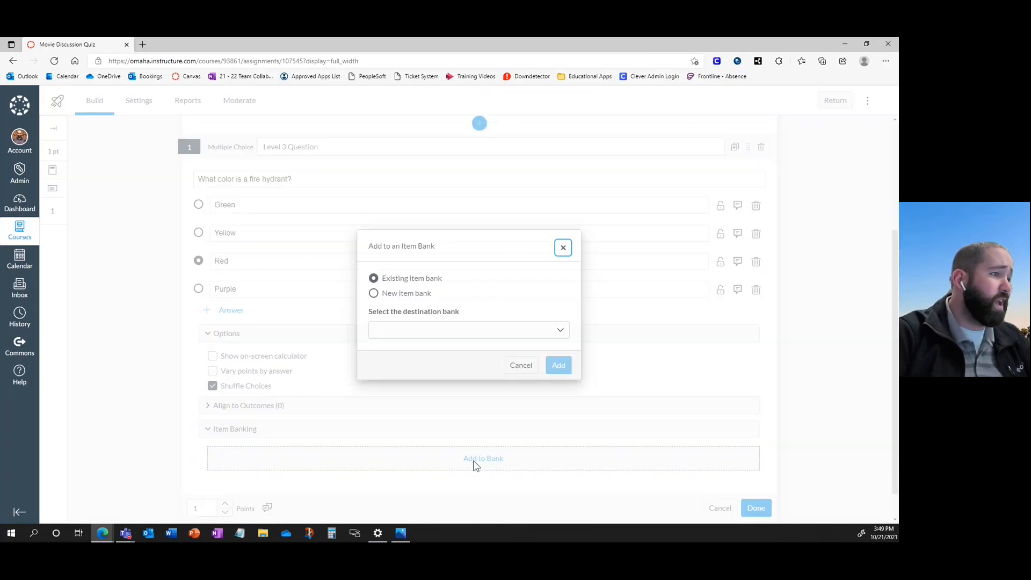
pyautogui.click(374, 293)
pyautogui.click(409, 333)
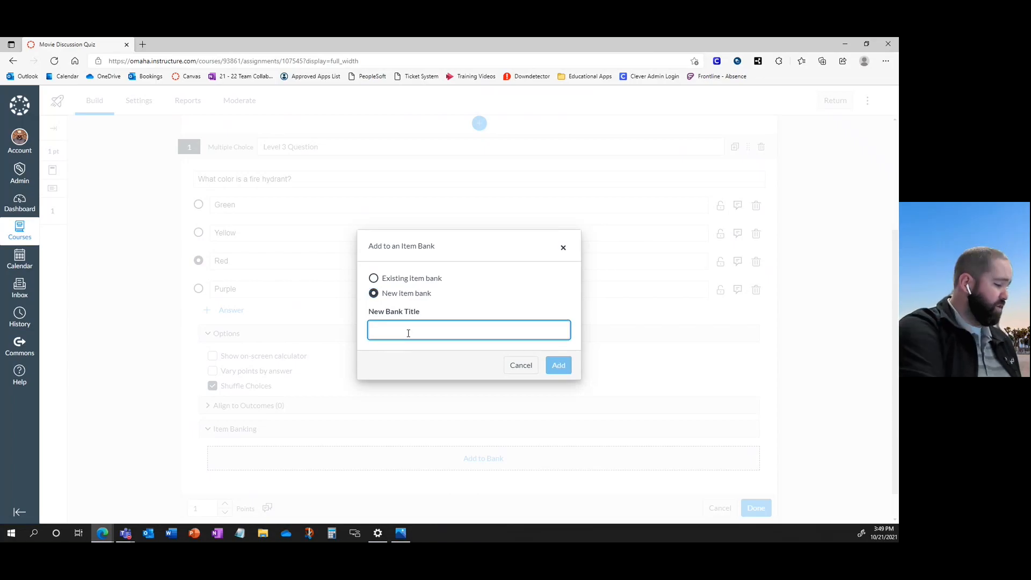
pyautogui.write('Quiz Bank')
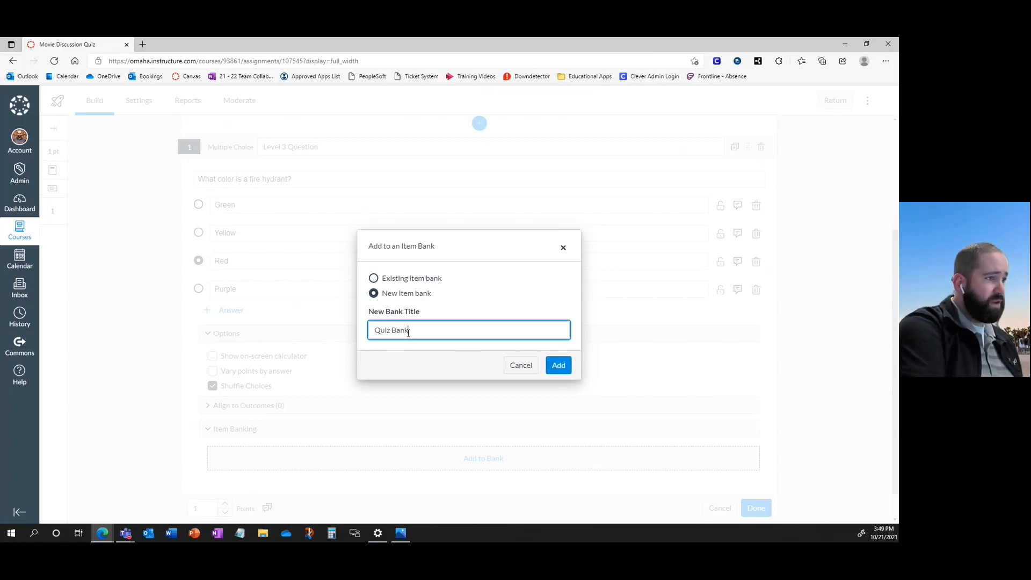
pyautogui.click(557, 366)
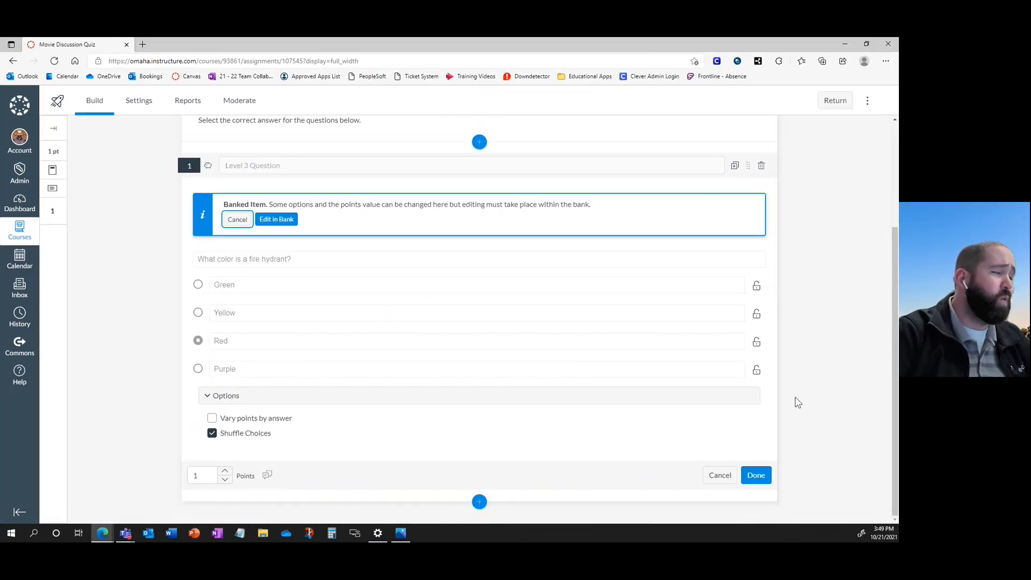
pyautogui.scroll(3, 702, 396)
pyautogui.scroll(-3, 681, 277)
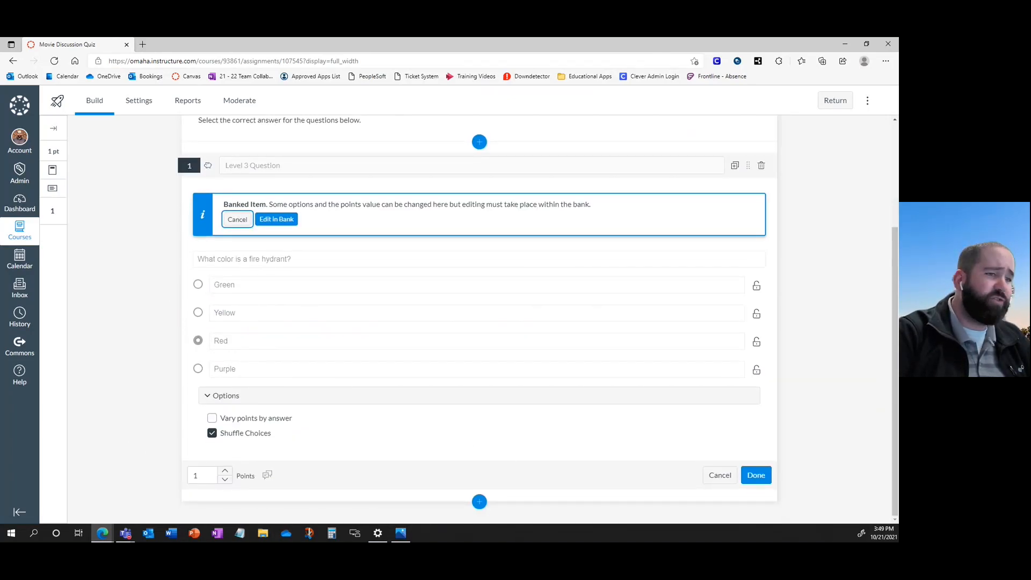
pyautogui.click(756, 475)
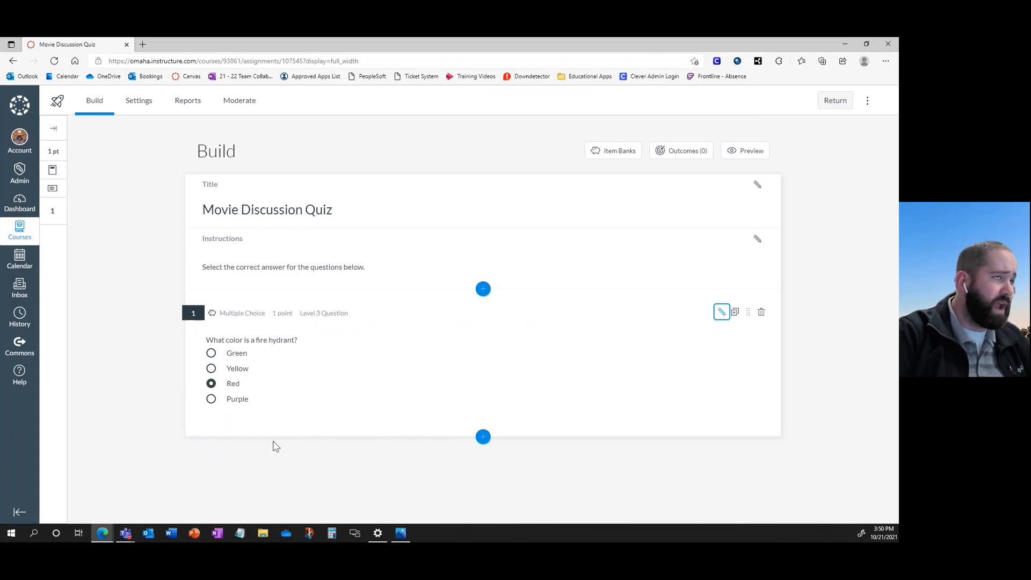
# Browse the available item banks, comparing the All My Banks and Institution Banks lists
pyautogui.click(610, 151)
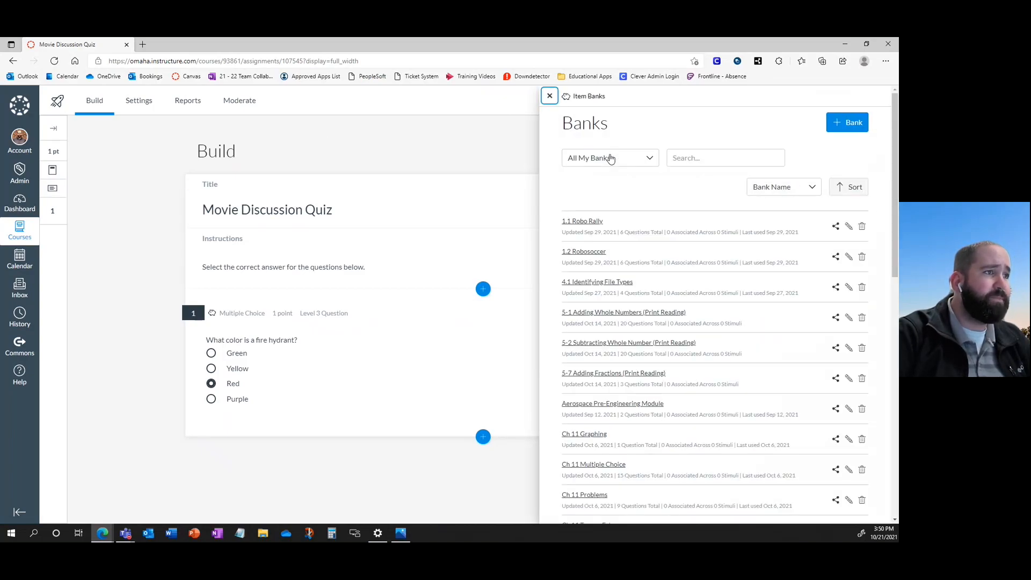
pyautogui.scroll(-2, 639, 371)
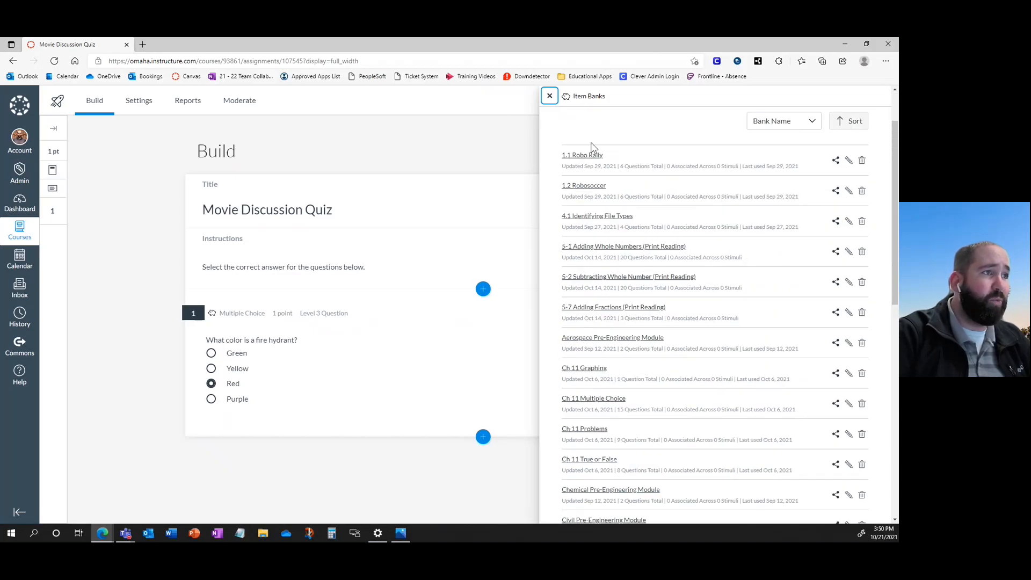
pyautogui.scroll(-3, 585, 355)
pyautogui.scroll(6, 592, 329)
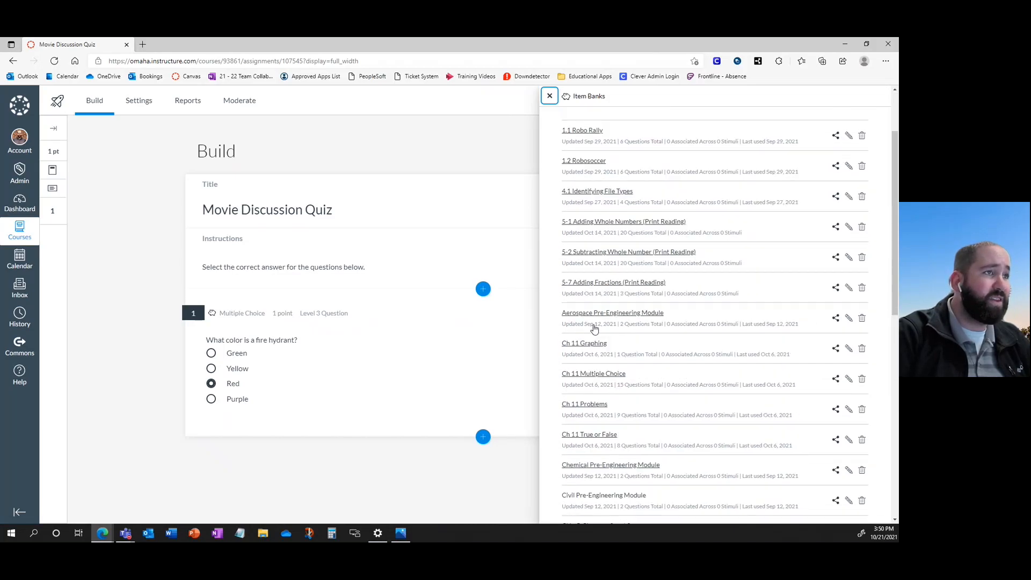
pyautogui.click(595, 162)
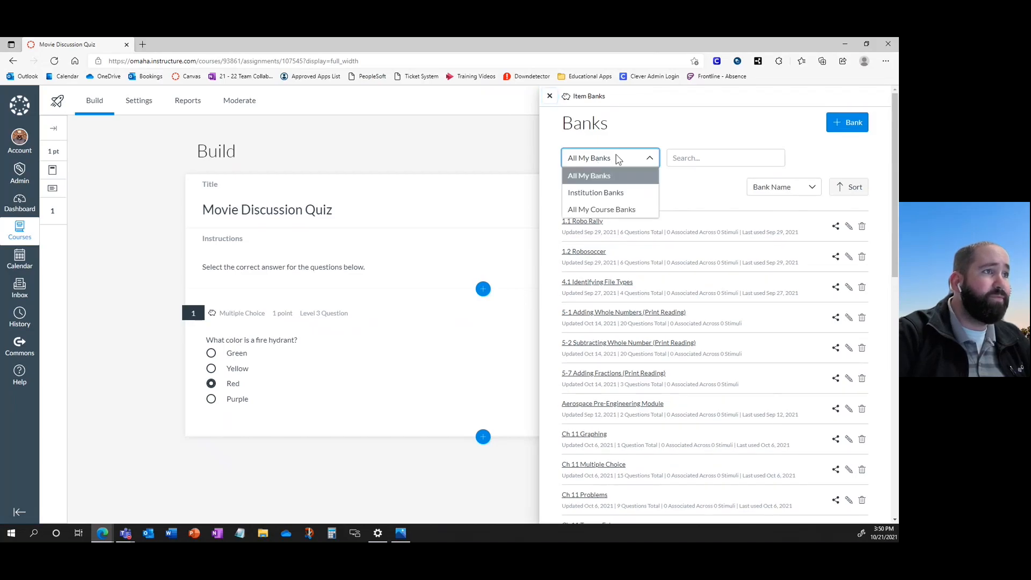
pyautogui.click(618, 193)
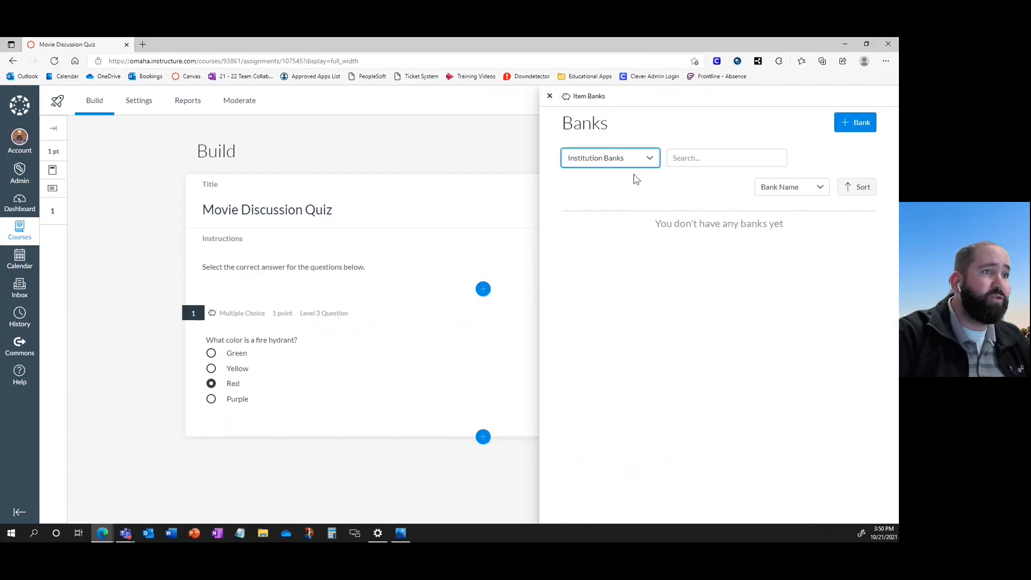
pyautogui.click(618, 159)
pyautogui.click(621, 174)
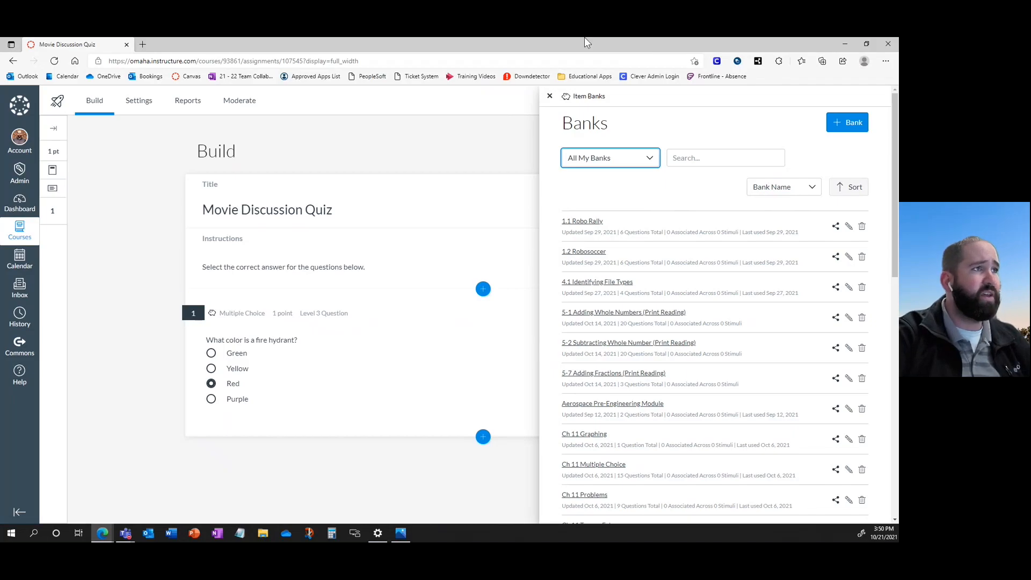
pyautogui.click(549, 95)
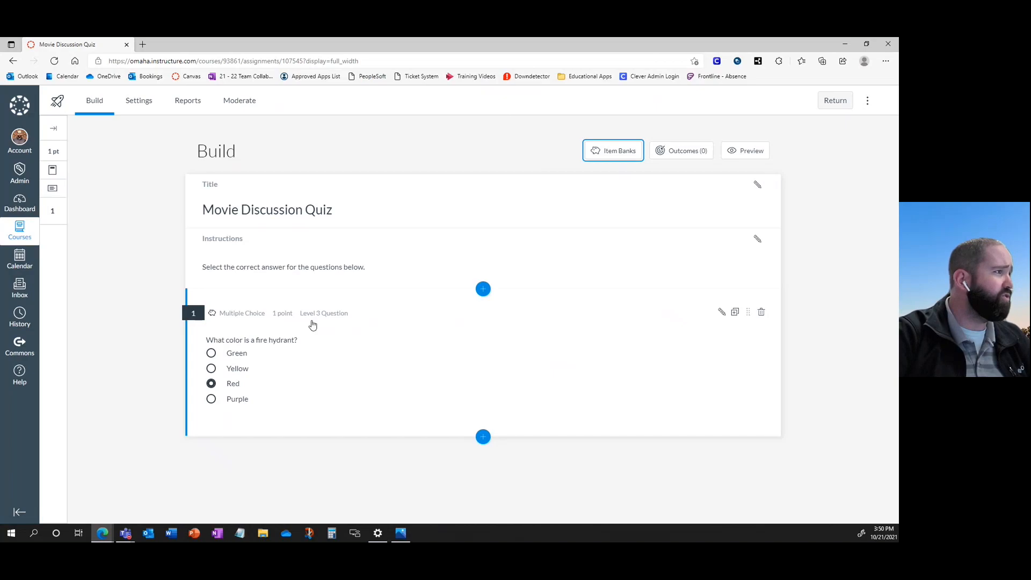
# Enable Shuffle questions and Shuffle answers in the quiz settings
pyautogui.click(142, 103)
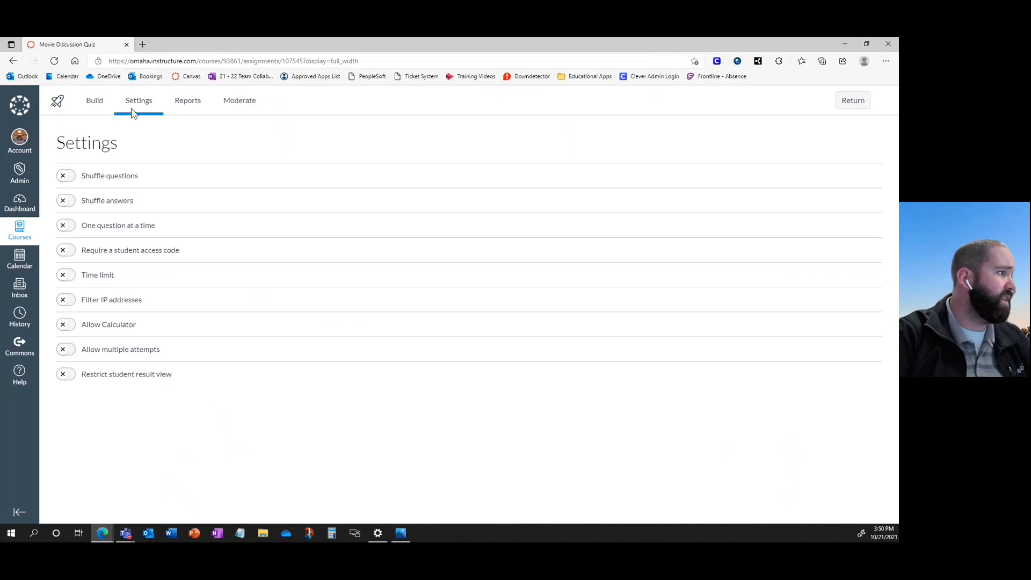
pyautogui.click(65, 176)
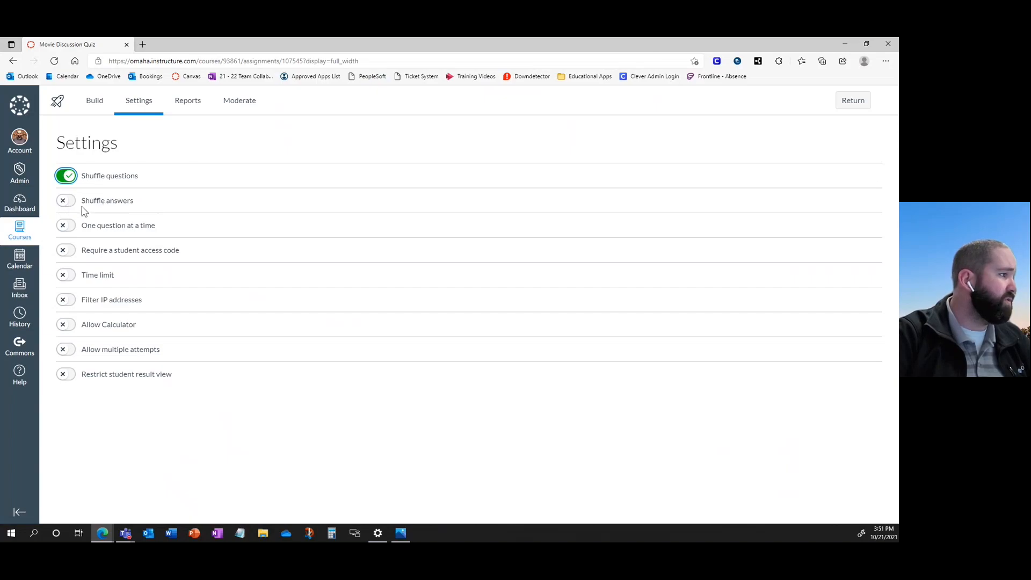
pyautogui.click(67, 204)
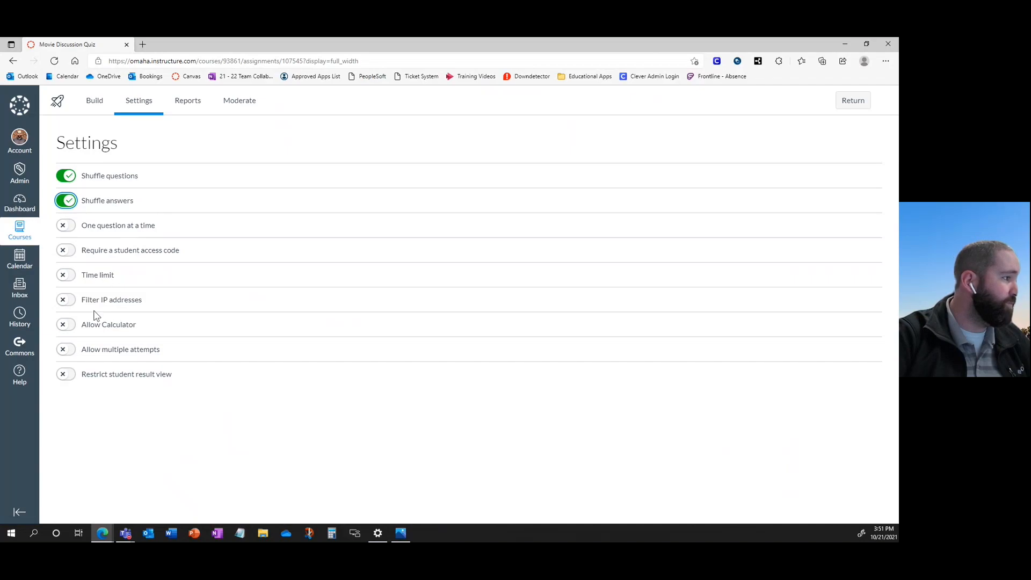
# Turn on the quiz time limit and set it to 40 minutes
pyautogui.click(65, 276)
pyautogui.doubleClick(168, 307)
pyautogui.tripleClick(168, 306)
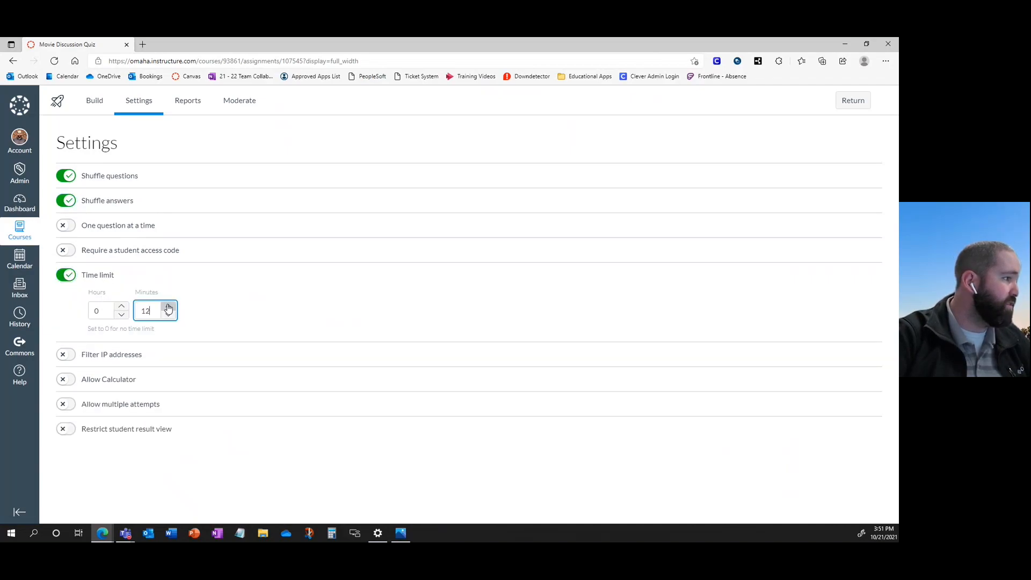
pyautogui.click(168, 307)
pyautogui.moveTo(150, 309); pyautogui.dragTo(139, 309)
pyautogui.write('40')
pyautogui.click(313, 298)
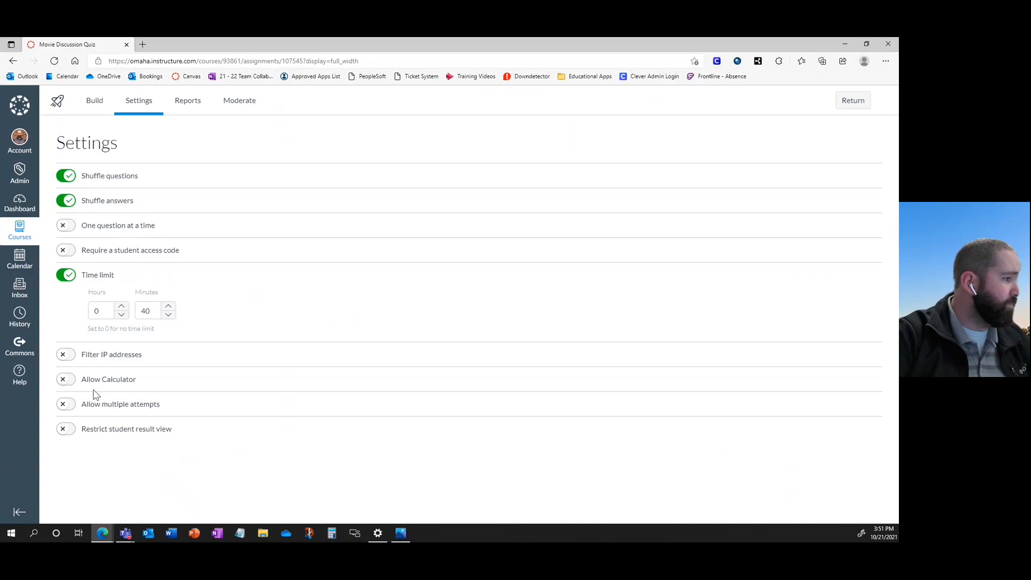
# Allow multiple attempts on the quiz, keeping the Latest score and setting the allowed attempts to Limited
pyautogui.click(68, 408)
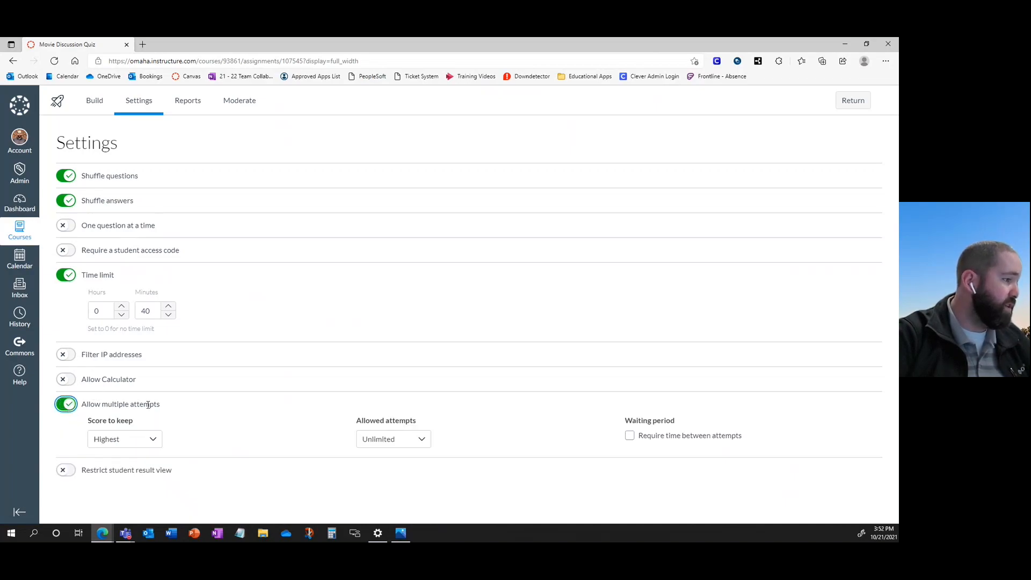
pyautogui.click(128, 438)
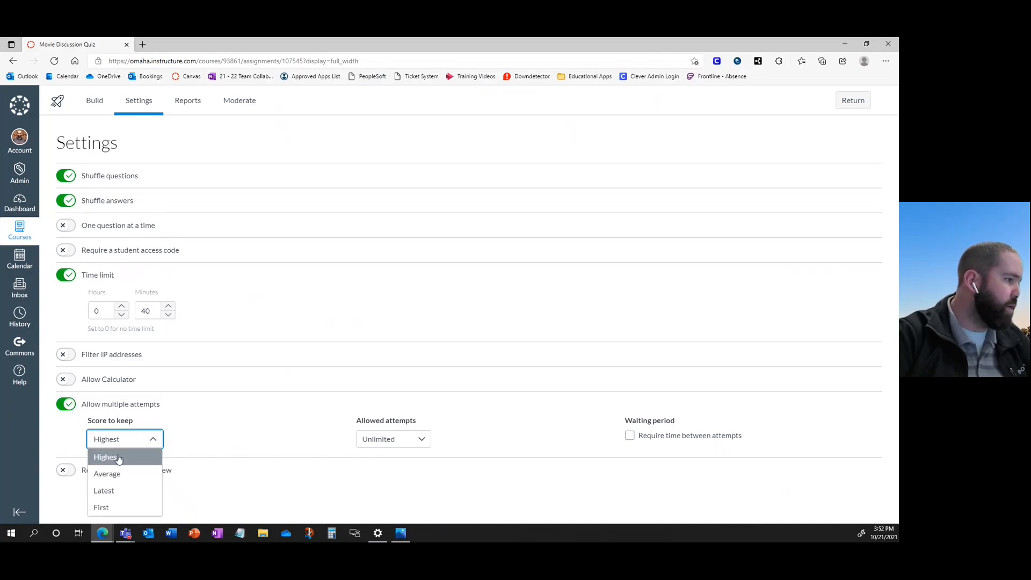
pyautogui.click(260, 410)
pyautogui.click(66, 406)
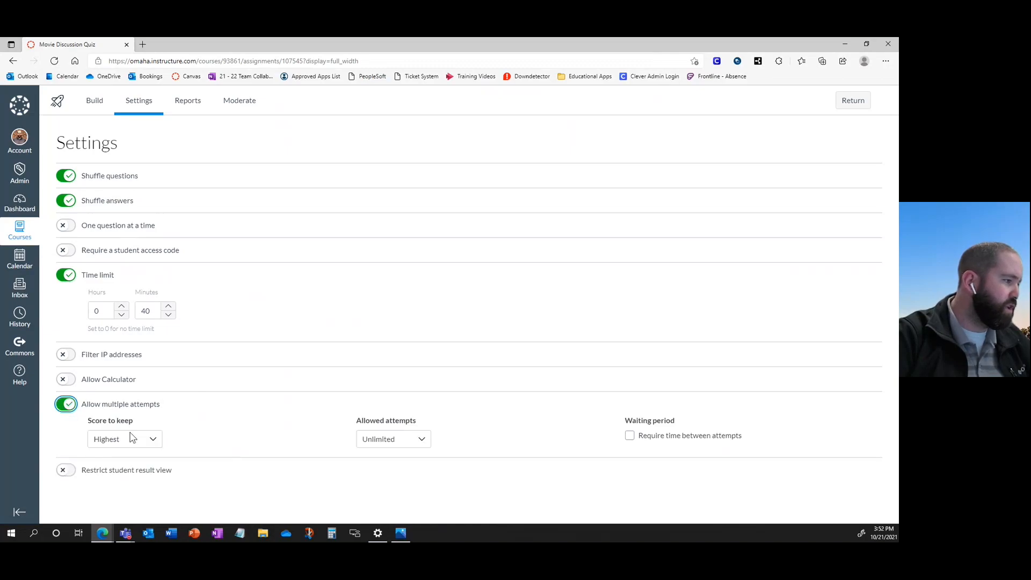
pyautogui.click(131, 438)
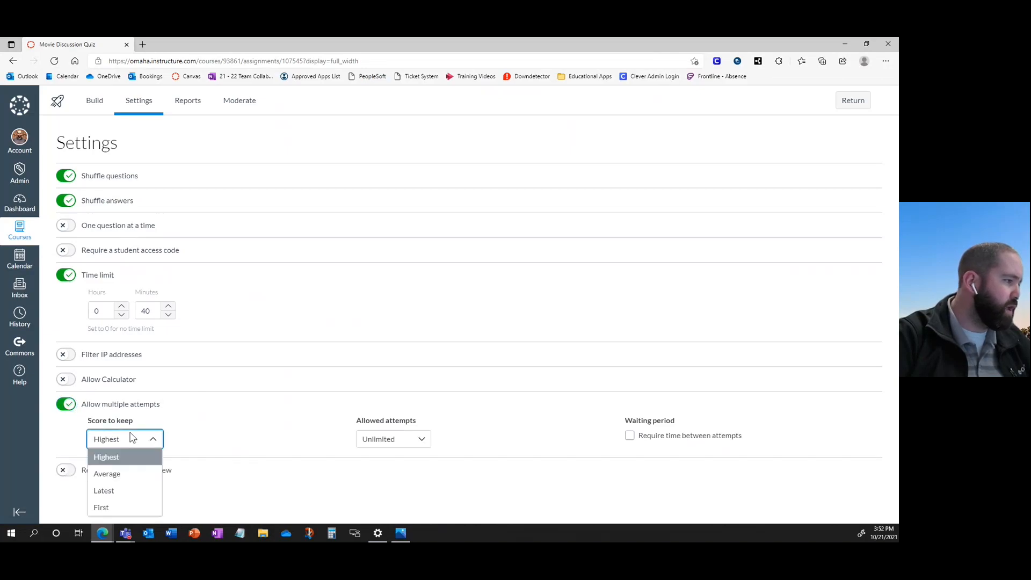
pyautogui.click(122, 492)
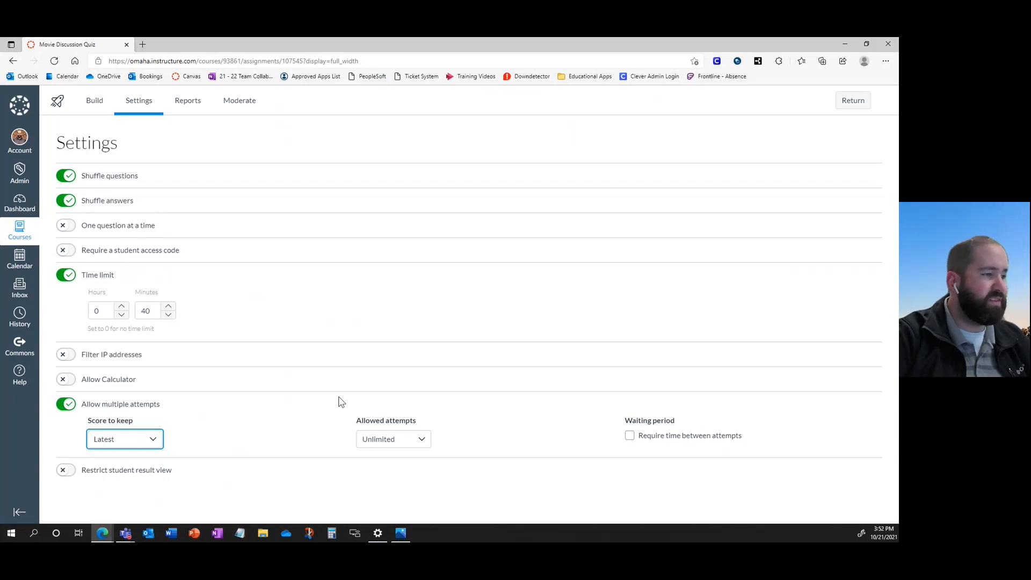
pyautogui.click(391, 441)
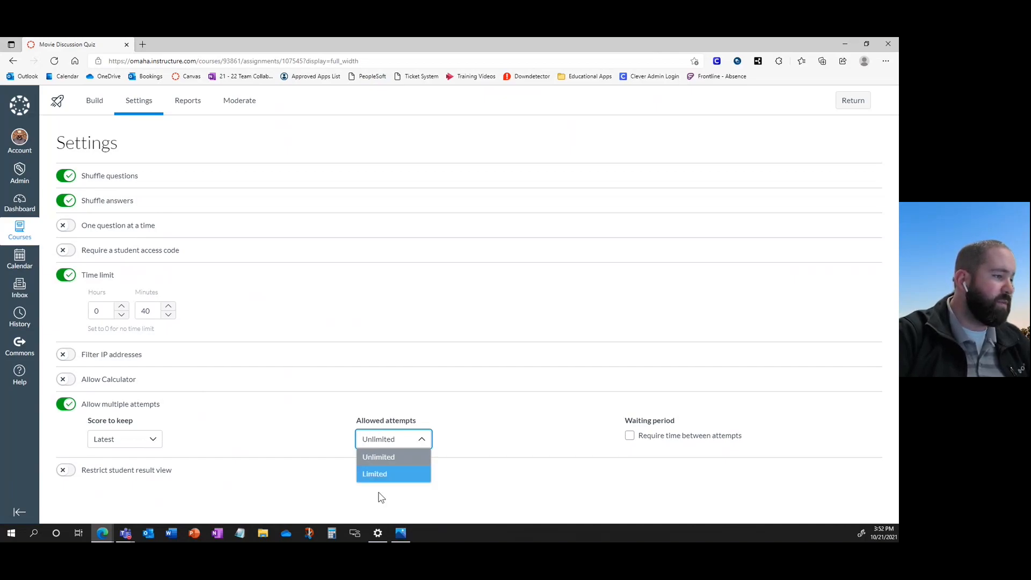
pyautogui.click(381, 476)
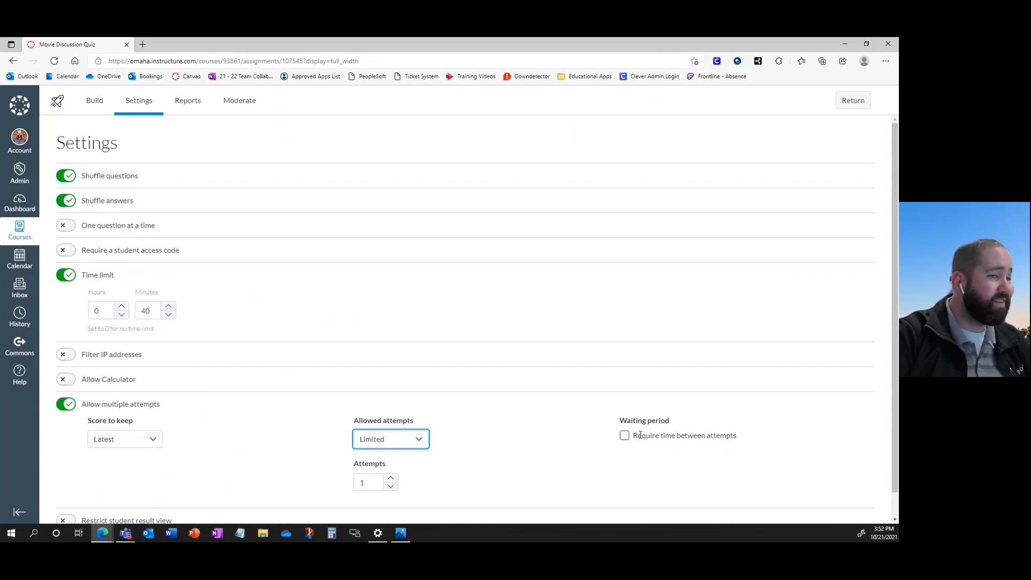
# Require time between quiz attempts, with a waiting period of 1 day
pyautogui.click(624, 436)
pyautogui.click(693, 472)
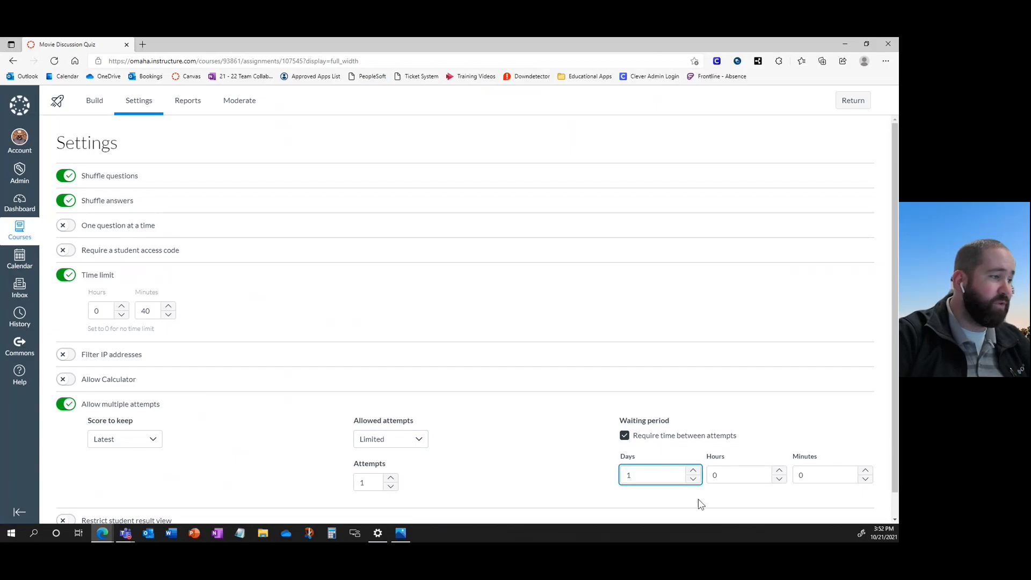
pyautogui.scroll(-1, 438, 355)
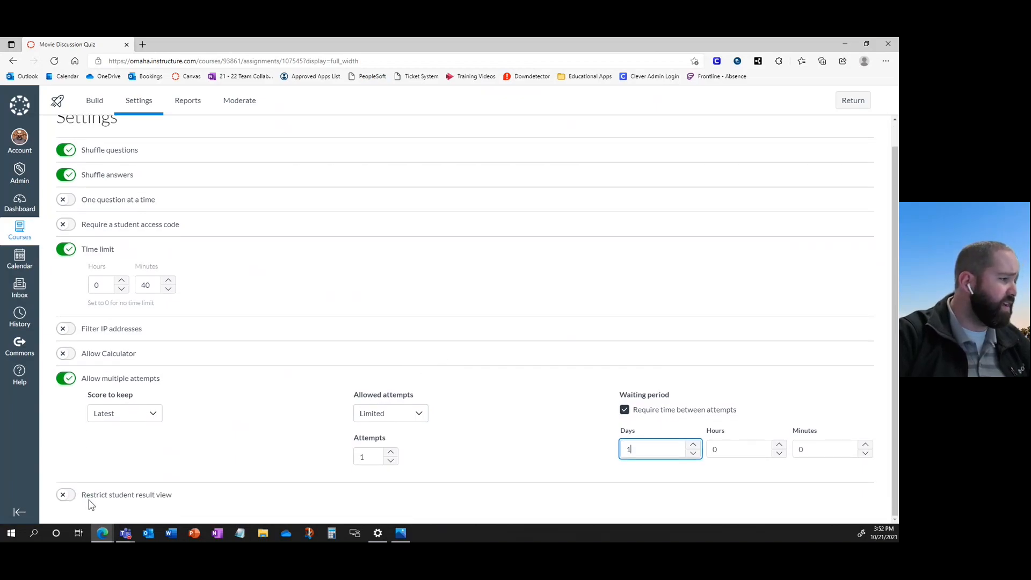
pyautogui.moveTo(82, 495); pyautogui.dragTo(189, 518)
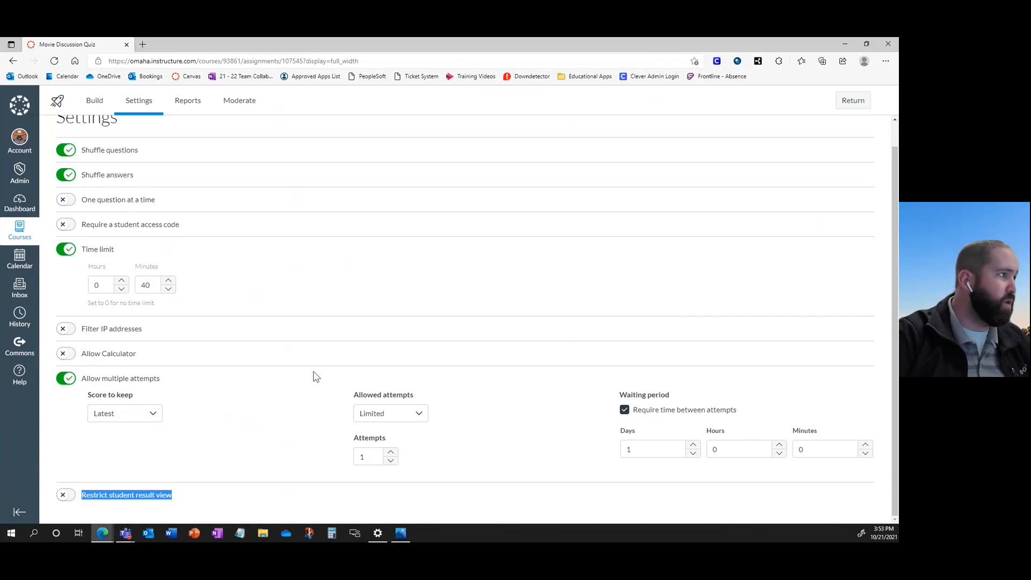
pyautogui.scroll(1, 336, 334)
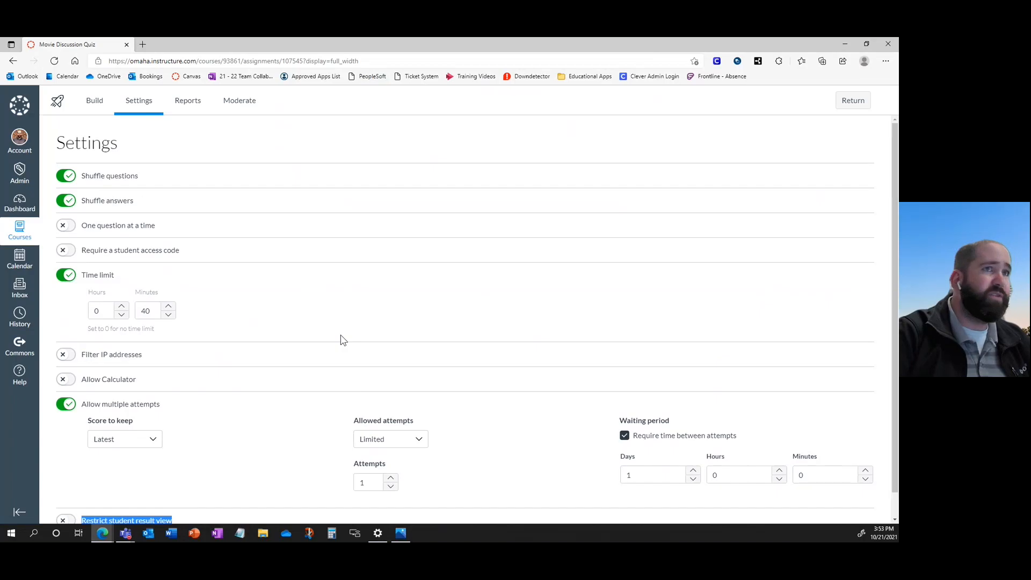
# Add a True or False question after the fire hydrant question, titled "The Earth is flat.", with False as the correct answer
pyautogui.click(101, 101)
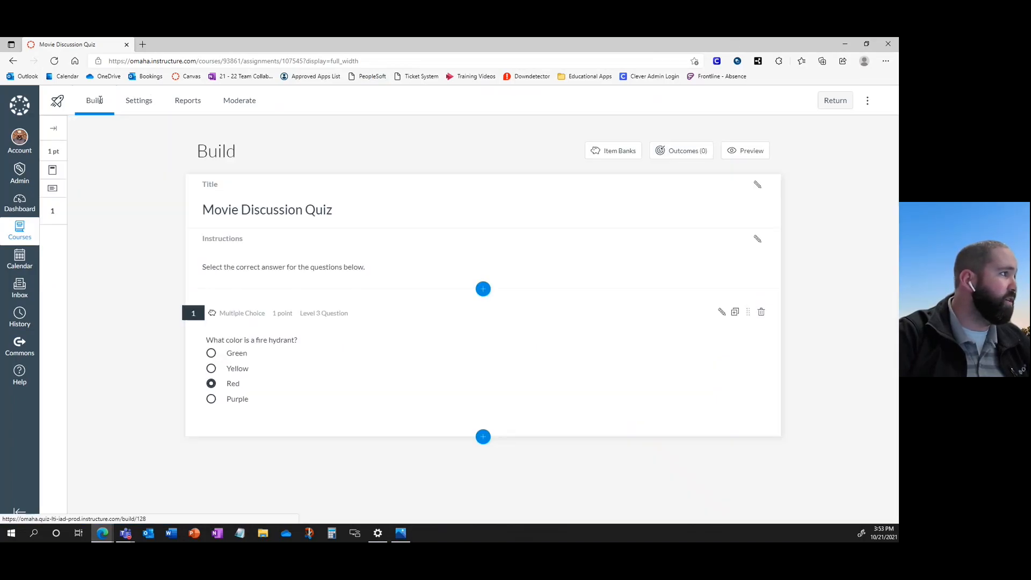
pyautogui.click(129, 105)
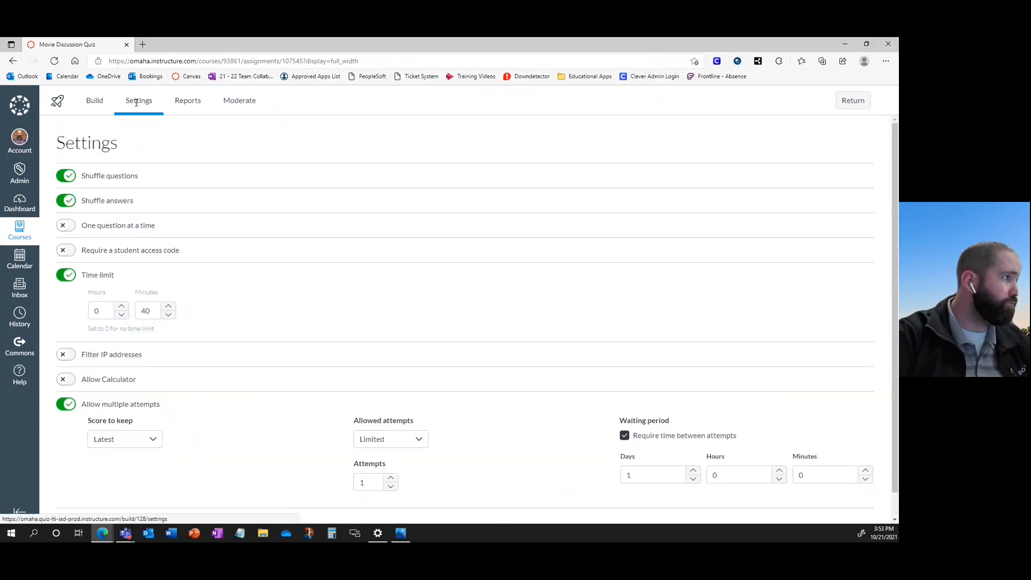
pyautogui.click(102, 107)
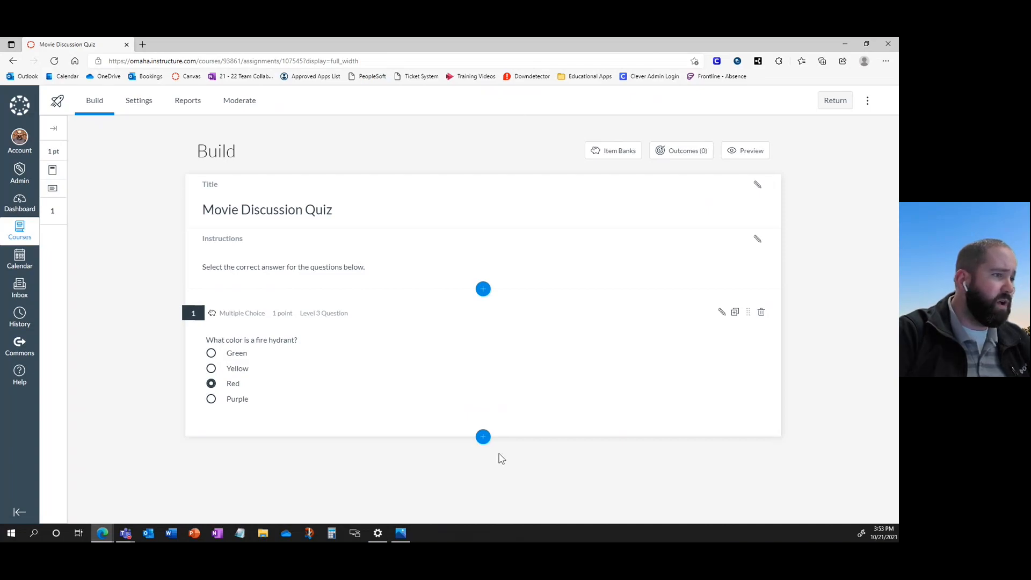
pyautogui.click(483, 436)
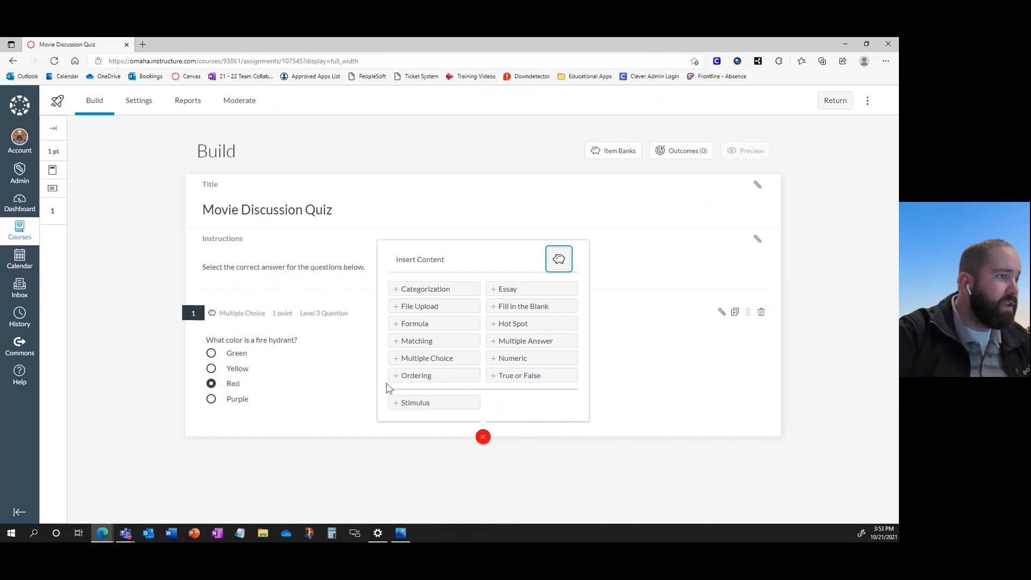
pyautogui.click(516, 377)
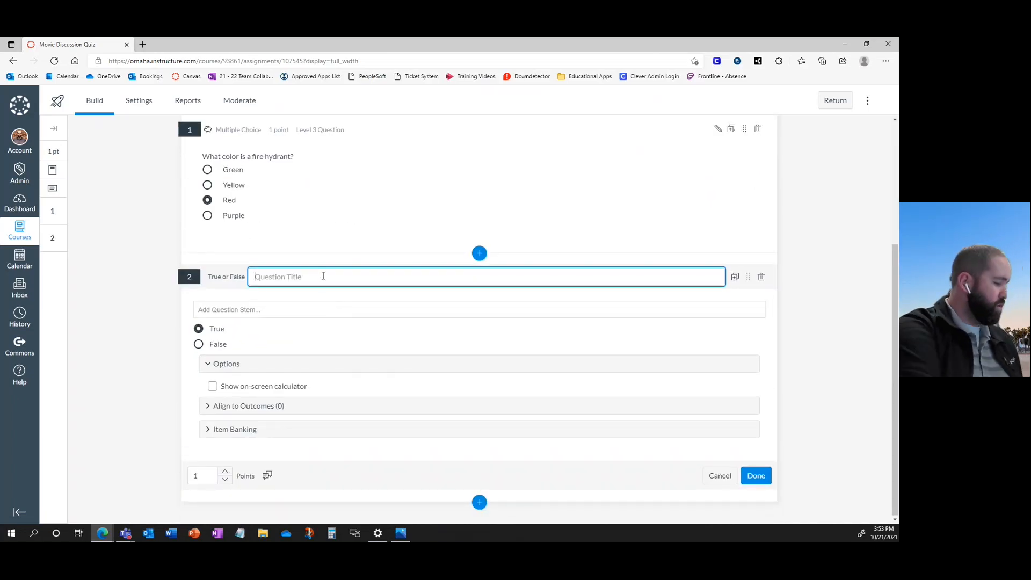
pyautogui.write('The Earth')
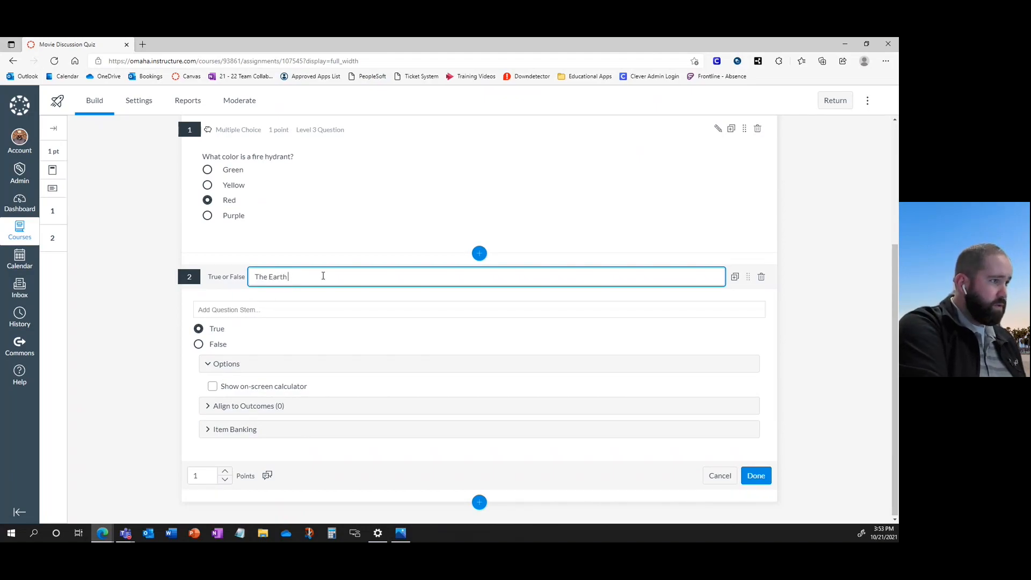
pyautogui.write(' is flat')
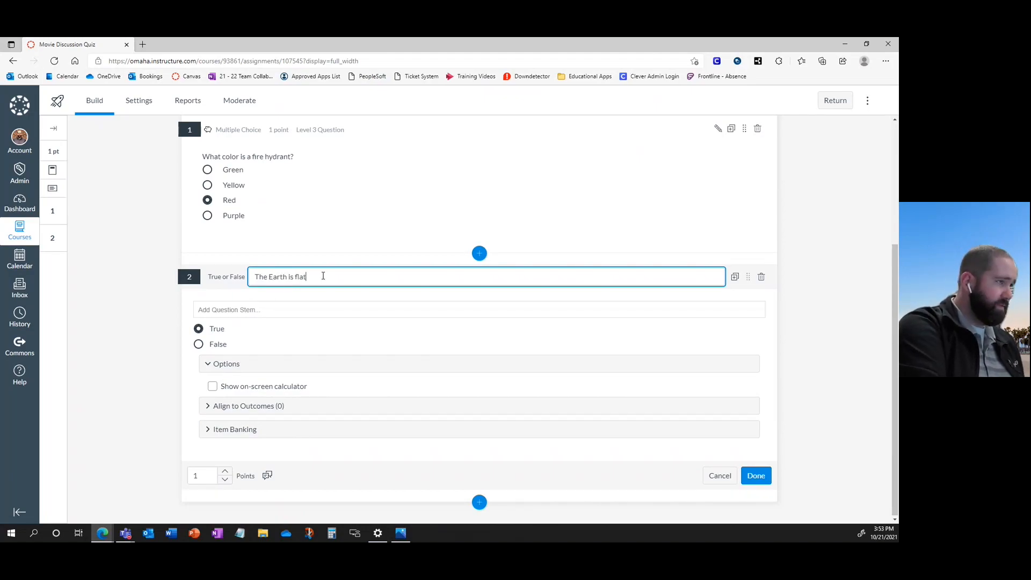
pyautogui.write('.')
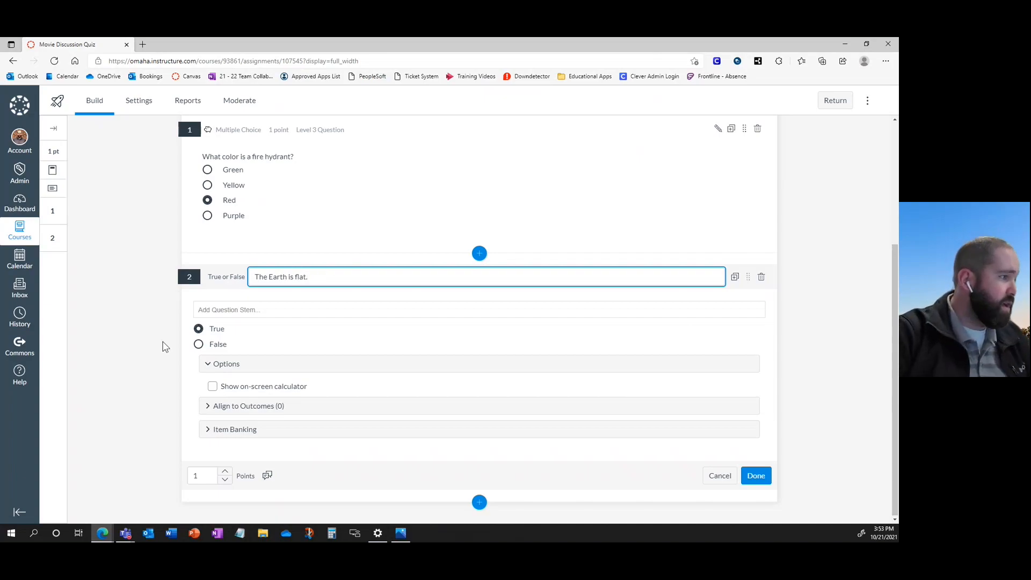
pyautogui.click(199, 329)
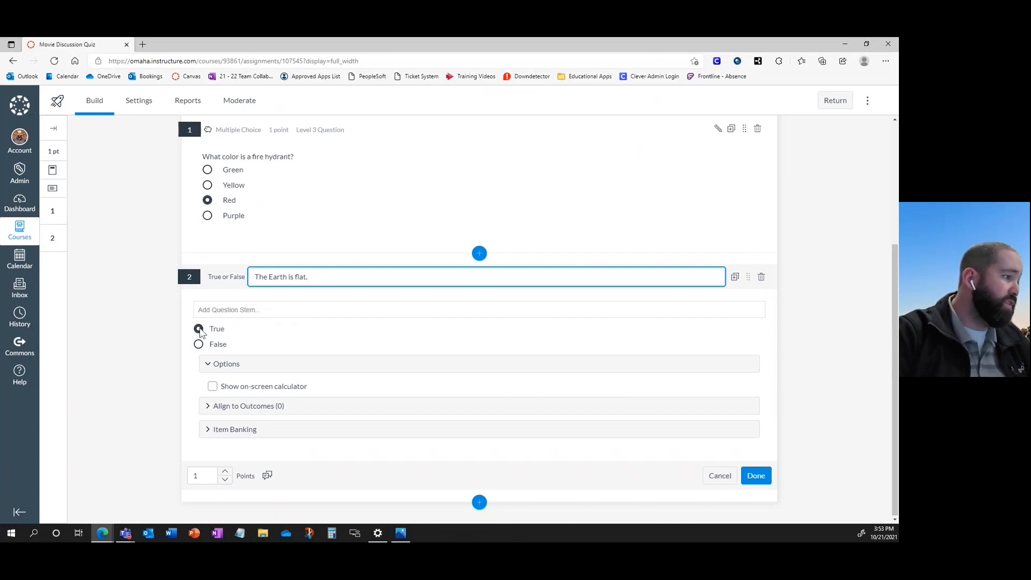
pyautogui.click(199, 345)
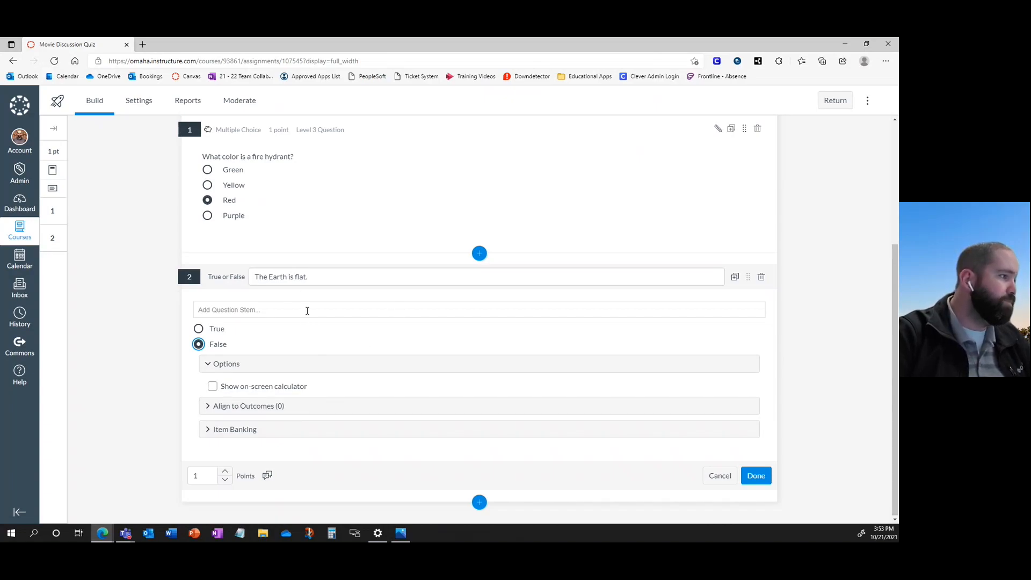
# Replace the True or False question's title with "Level 2 Question"
pyautogui.moveTo(310, 278); pyautogui.dragTo(246, 274)
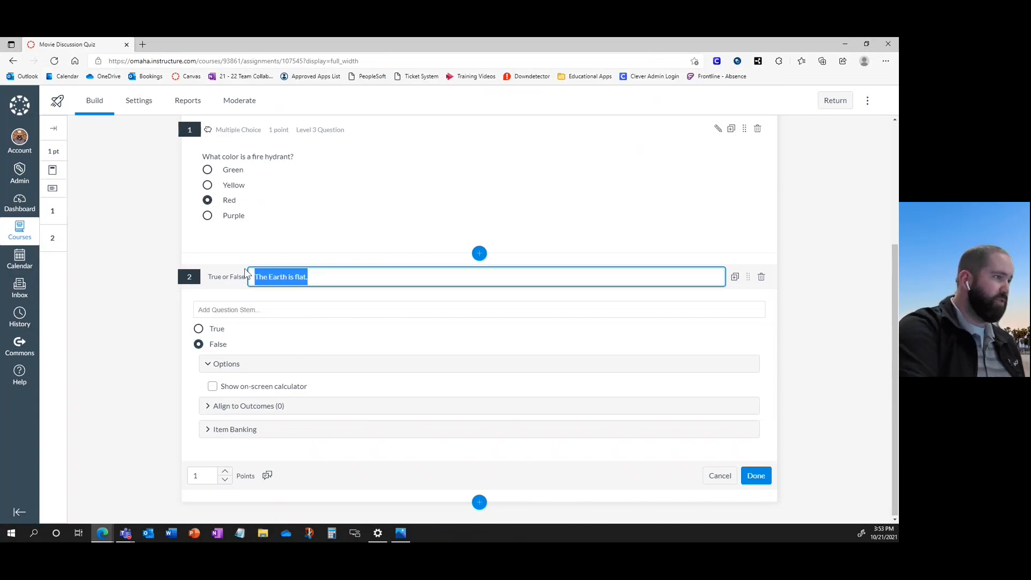
pyautogui.press('BackSpace')
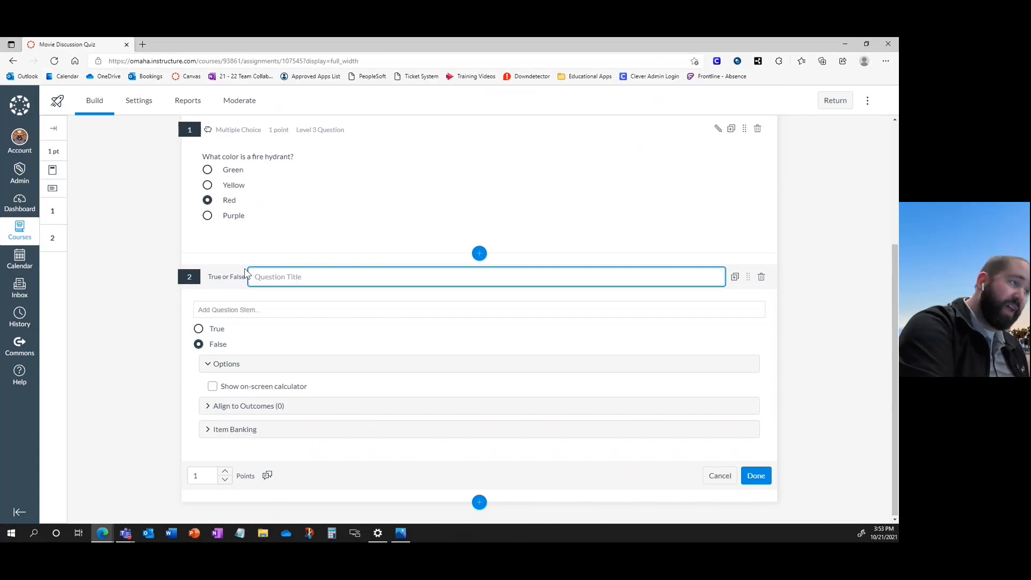
pyautogui.write('I')
pyautogui.press('BackSpace')
pyautogui.write('Level 2 Question')
# Enter "The Earth is flat." as the True or False question's stem and save the question
pyautogui.click(240, 310)
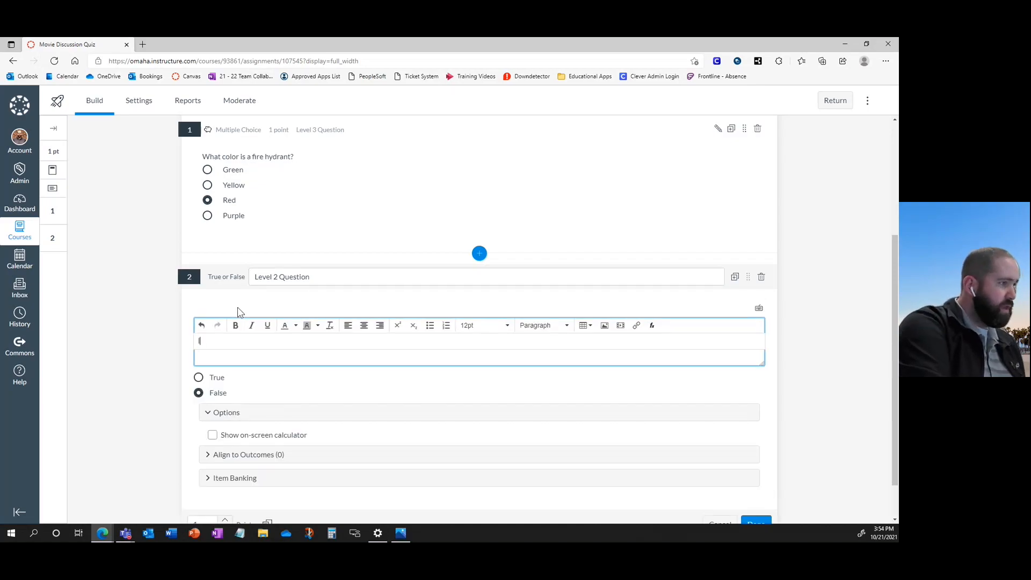
pyautogui.press('BackSpace')
pyautogui.press('BackSpace')
pyautogui.press('BackSpace')
pyautogui.press('BackSpace')
pyautogui.press('BackSpace')
pyautogui.press('BackSpace')
pyautogui.press('BackSpace')
pyautogui.press('BackSpace')
pyautogui.press('BackSpace')
pyautogui.press('BackSpace')
pyautogui.press('BackSpace')
pyautogui.press('BackSpace')
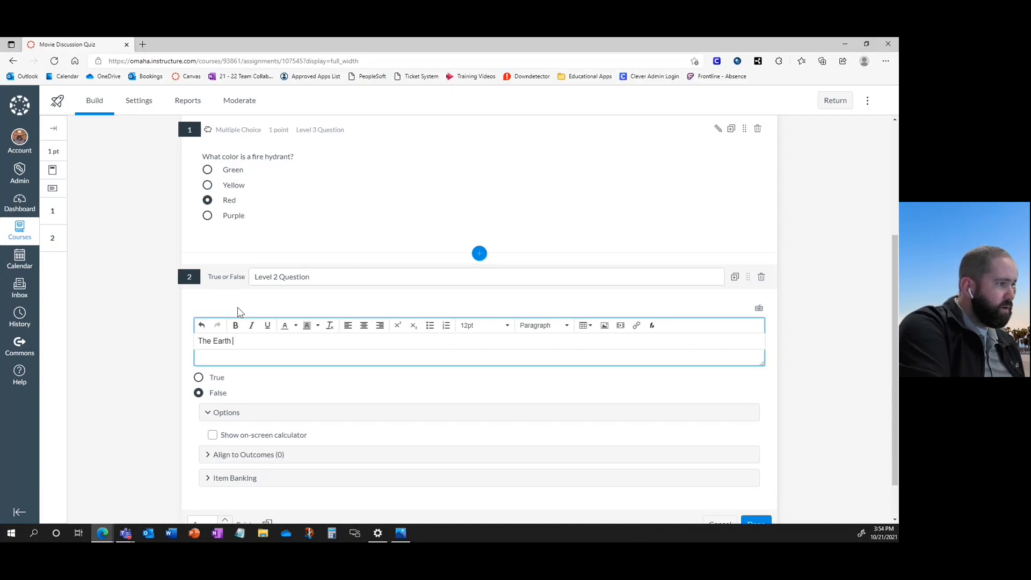
pyautogui.write('t')
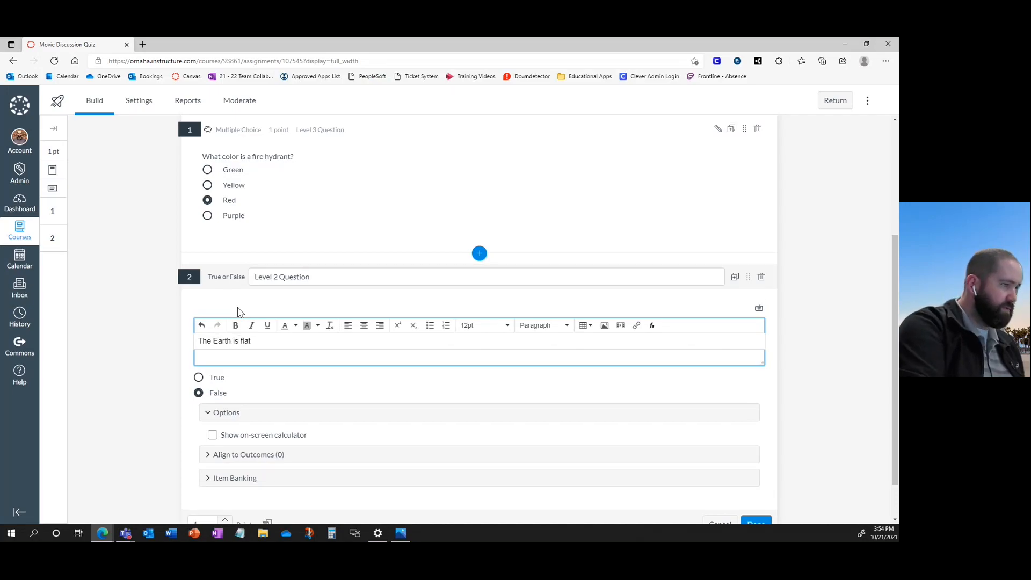
pyautogui.write('.')
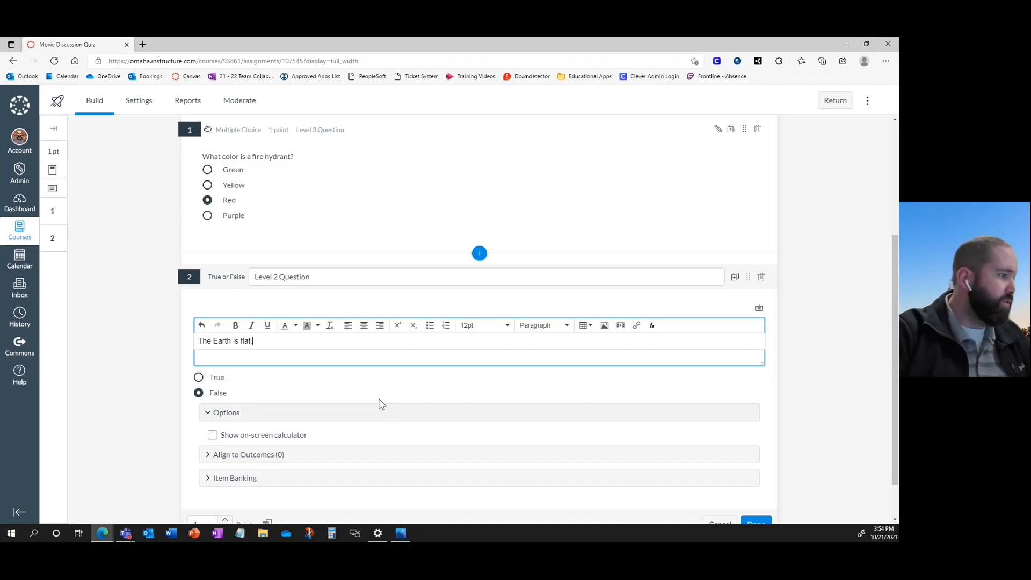
pyautogui.scroll(-1, 379, 399)
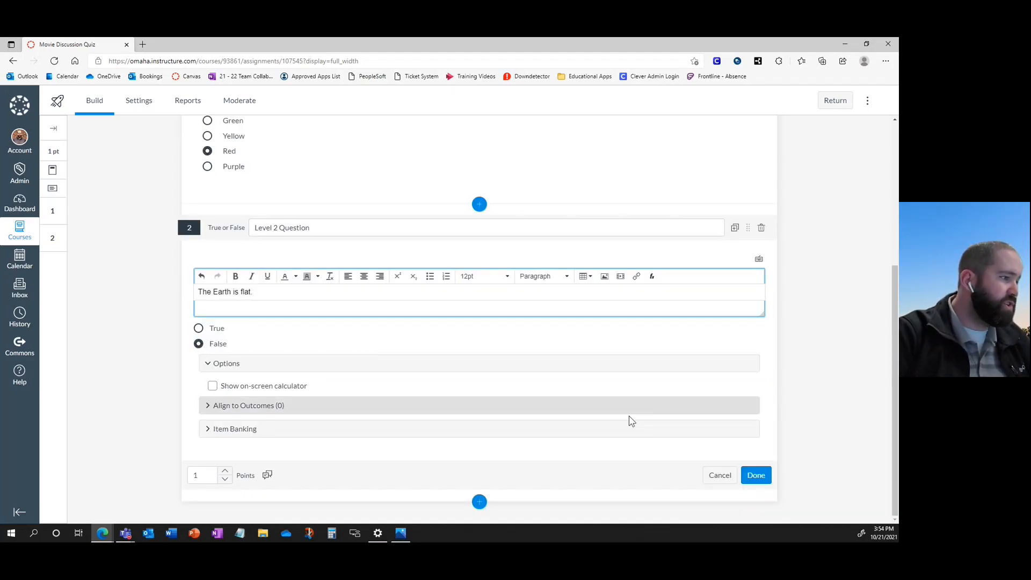
pyautogui.click(286, 430)
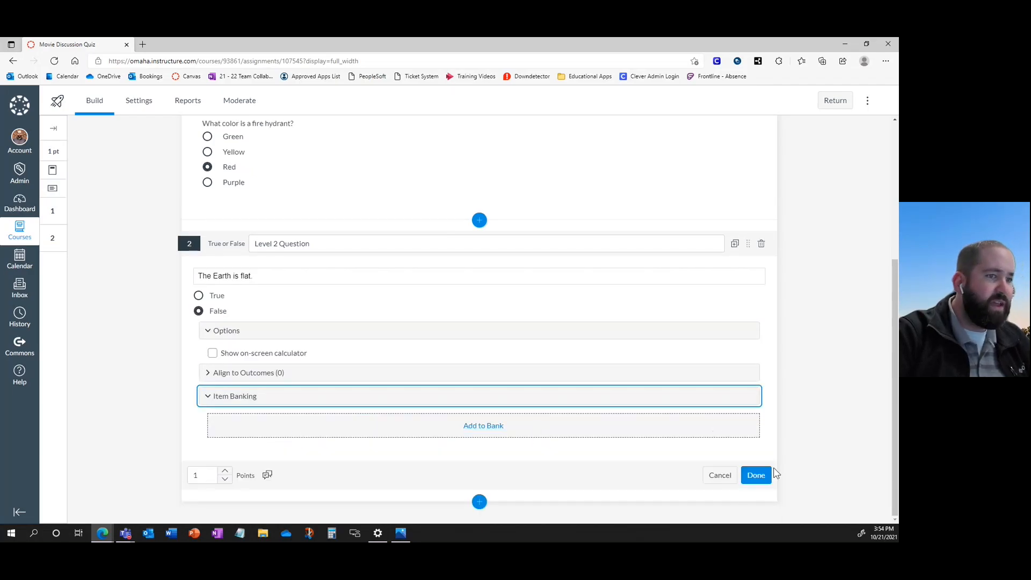
pyautogui.click(768, 478)
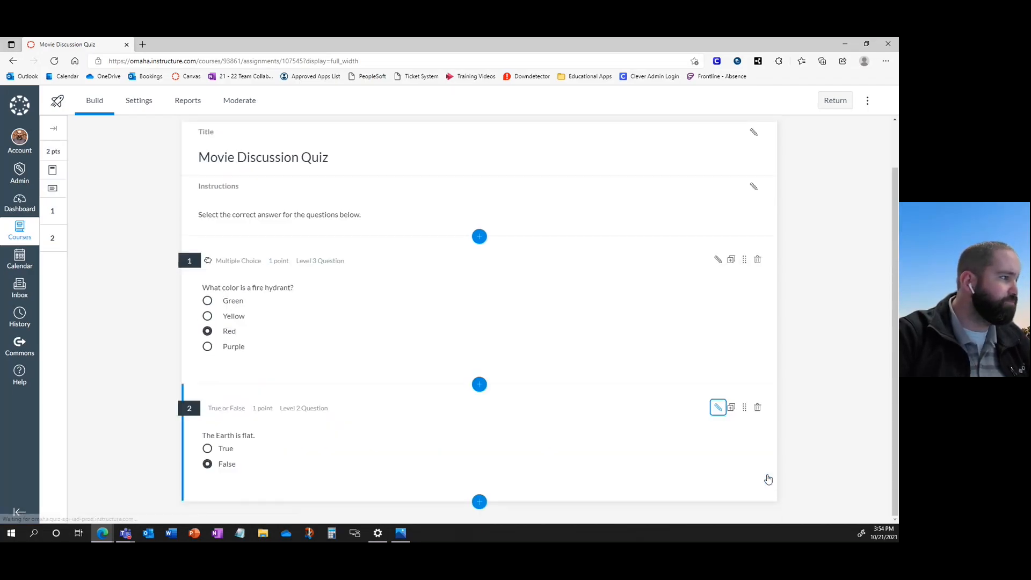
# Look through the setup fields of a new Formula question and delete that question
pyautogui.click(479, 502)
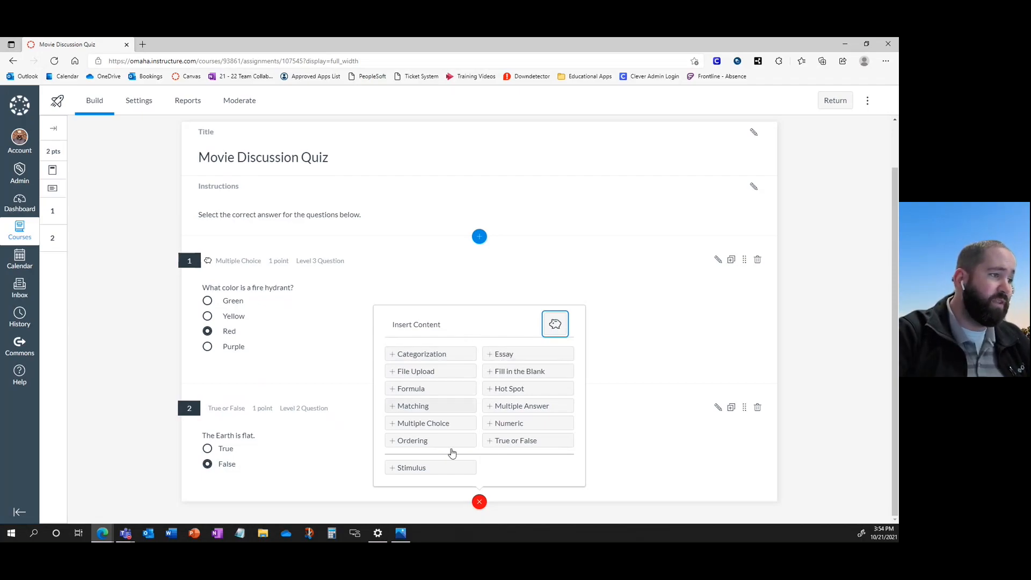
pyautogui.click(406, 389)
pyautogui.scroll(-5, 405, 395)
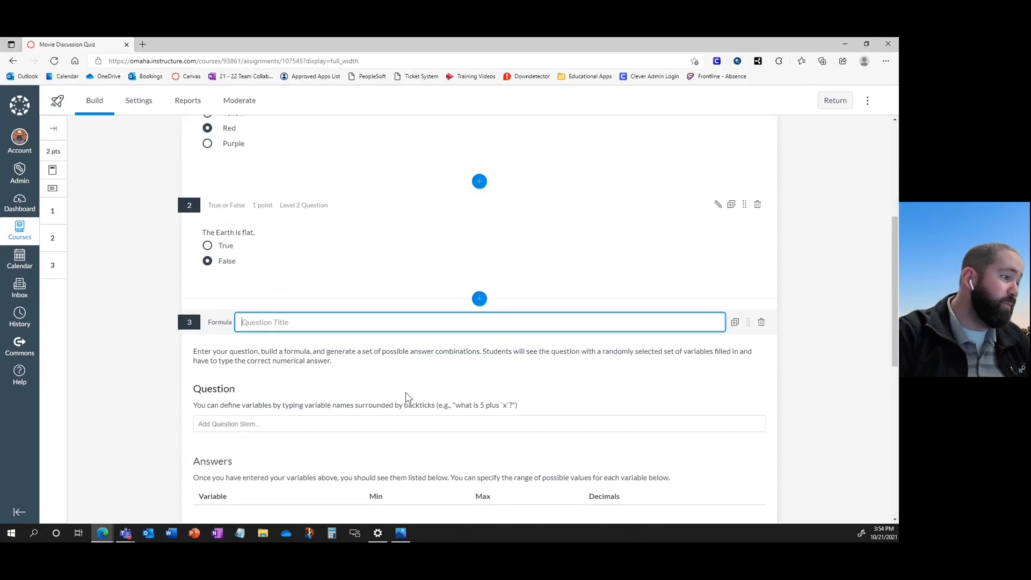
pyautogui.scroll(-1, 407, 399)
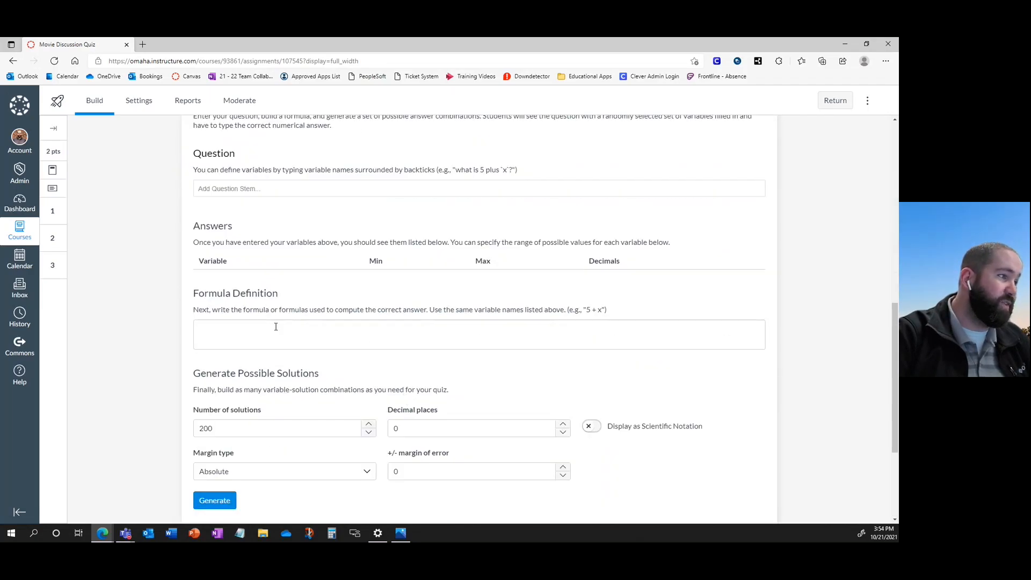
pyautogui.scroll(-3, 382, 437)
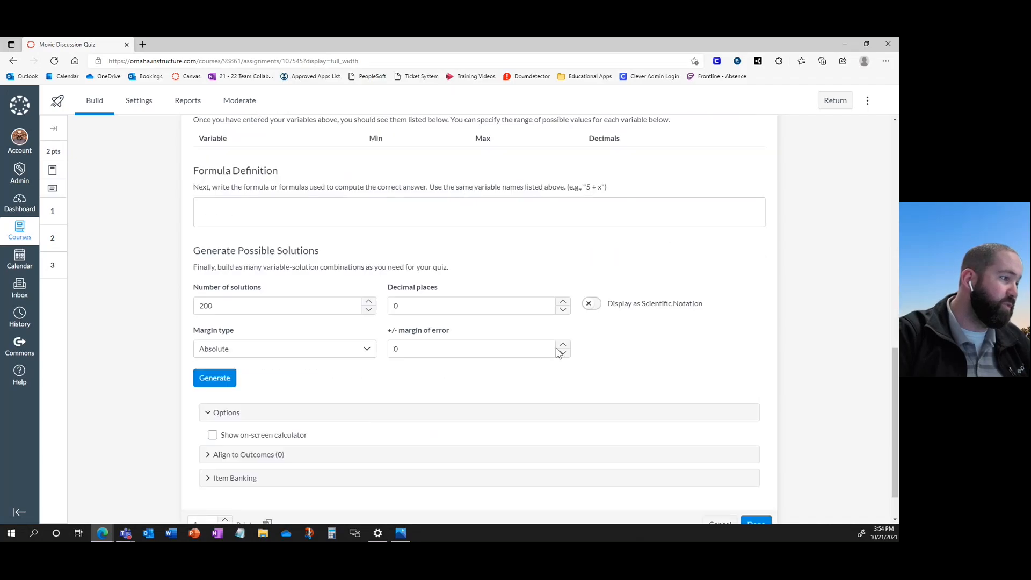
pyautogui.scroll(5, 437, 411)
pyautogui.scroll(5, 438, 411)
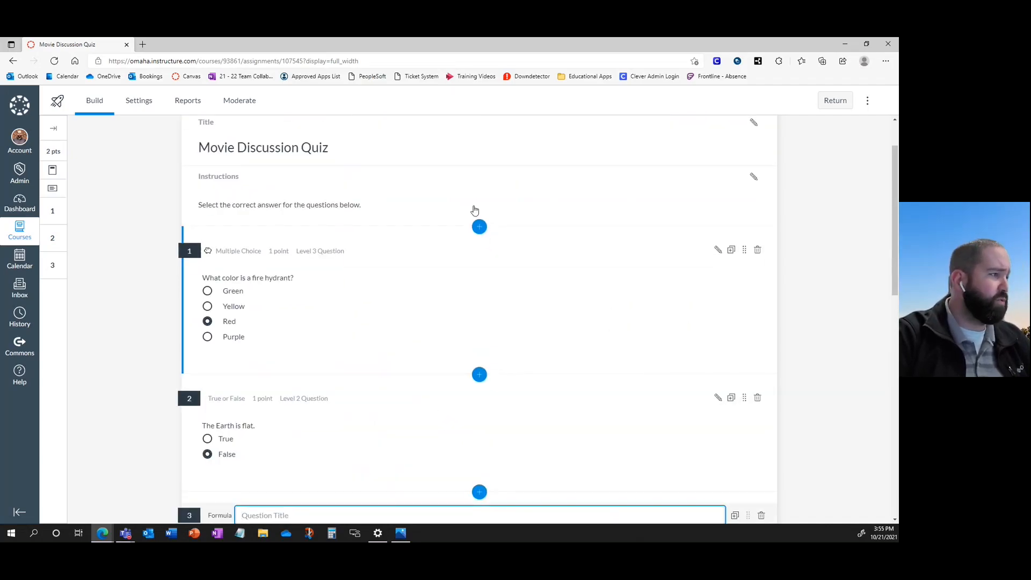
pyautogui.scroll(-4, 634, 462)
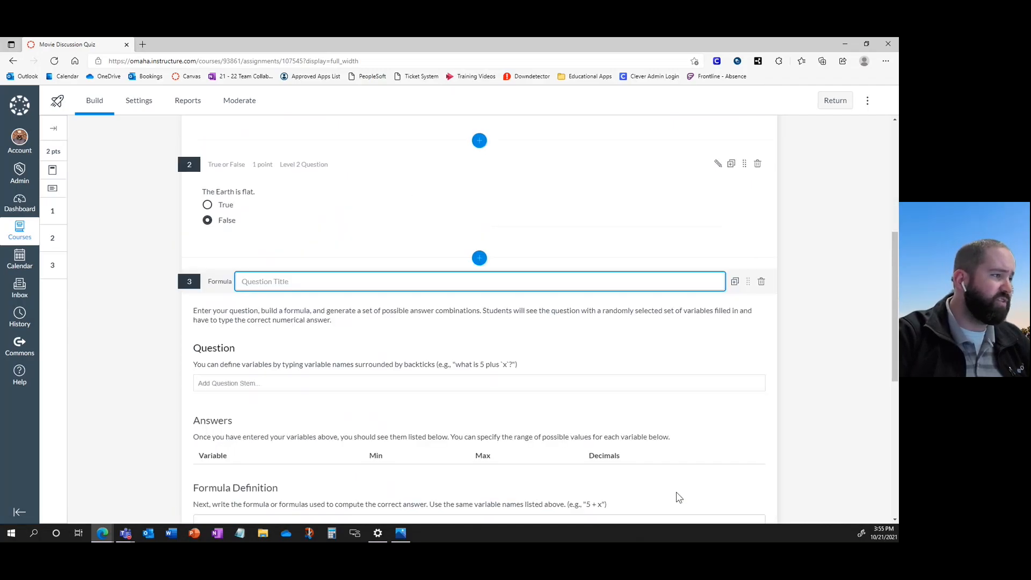
pyautogui.click(762, 274)
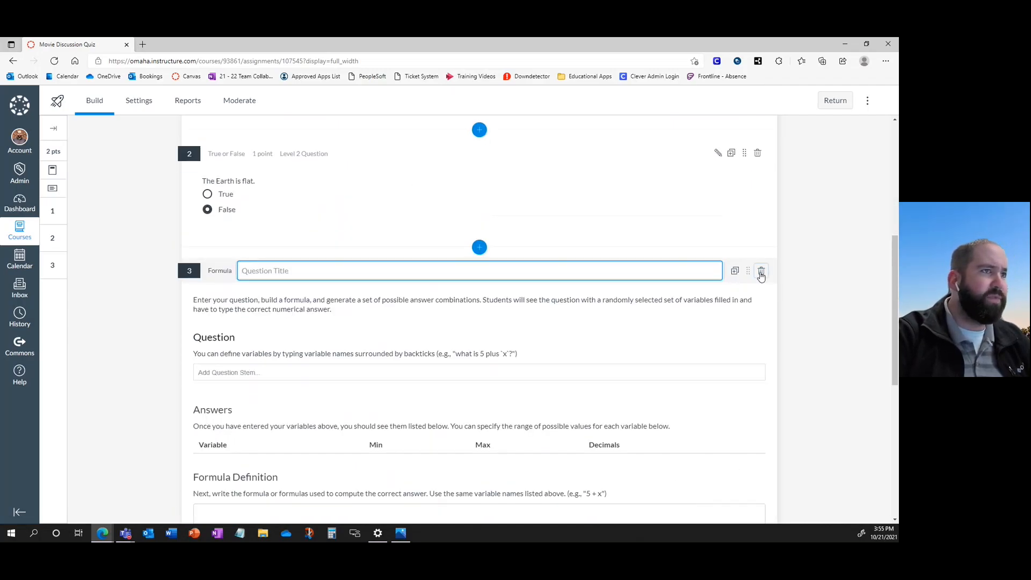
pyautogui.click(552, 337)
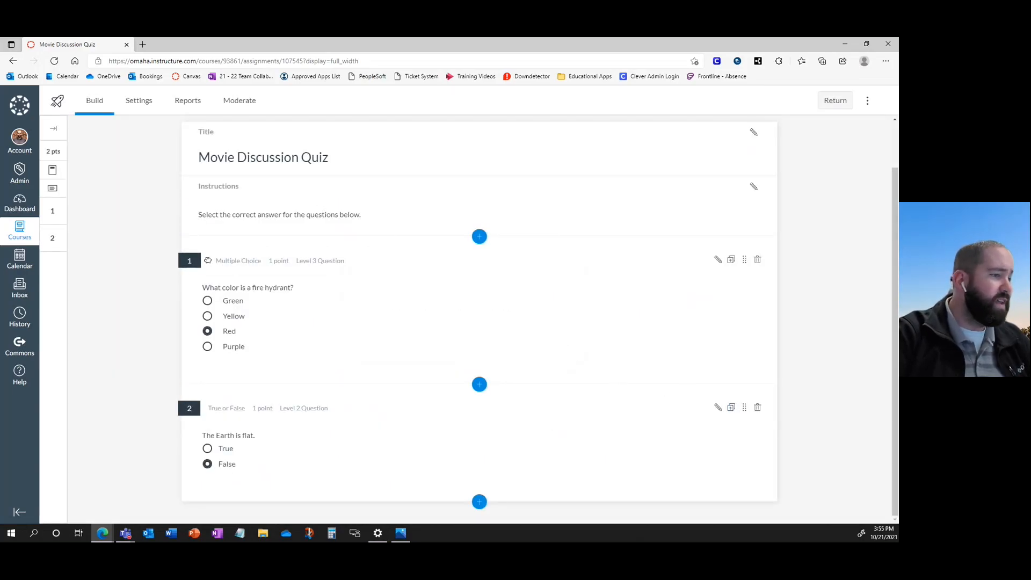
pyautogui.click(476, 505)
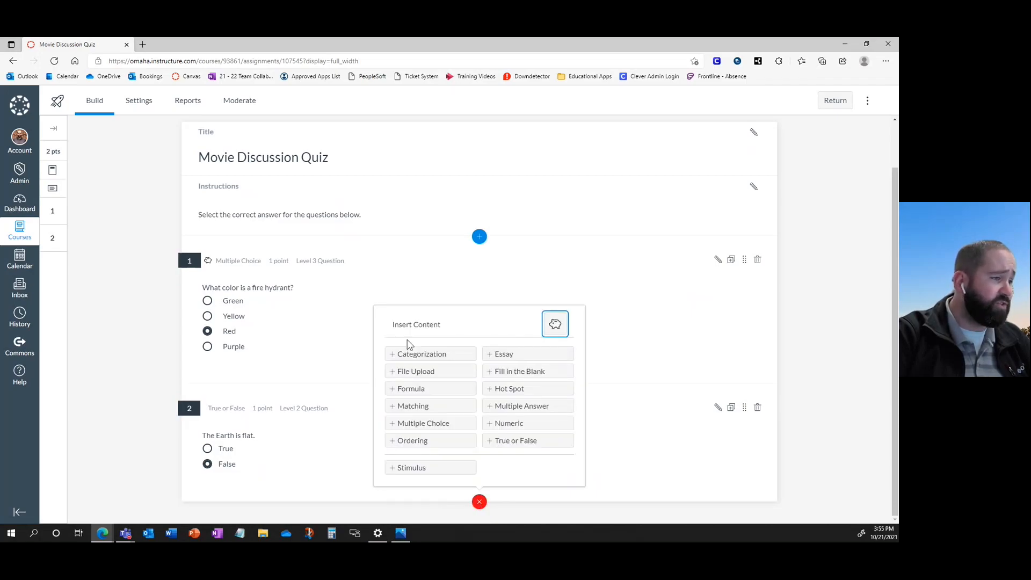
pyautogui.click(479, 501)
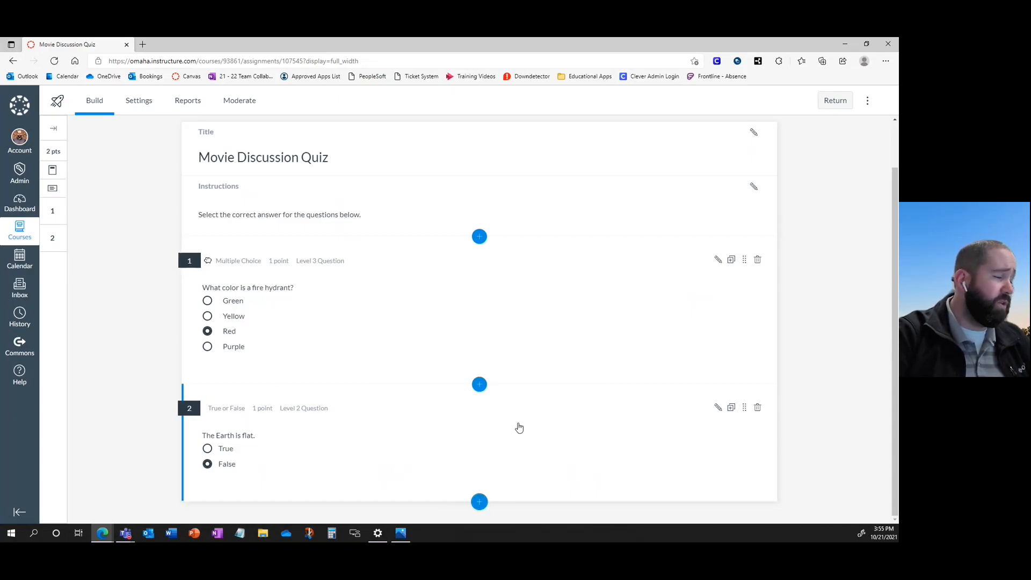
# Look through the fire hydrant question's banked-item editing options and leave the question unedited
pyautogui.scroll(2, 594, 451)
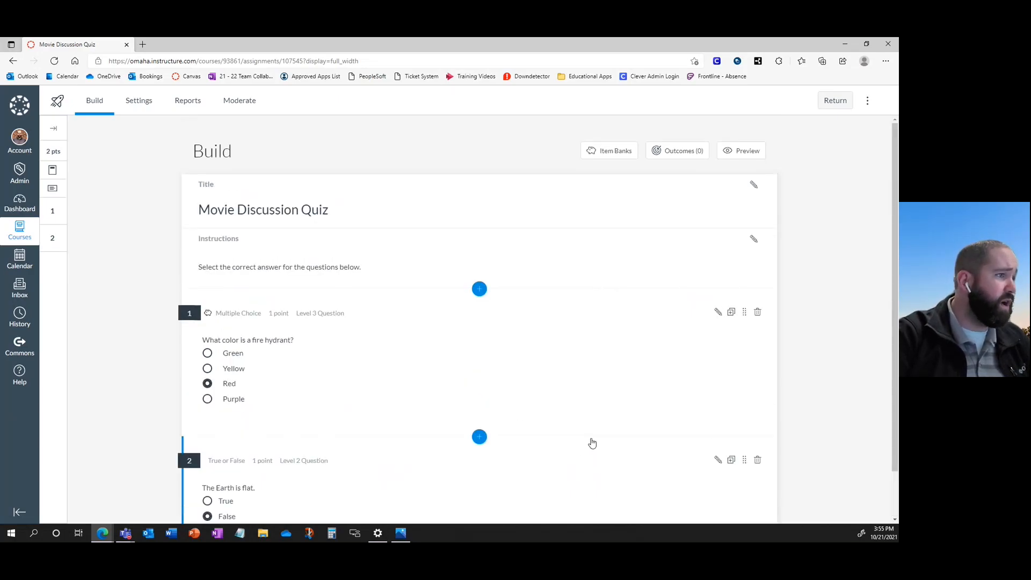
pyautogui.click(718, 312)
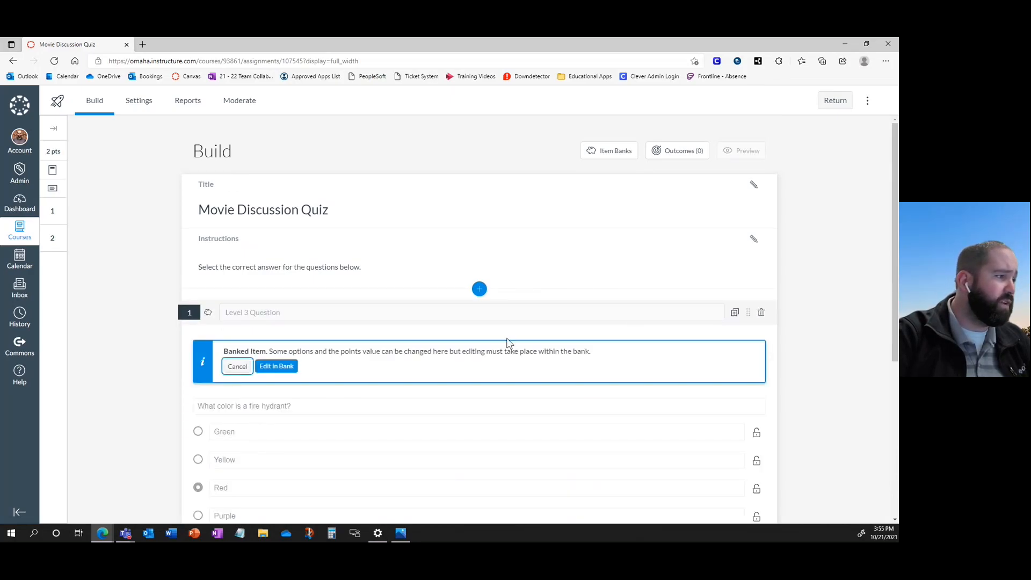
pyautogui.scroll(-3, 509, 342)
pyautogui.scroll(1, 534, 333)
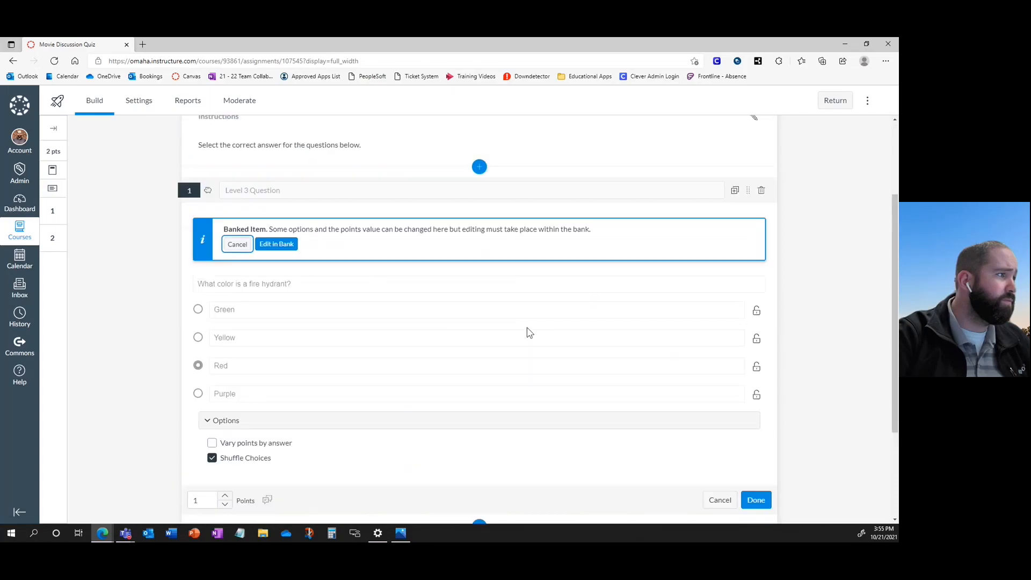
pyautogui.click(239, 242)
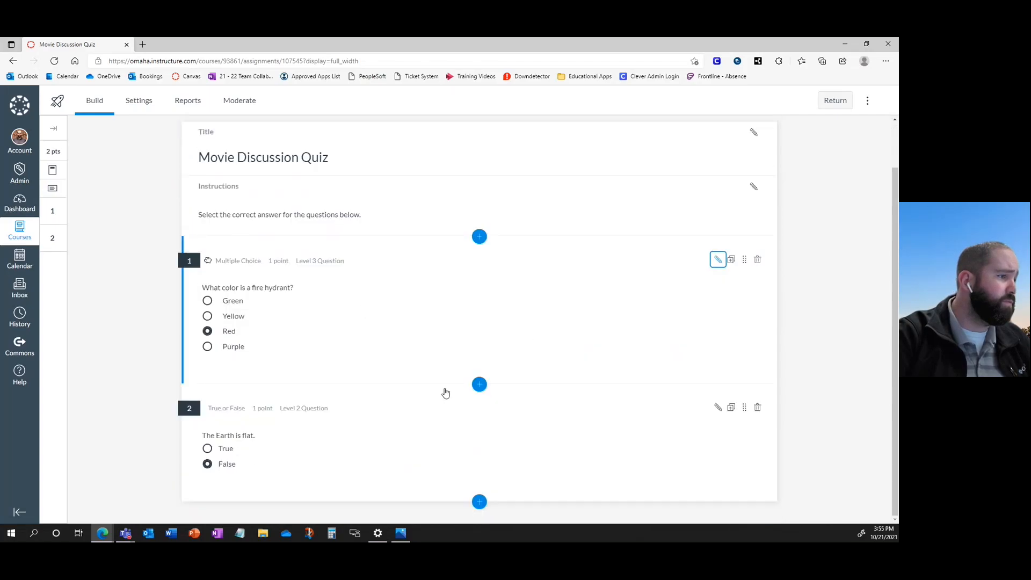
# Set the points for the True or False question "The Earth is flat." to 5 and save it
pyautogui.click(718, 407)
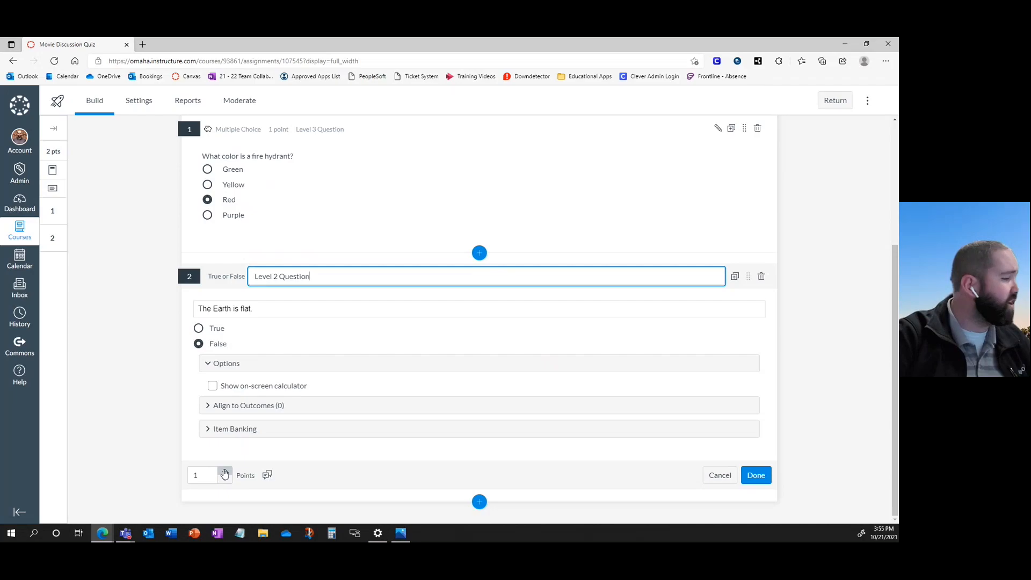
pyautogui.click(225, 474)
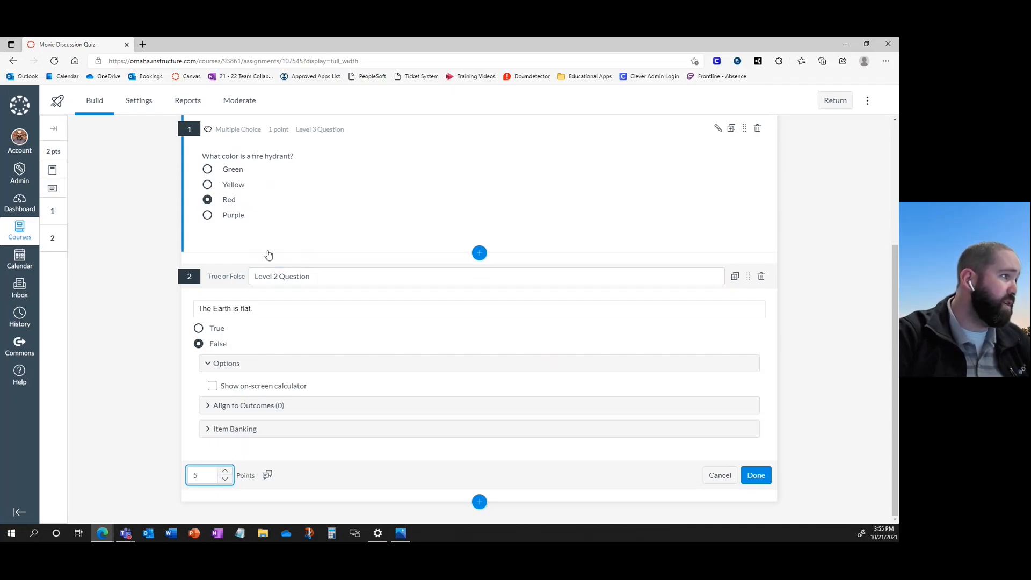
pyautogui.click(754, 475)
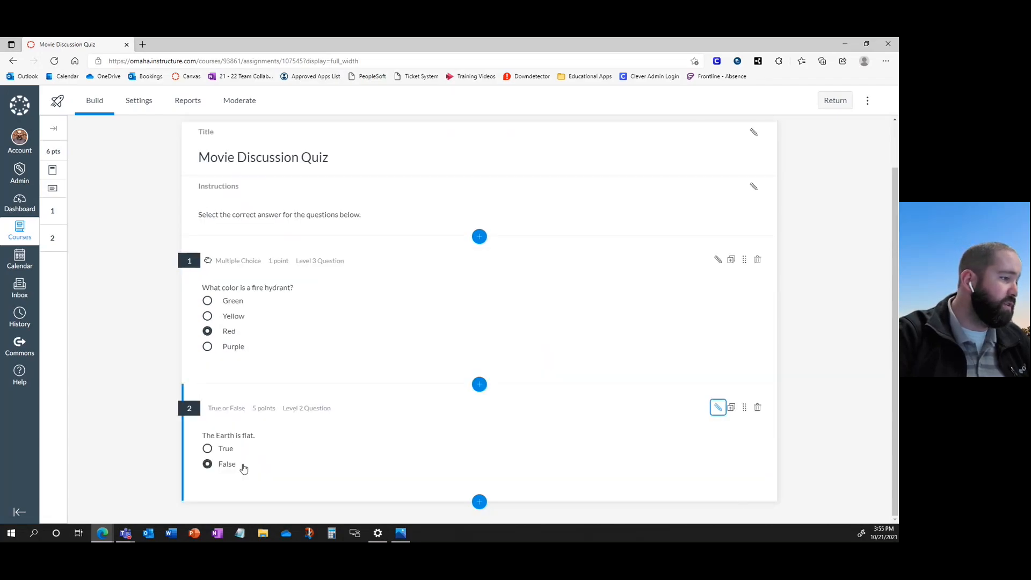
pyautogui.scroll(2, 398, 517)
pyautogui.scroll(-2, 446, 517)
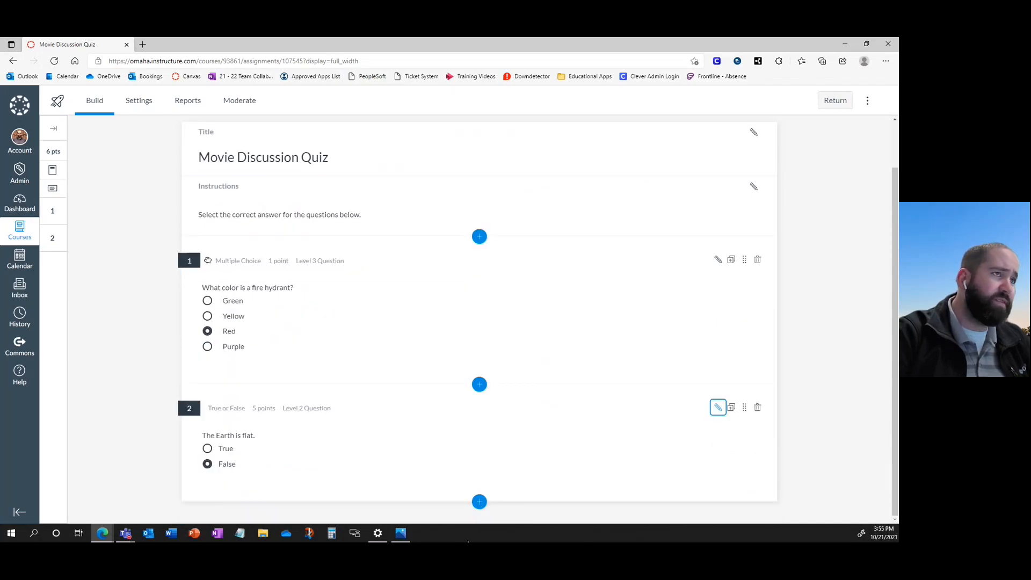
pyautogui.click(479, 502)
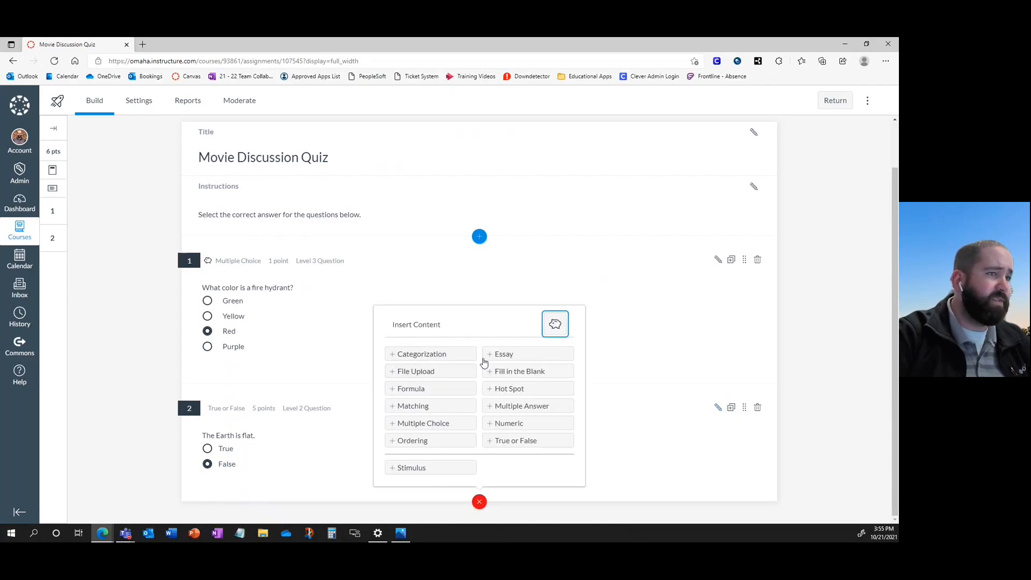
pyautogui.click(854, 307)
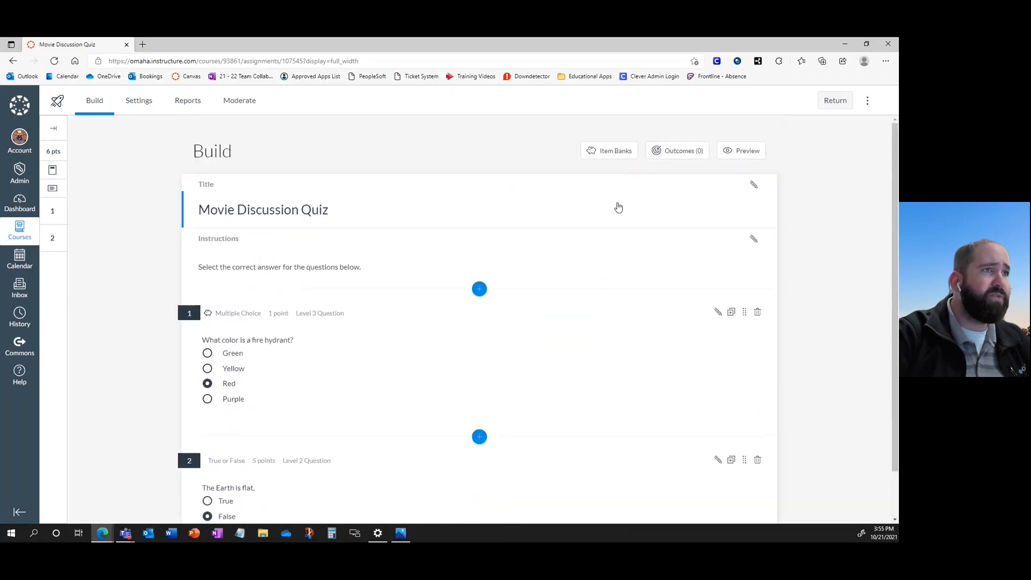
# Preview the quiz as a student, answering Red to the fire hydrant question and True to "The Earth is flat.", and submit the attempt
pyautogui.click(743, 152)
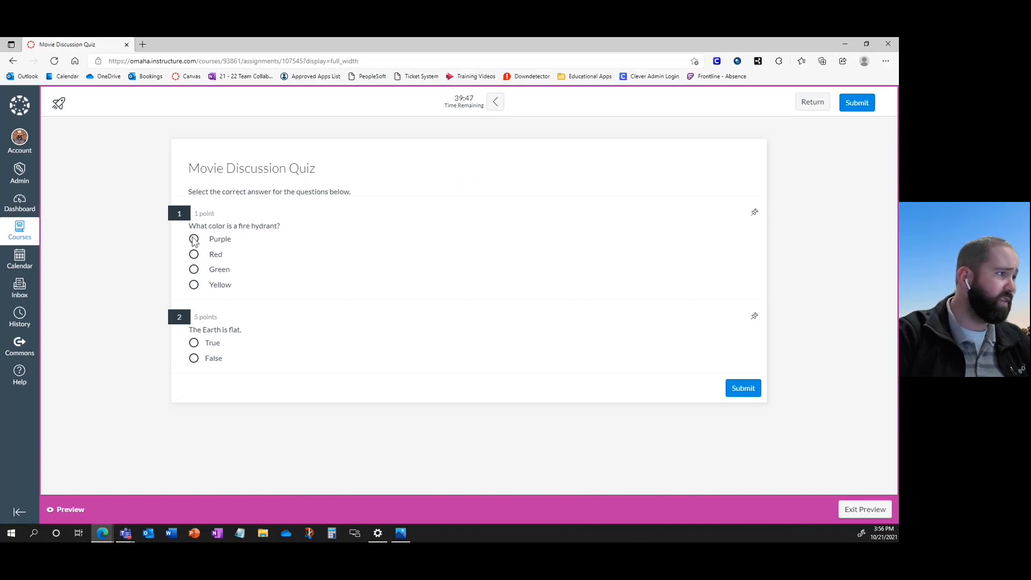
pyautogui.click(195, 256)
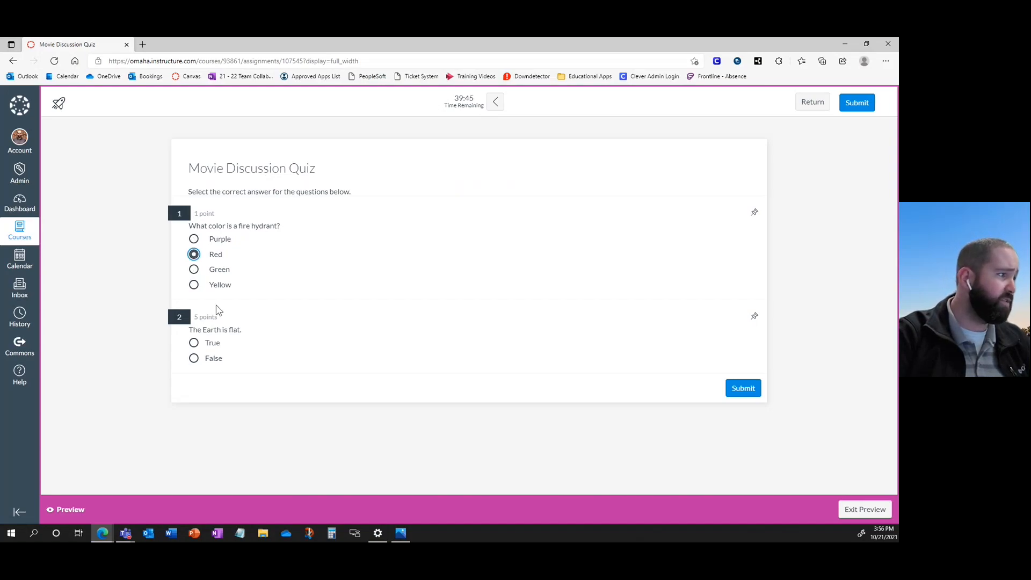
pyautogui.click(194, 344)
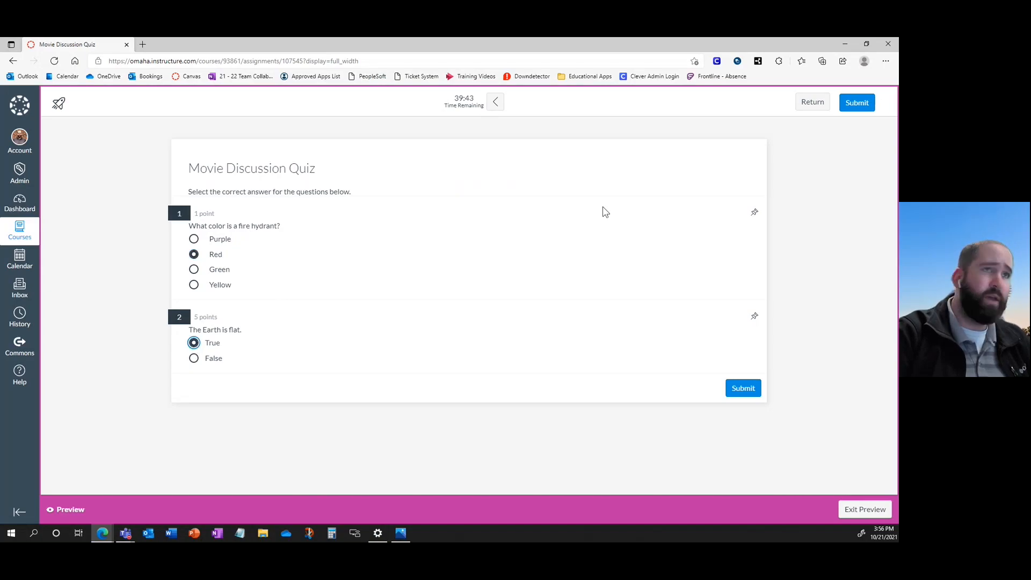
pyautogui.click(858, 105)
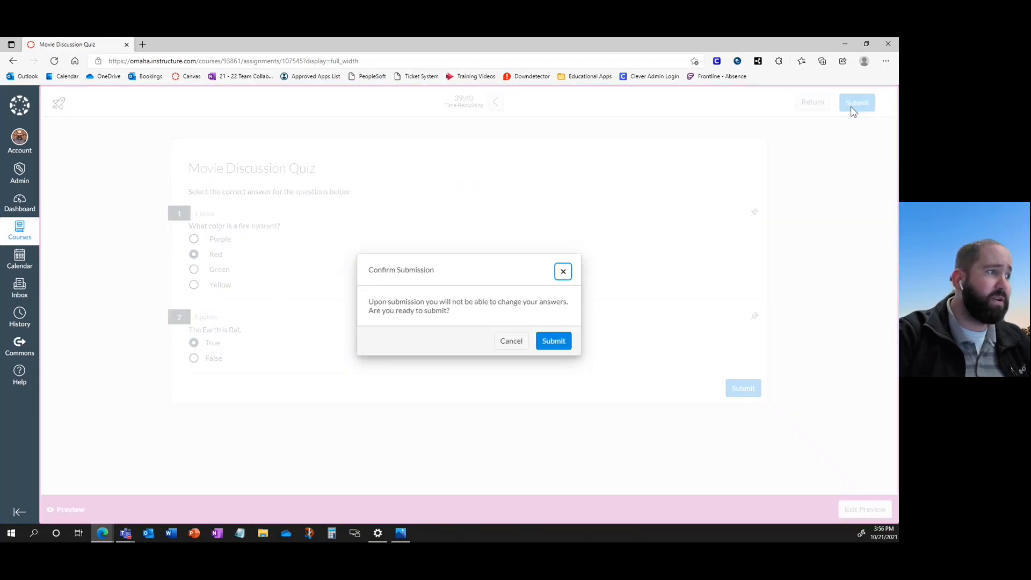
pyautogui.click(553, 342)
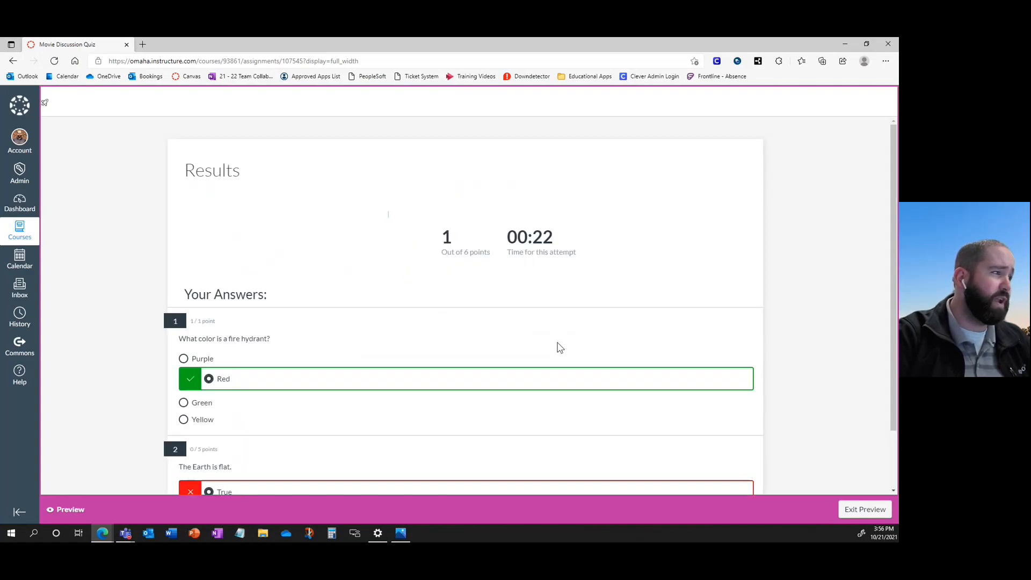
# Review the graded answers of the preview attempt and exit the preview to the quiz's build page
pyautogui.scroll(-2, 414, 325)
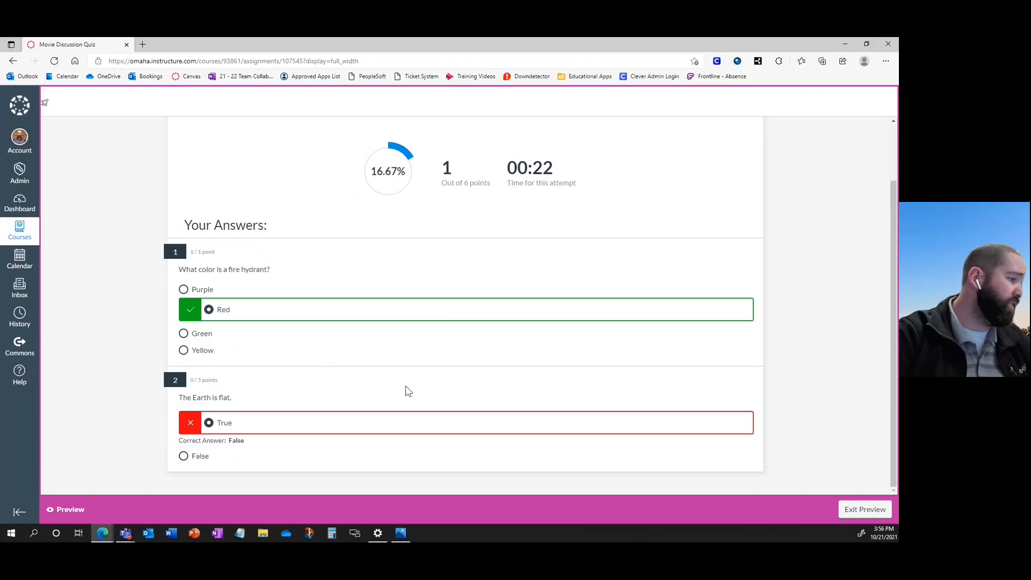
pyautogui.click(865, 510)
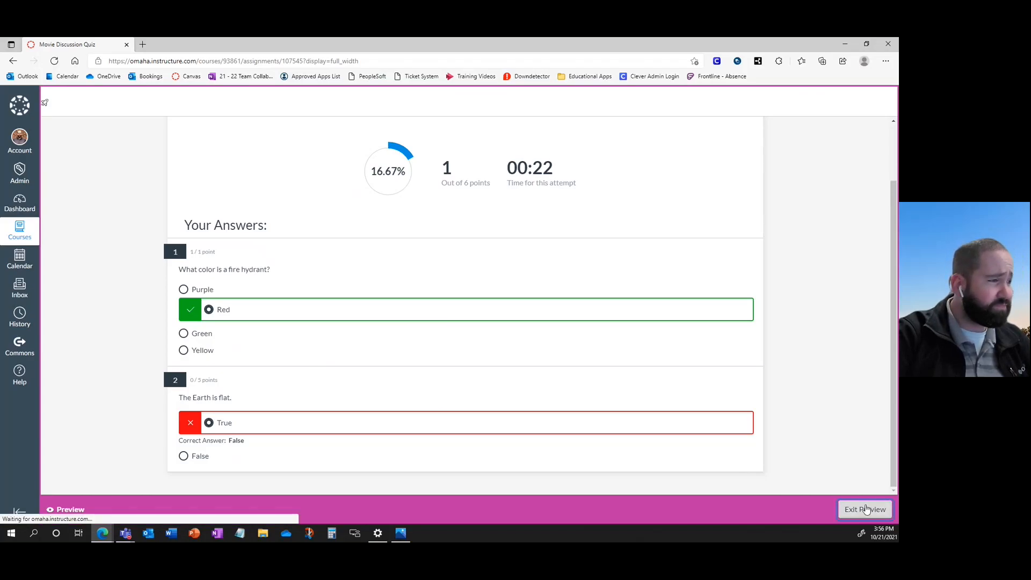
pyautogui.scroll(-1, 412, 403)
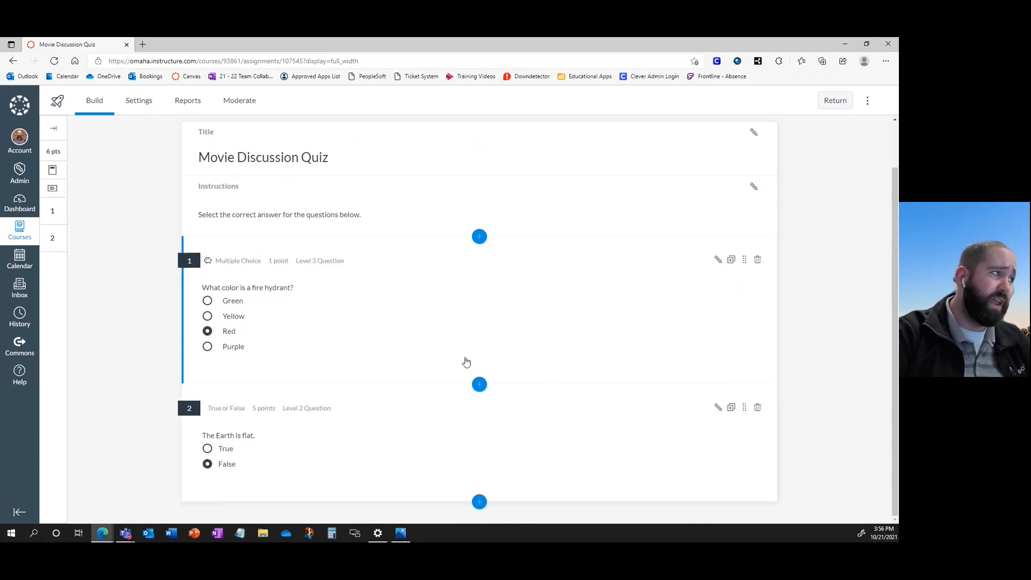
pyautogui.scroll(1, 435, 349)
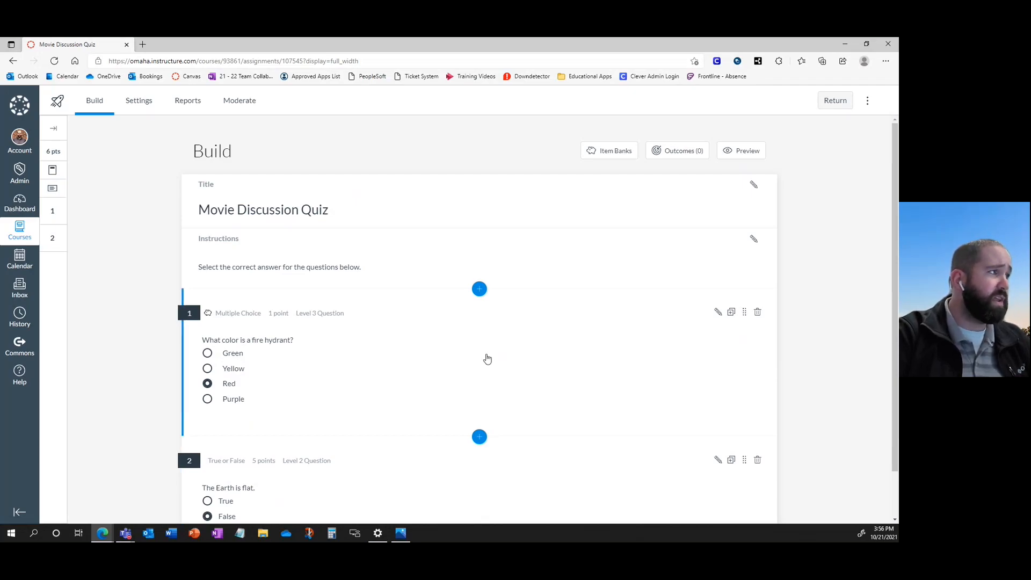
# View the quiz's Quiz and Item Analysis report and its Outcomes Analysis report, returning to the reports overview
pyautogui.click(199, 106)
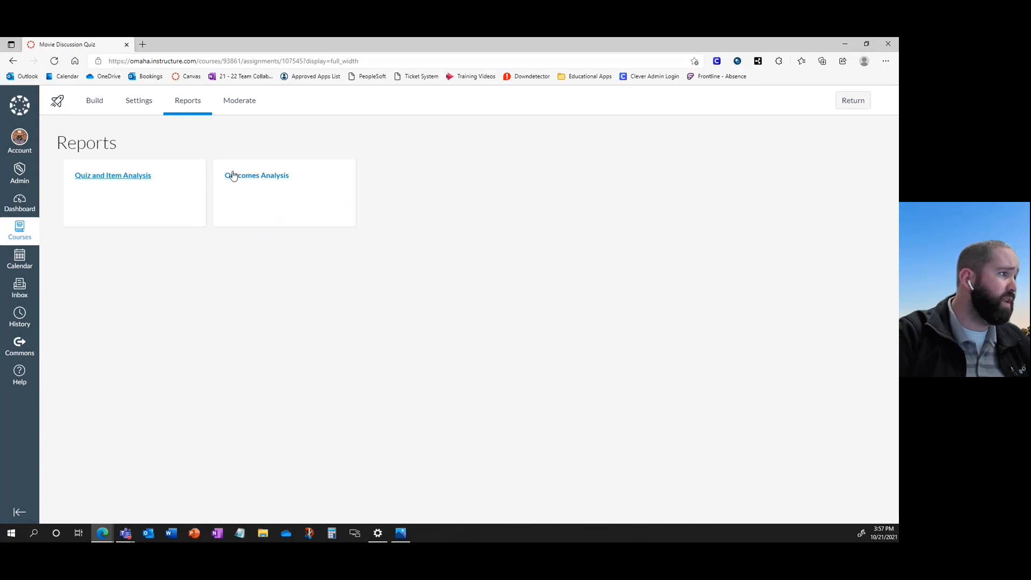
pyautogui.click(153, 178)
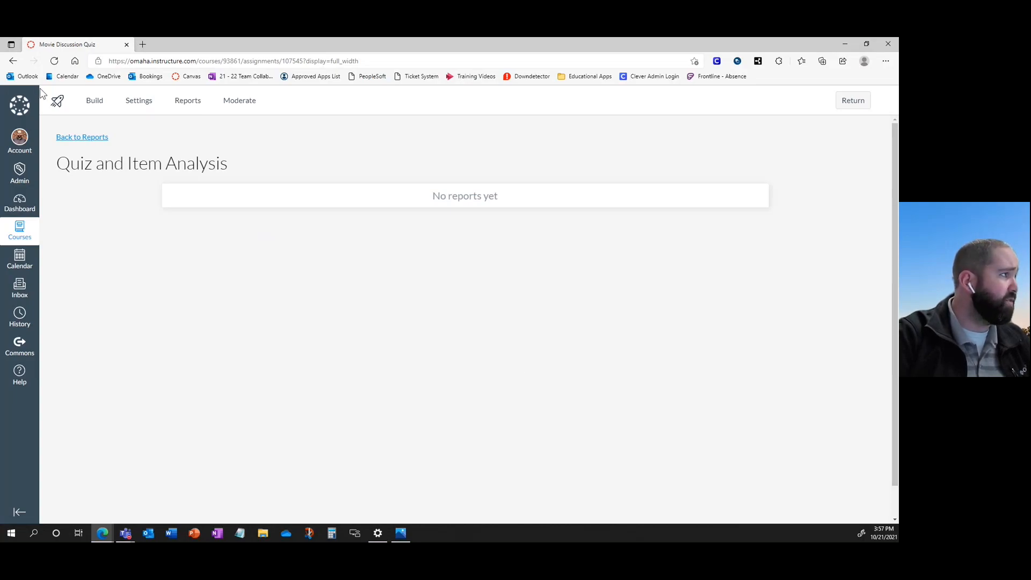
pyautogui.click(15, 62)
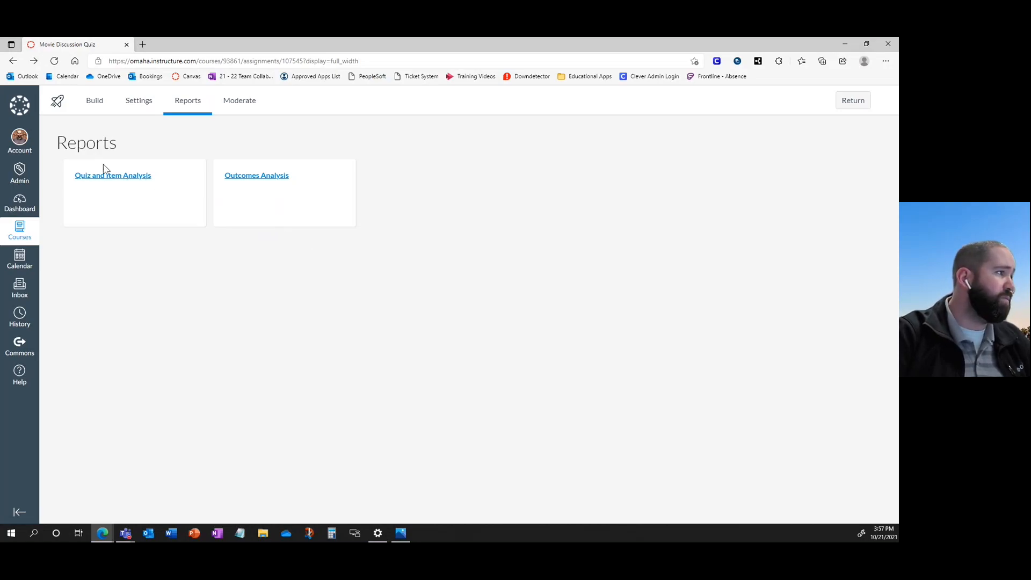
pyautogui.click(265, 178)
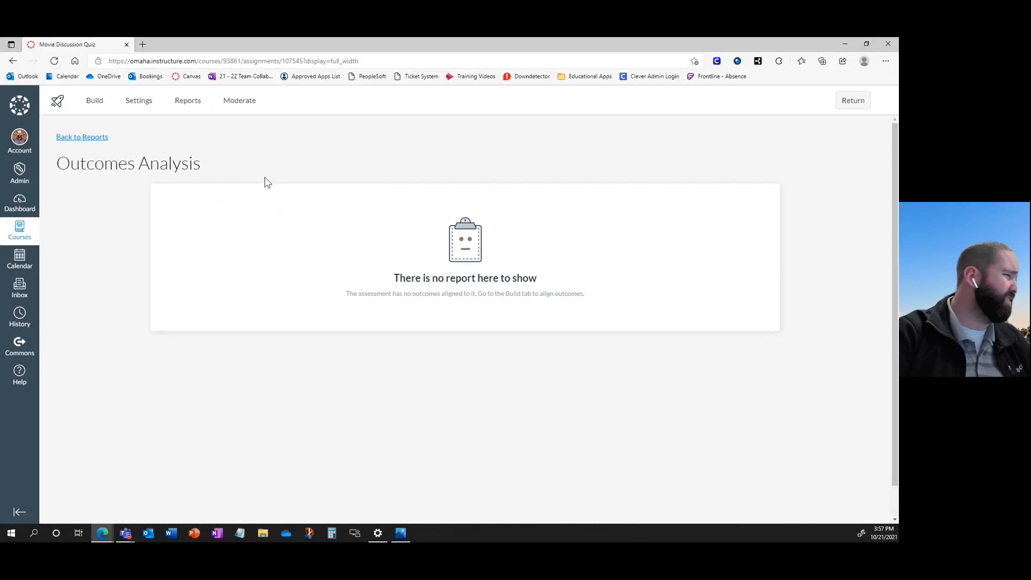
pyautogui.click(19, 64)
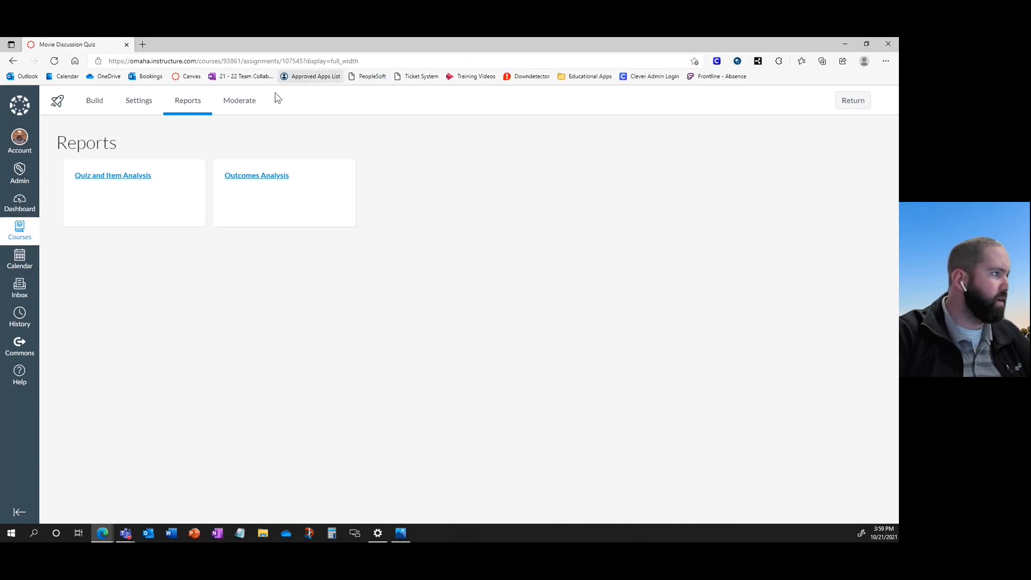
# Moderate the quiz for the first listed student, granting 2 additional attempts and removing the time limit, and check the saved settings
pyautogui.click(242, 105)
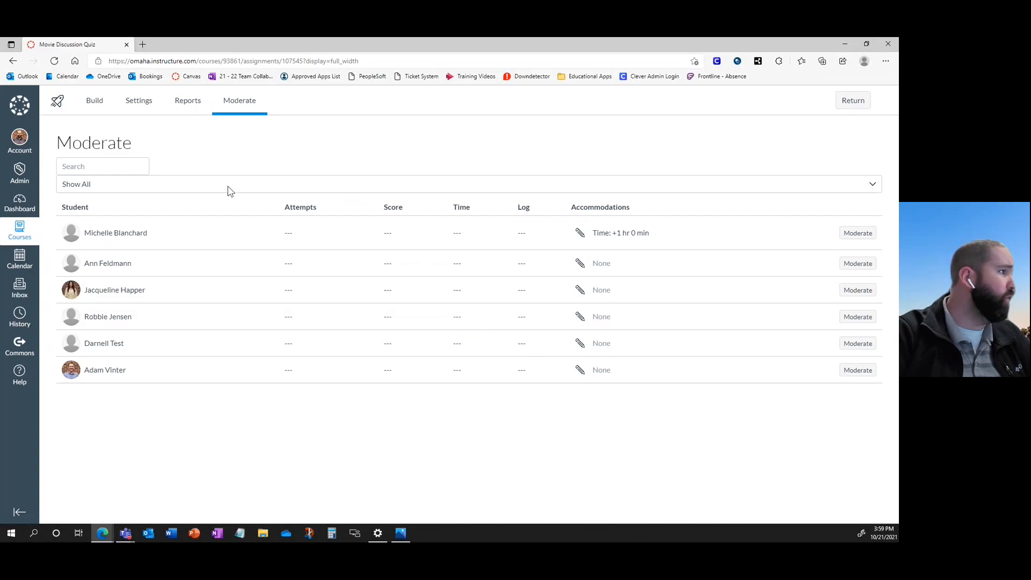
pyautogui.click(90, 167)
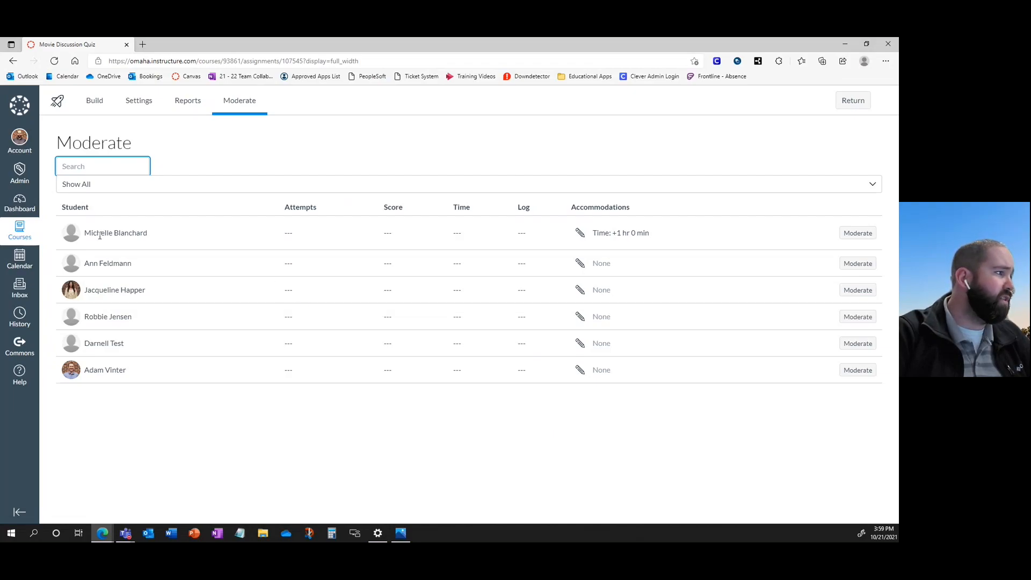
pyautogui.moveTo(85, 232); pyautogui.dragTo(145, 232)
pyautogui.click(195, 242)
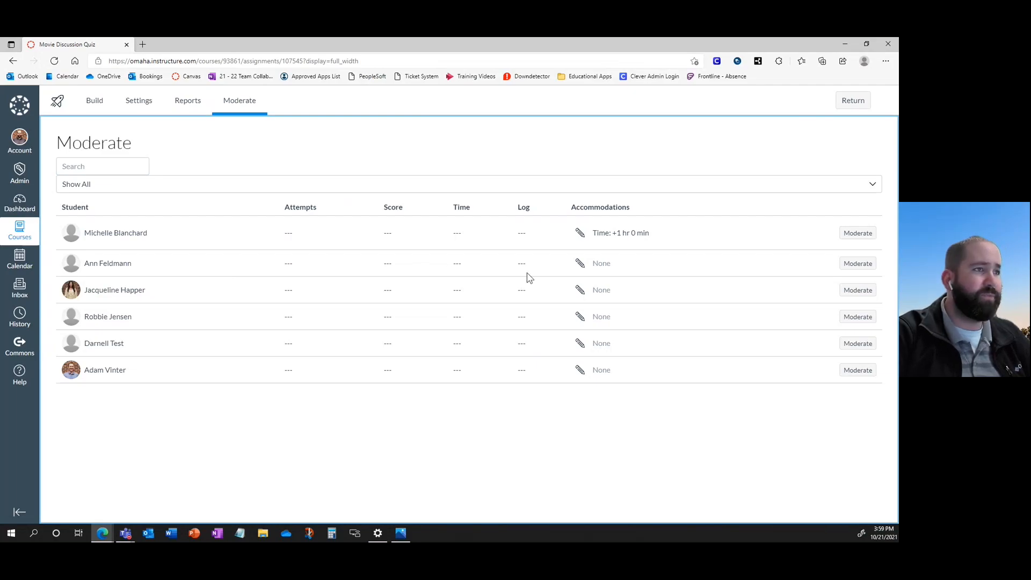
pyautogui.click(859, 234)
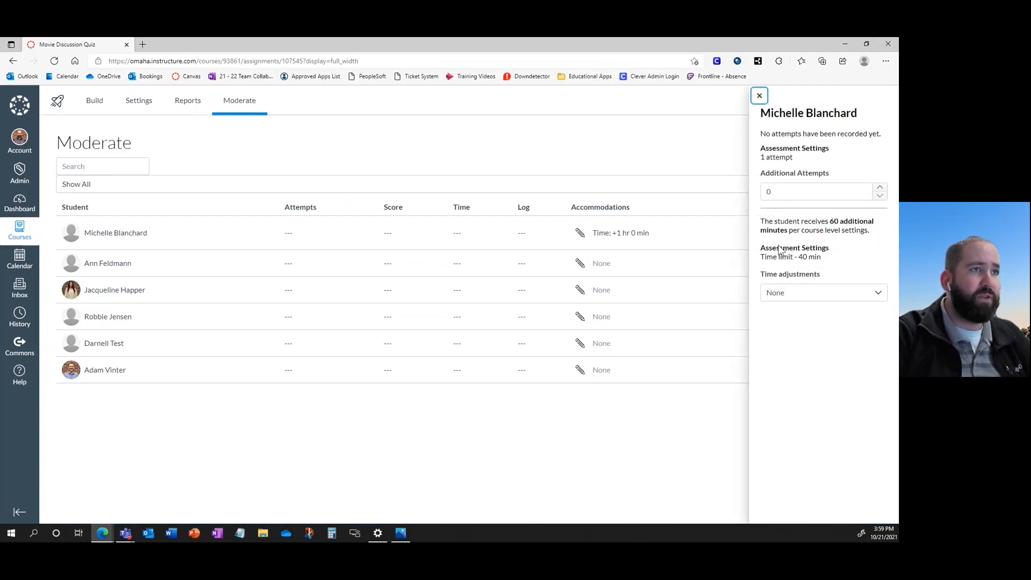
pyautogui.doubleClick(880, 187)
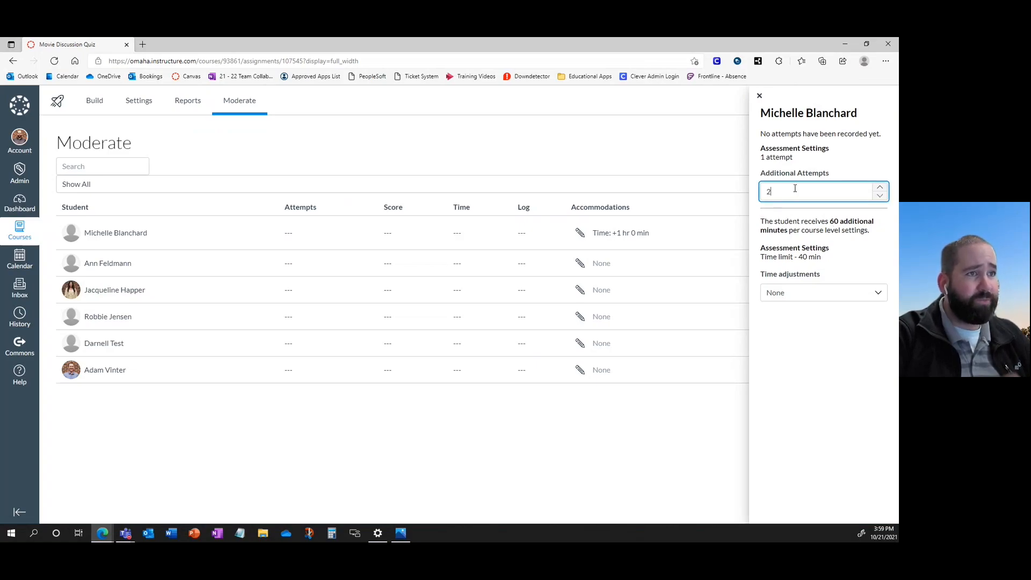
pyautogui.click(825, 293)
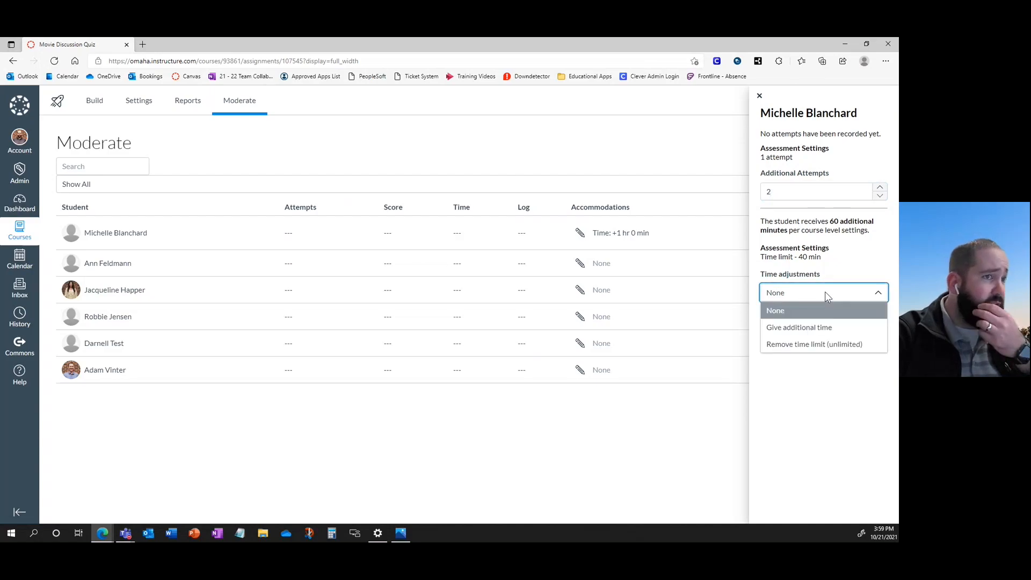
pyautogui.click(817, 346)
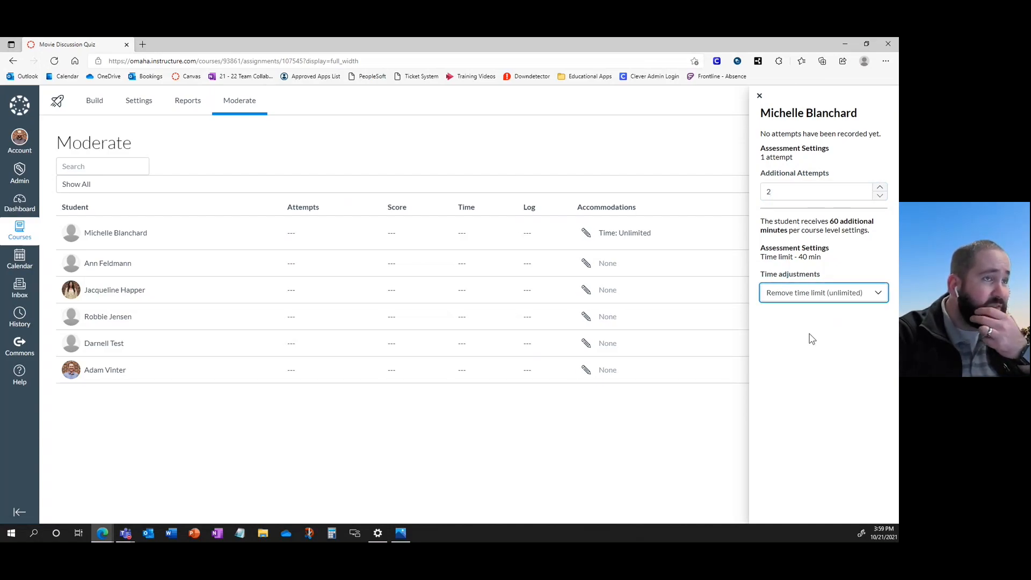
pyautogui.click(759, 96)
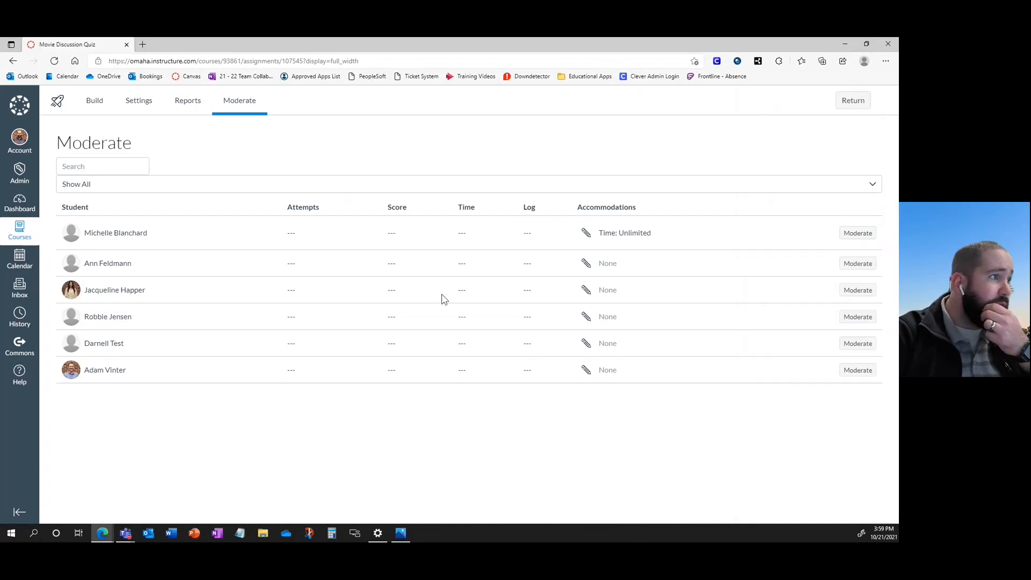
pyautogui.click(842, 234)
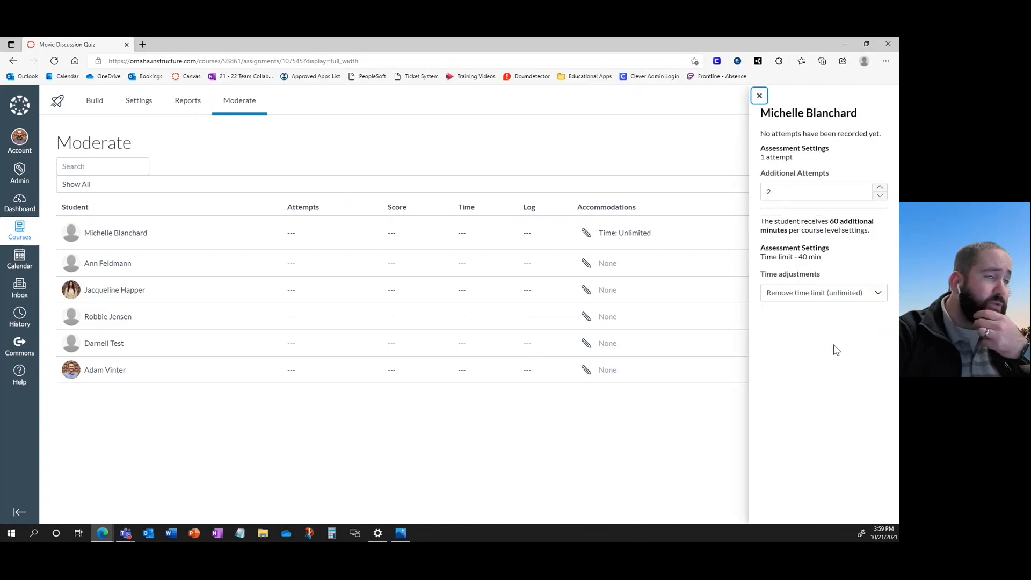
pyautogui.click(675, 149)
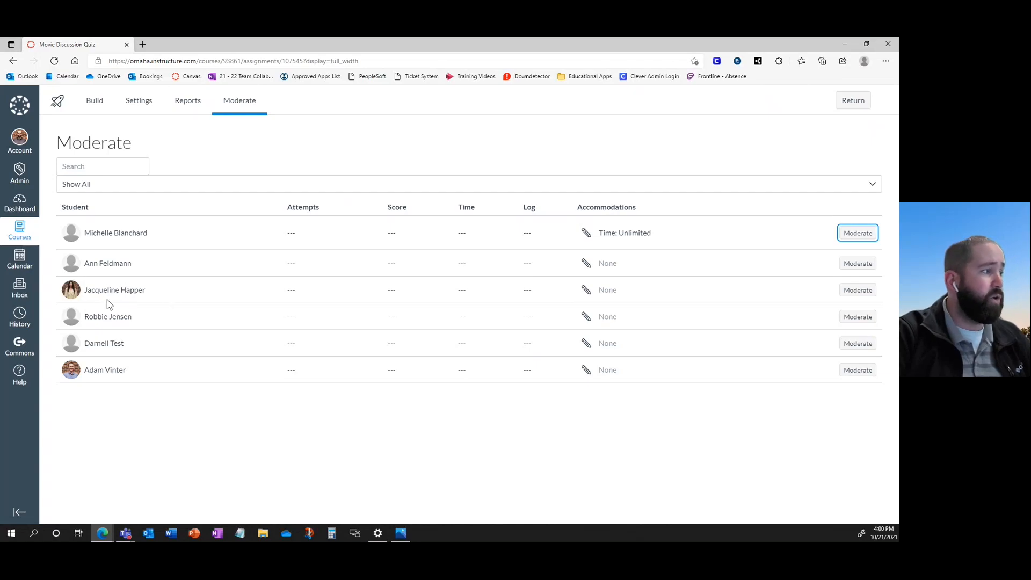
# Remove the time limit on all course assessments for the third listed student and save the accommodation
pyautogui.click(588, 292)
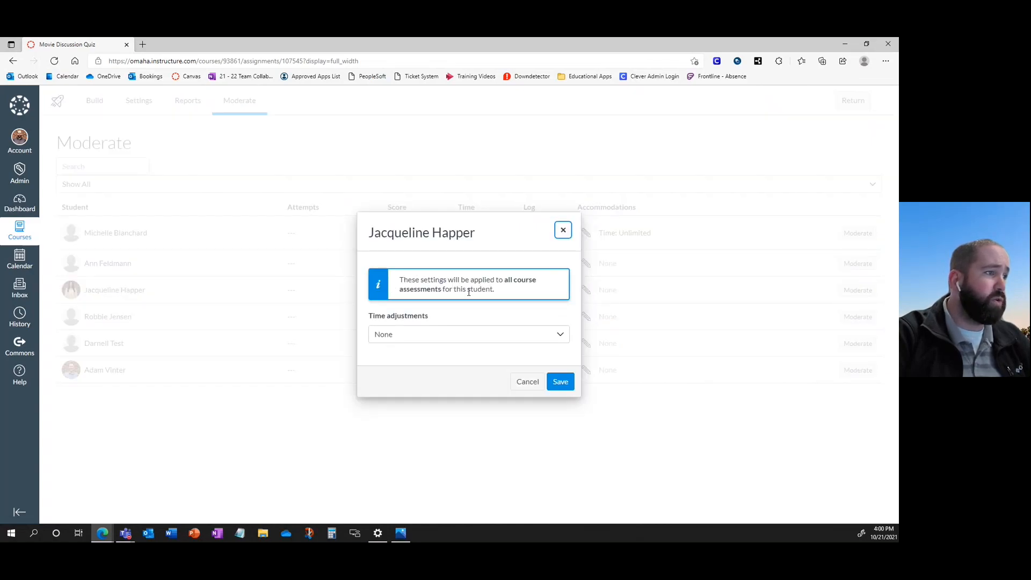
pyautogui.click(426, 336)
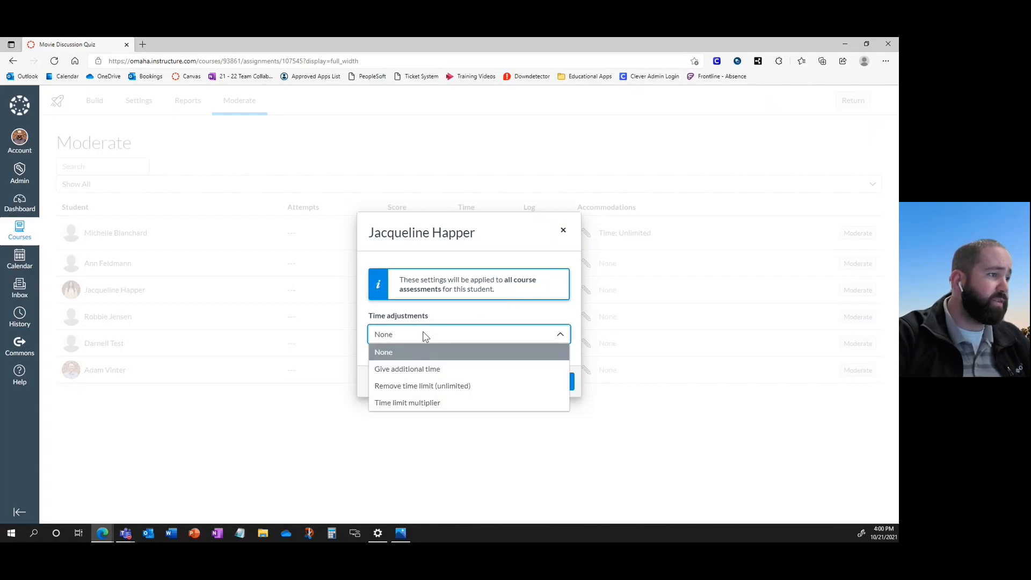
pyautogui.click(435, 391)
pyautogui.click(560, 382)
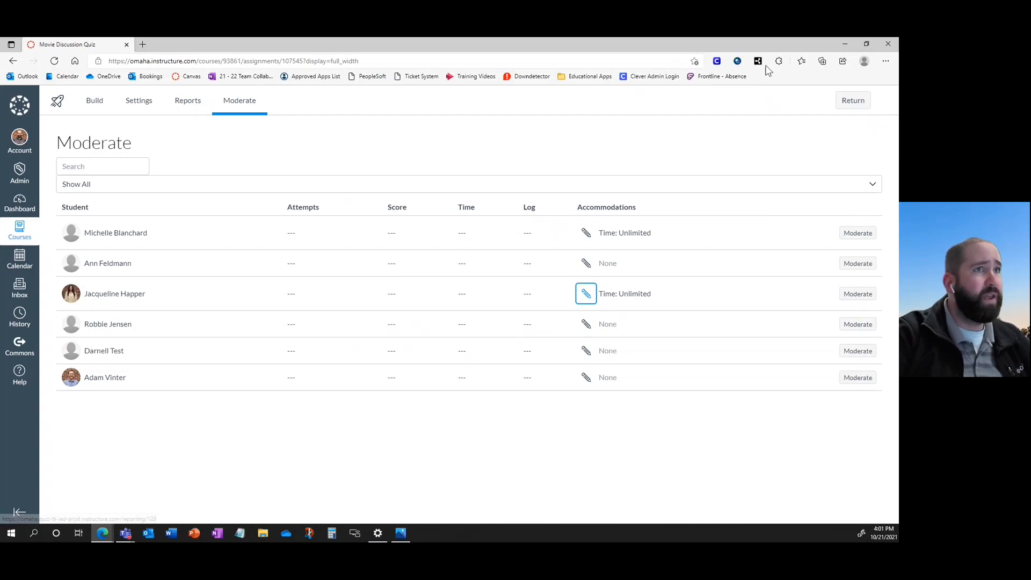
# Return to the course's Modules page, open Quiz 1 briefly, go back and look through the Week 1: The American Revolution module
pyautogui.click(858, 106)
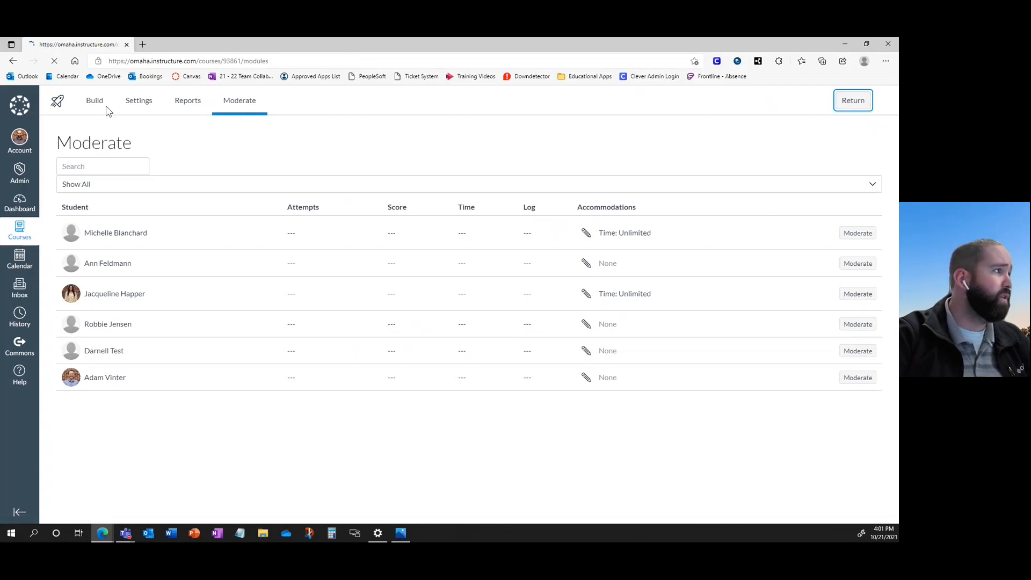
pyautogui.click(188, 290)
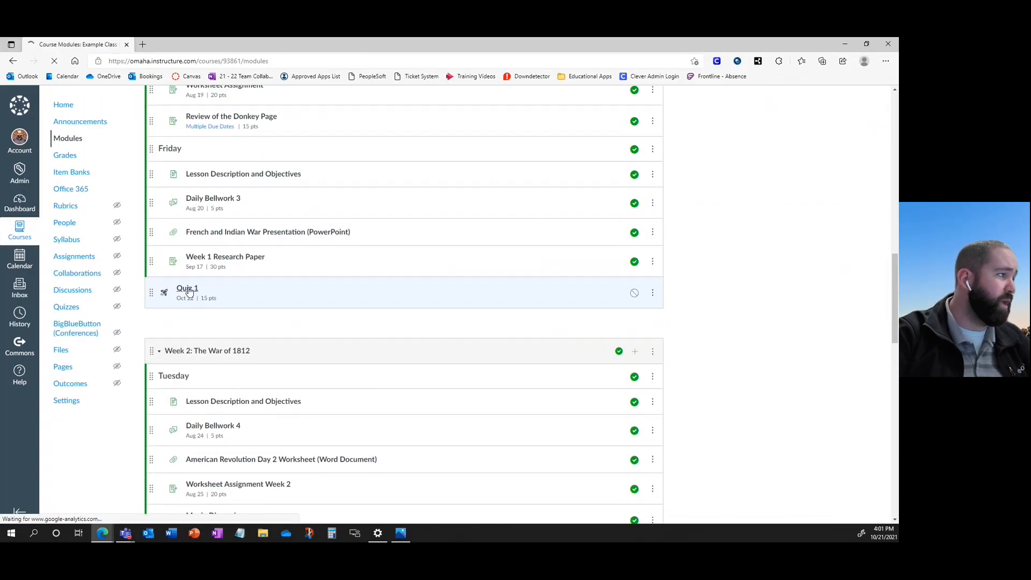
pyautogui.click(10, 63)
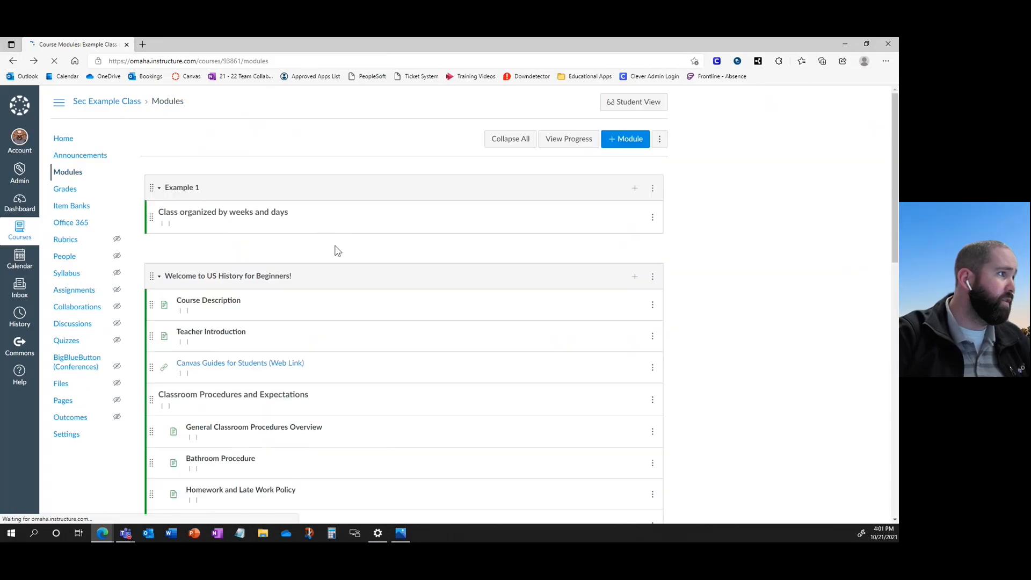
pyautogui.scroll(5, 342, 273)
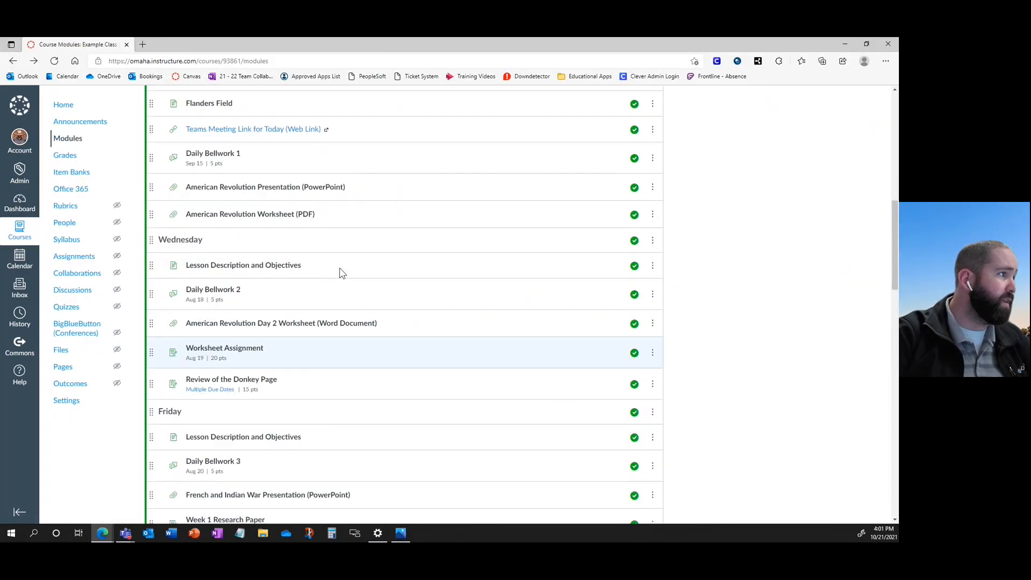
pyautogui.scroll(3, 342, 273)
pyautogui.scroll(3, 341, 273)
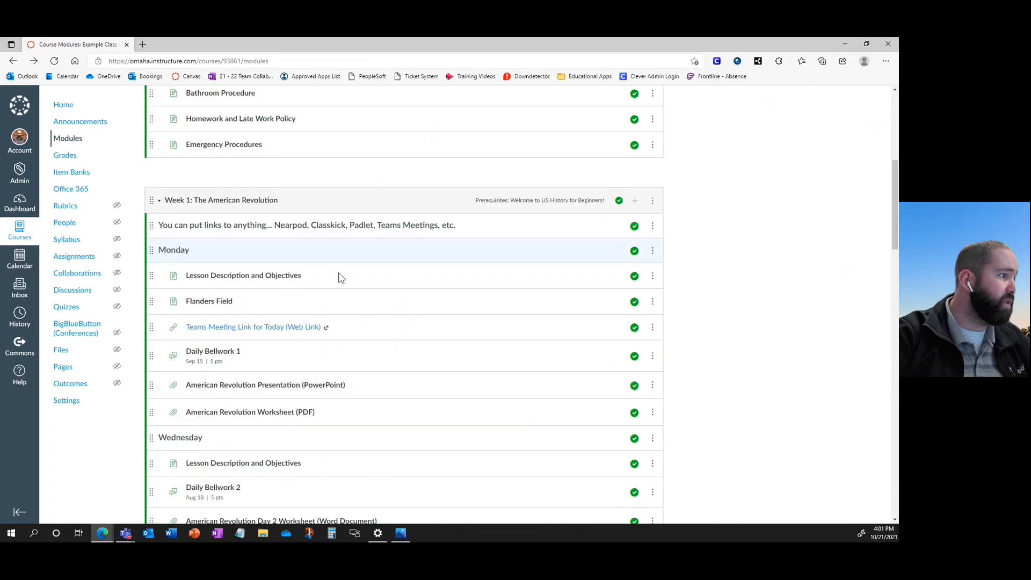